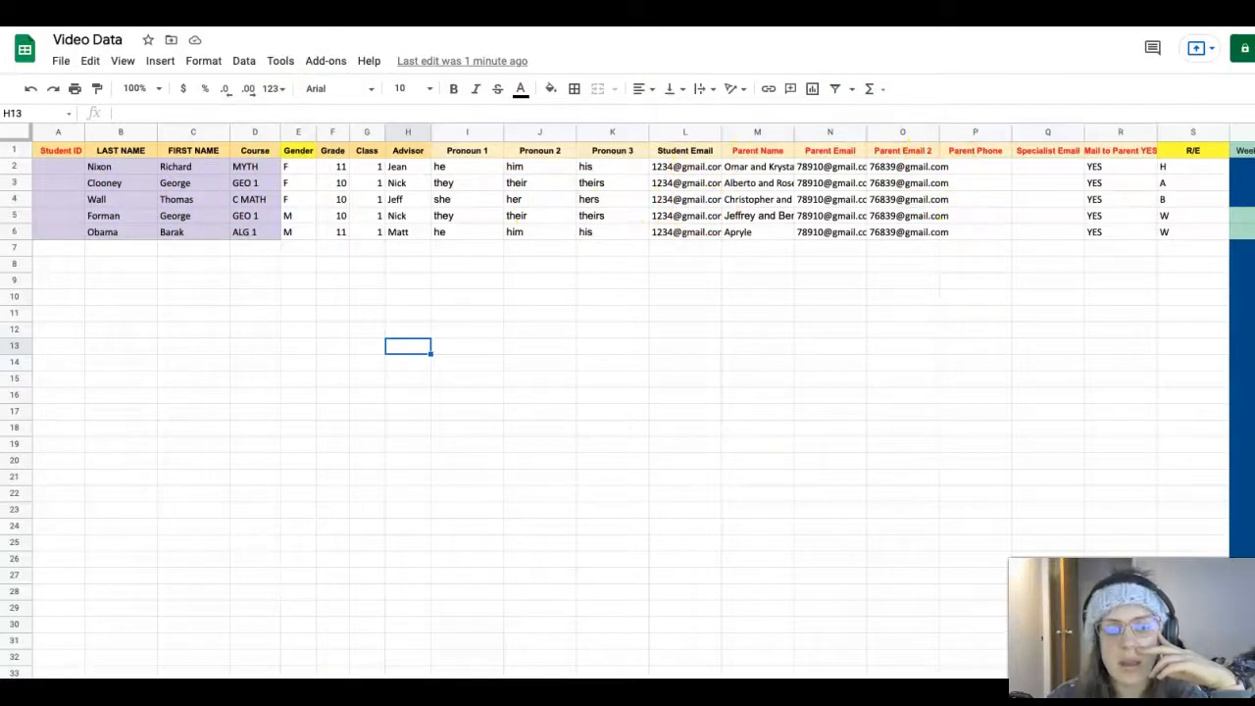
Open Get add-ons and search the Marketplace for 'formule'
scroll(628, 392, "right", 10)
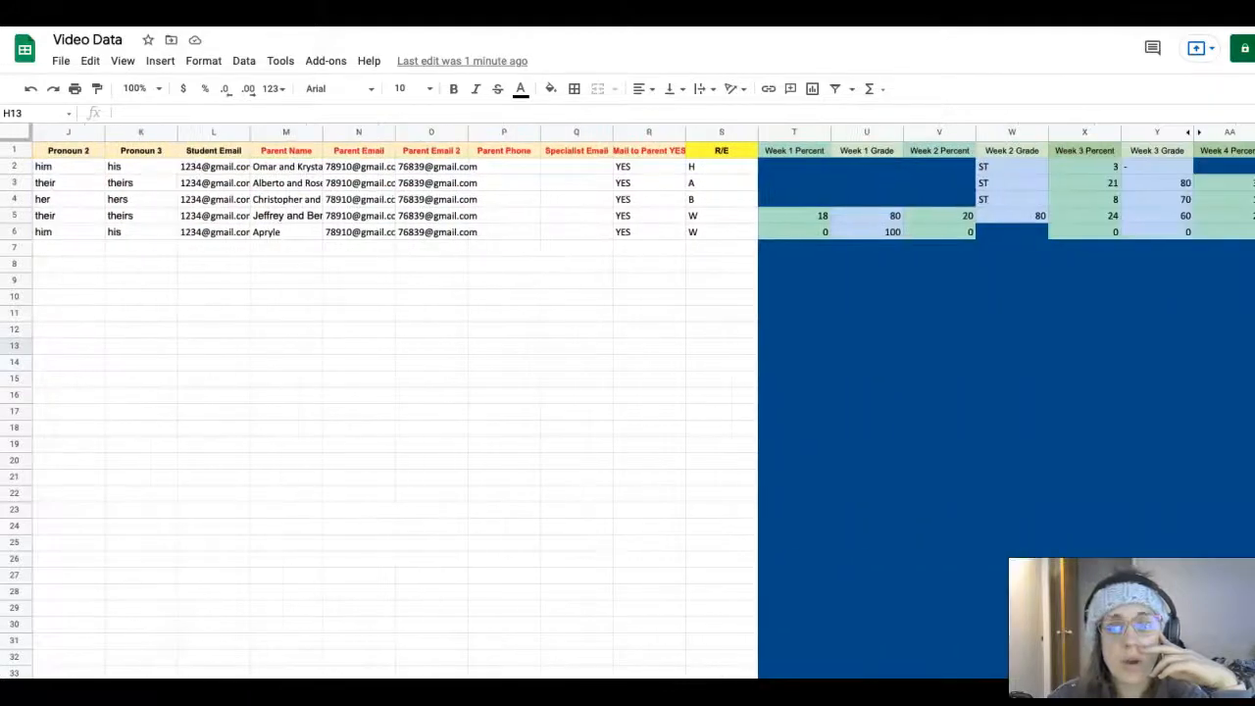
scroll(627, 392, "right", 2)
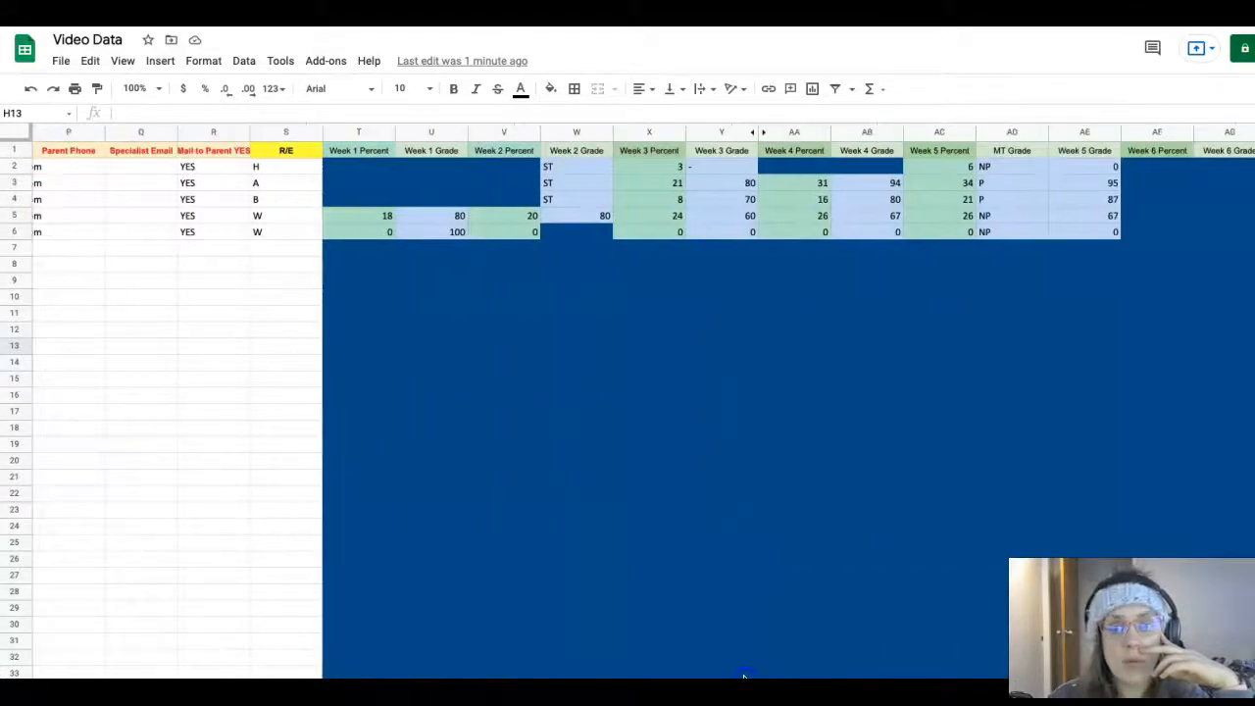
scroll(744, 677, "left", 3)
scroll(706, 673, "right", 3)
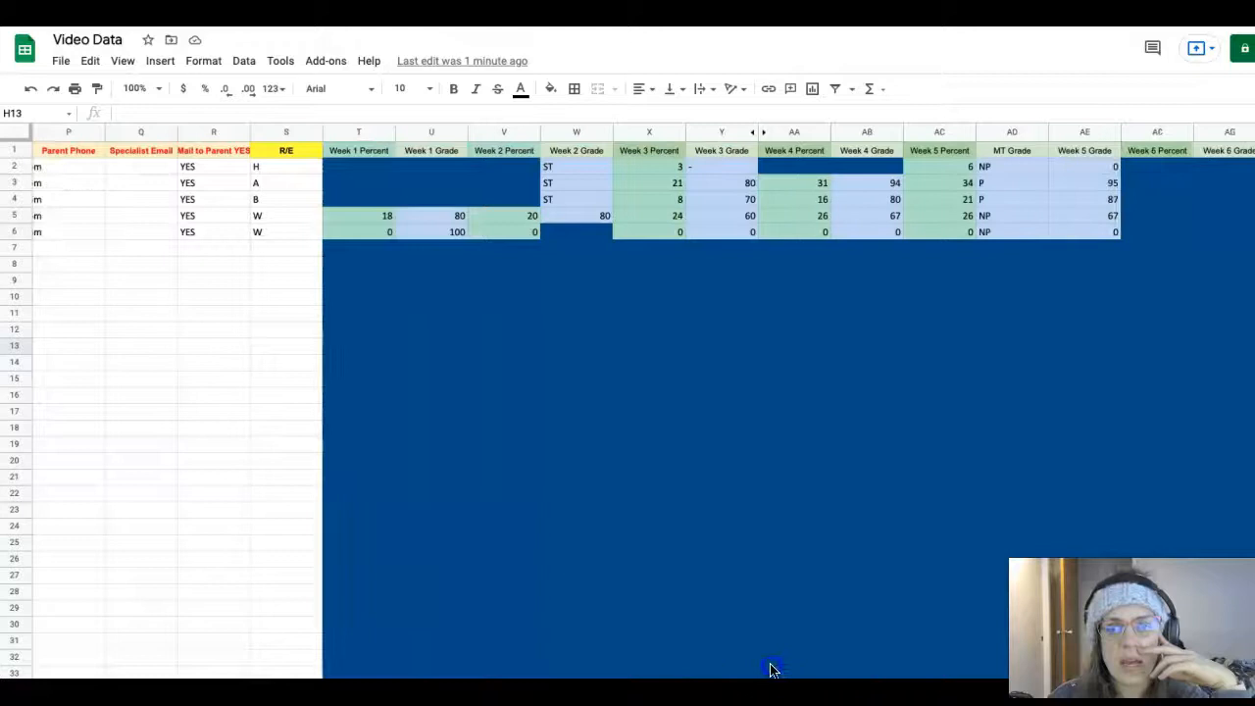
scroll(770, 670, "left", 15)
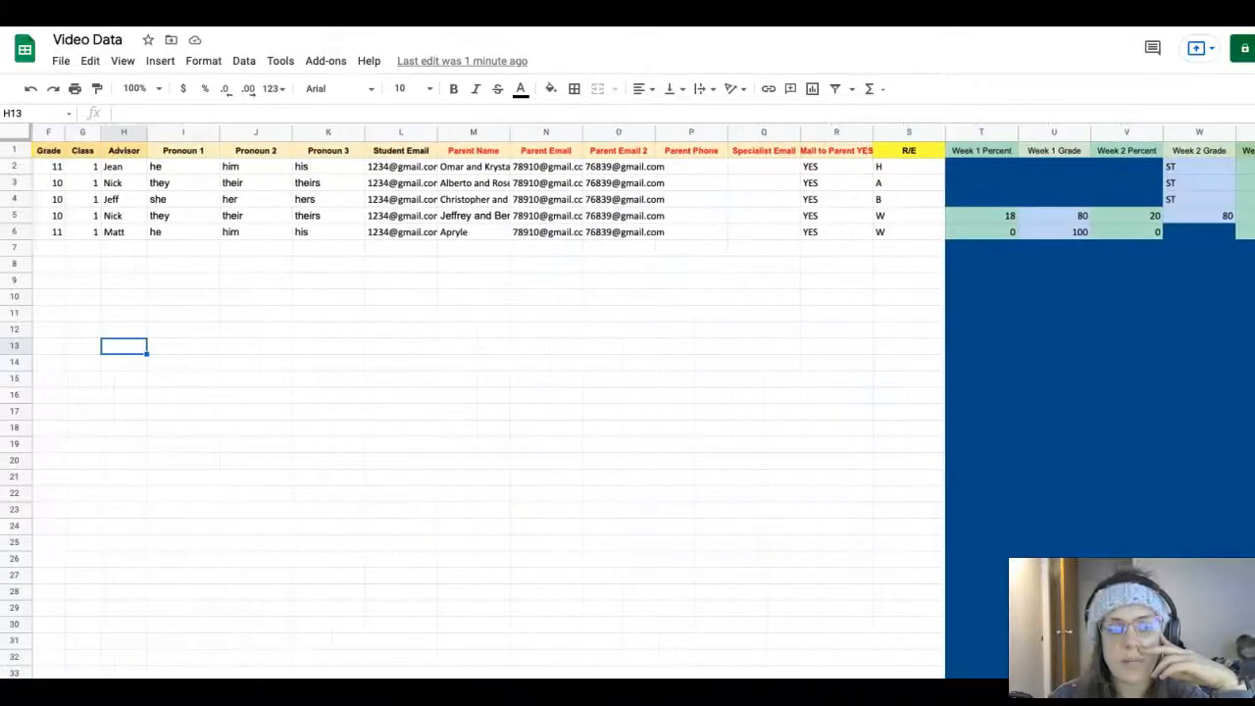
left_click(326, 62)
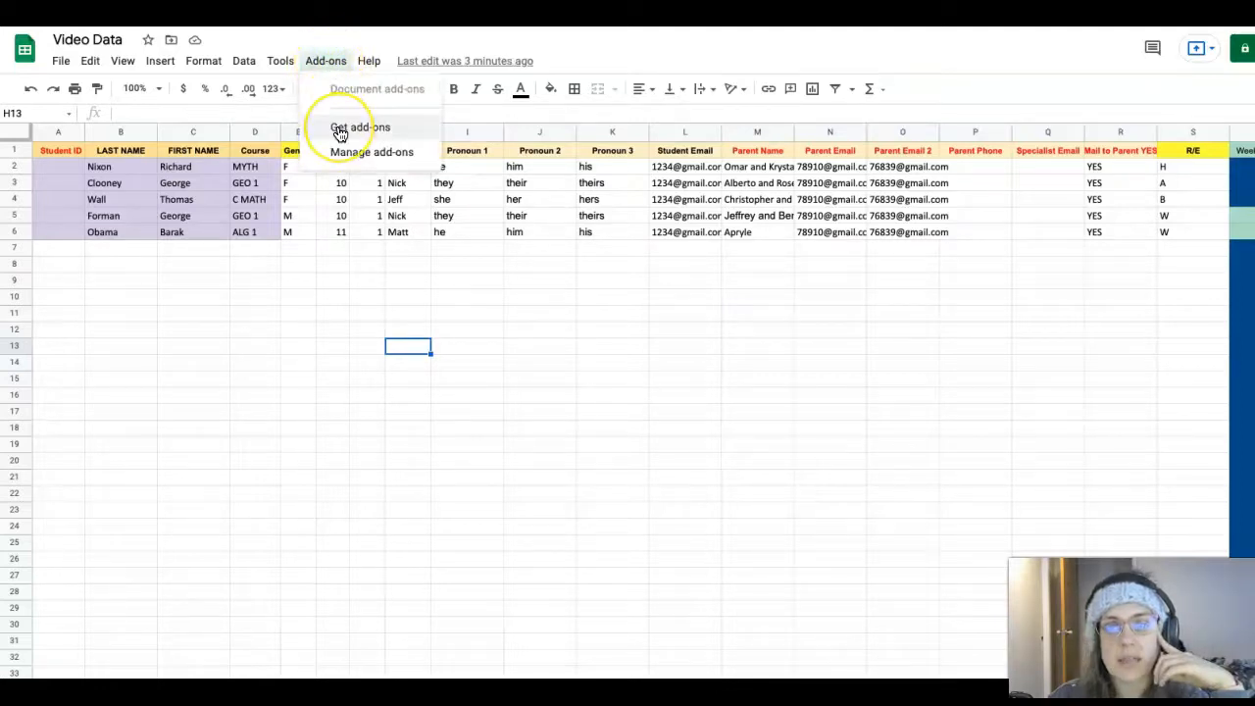
left_click(340, 131)
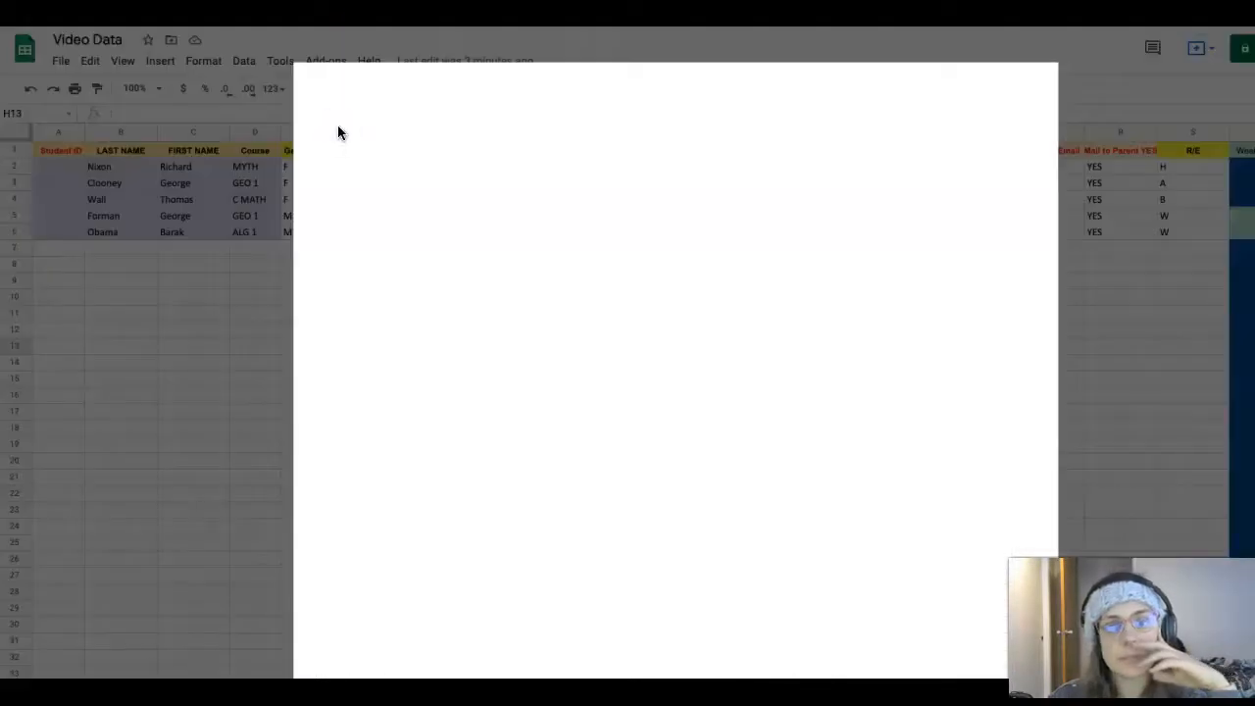
left_click(783, 90)
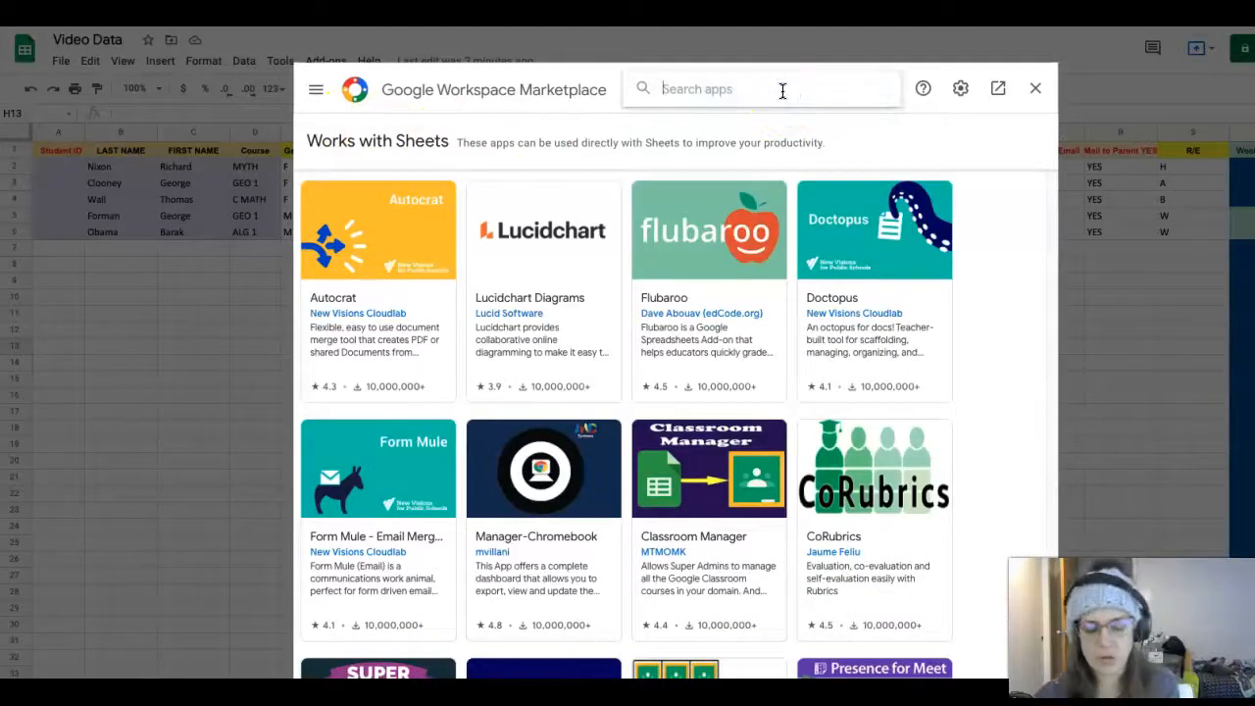
type("form")
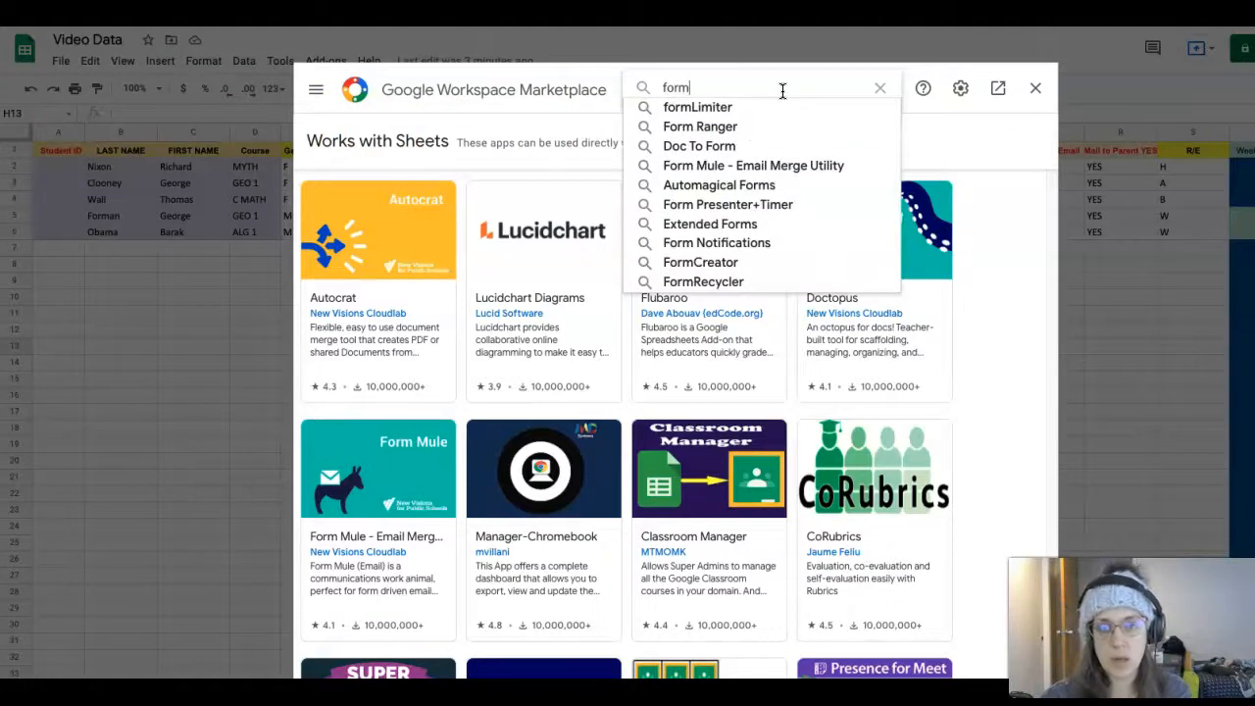
type("ule")
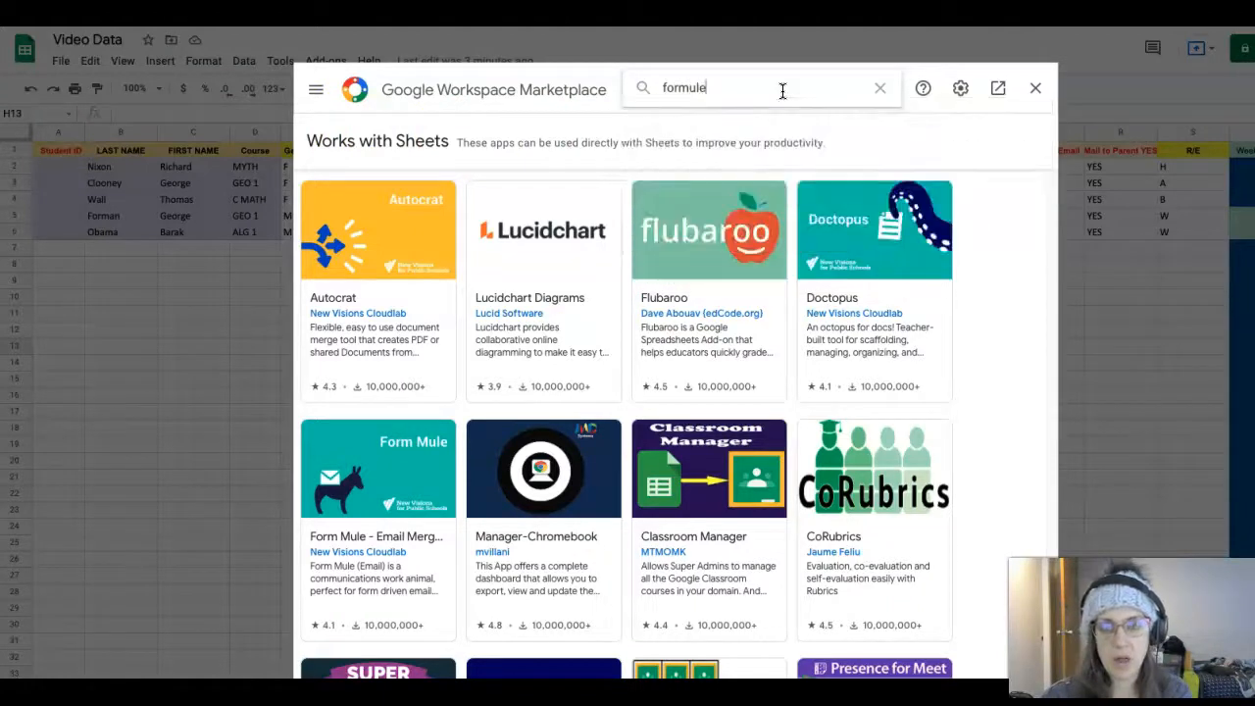
key("Return")
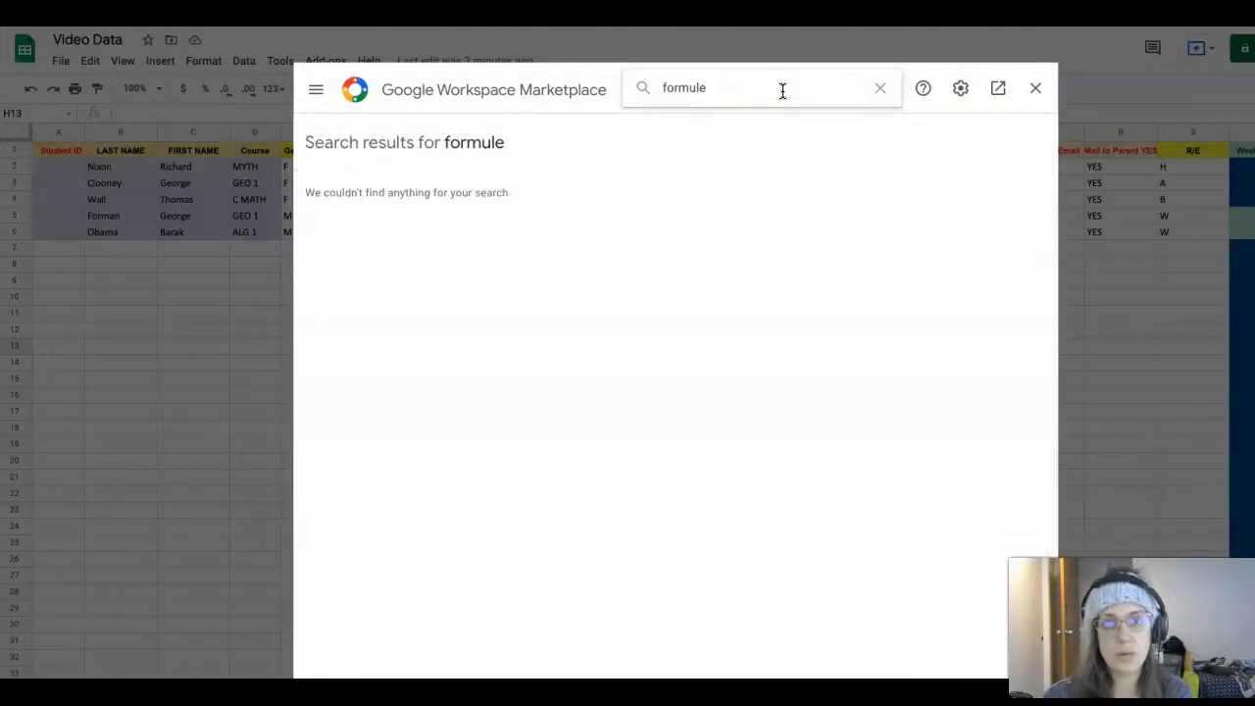
Pick Form Mule - Email Merge Utility from the suggestions and start installing it
key("BackSpace")
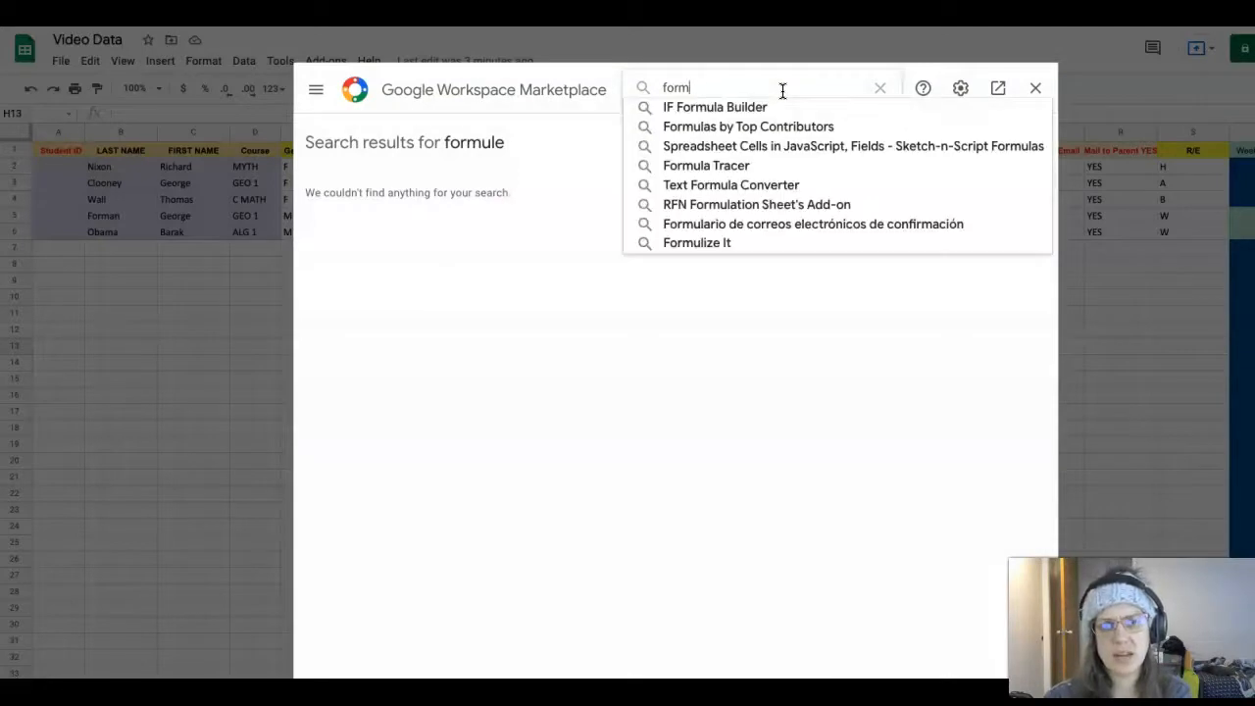
key("BackSpace")
key("BackSpace")
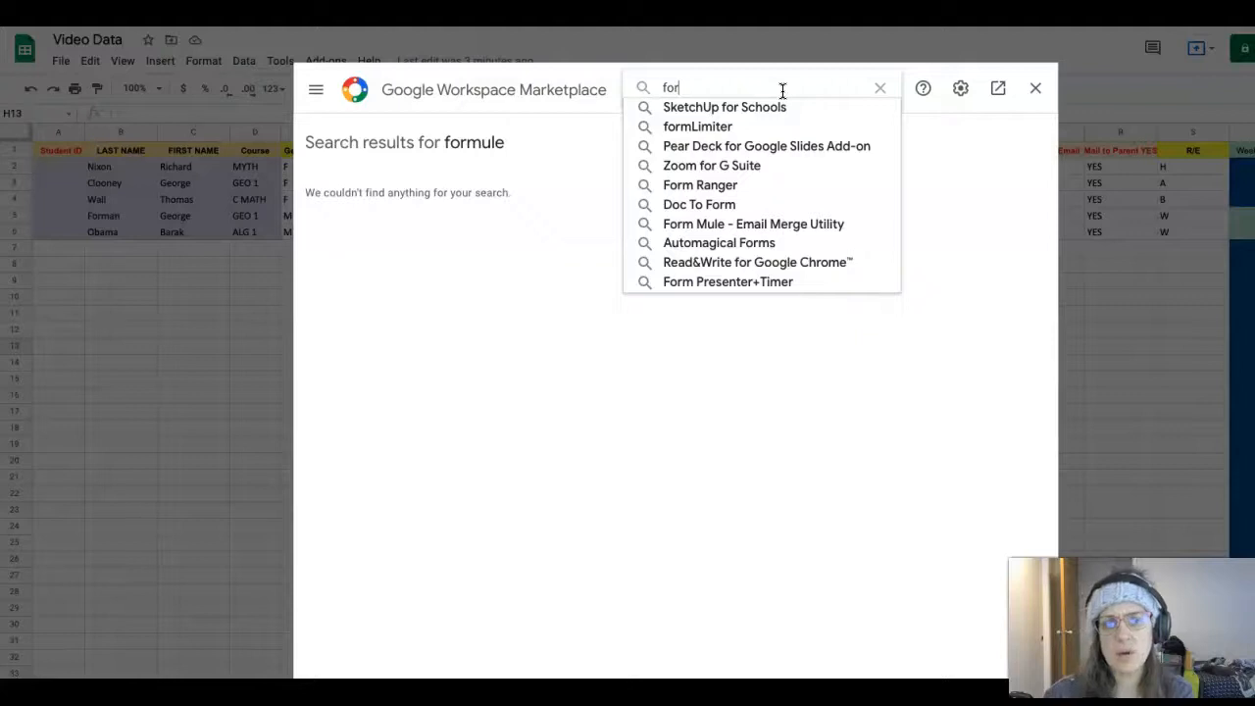
left_click(773, 224)
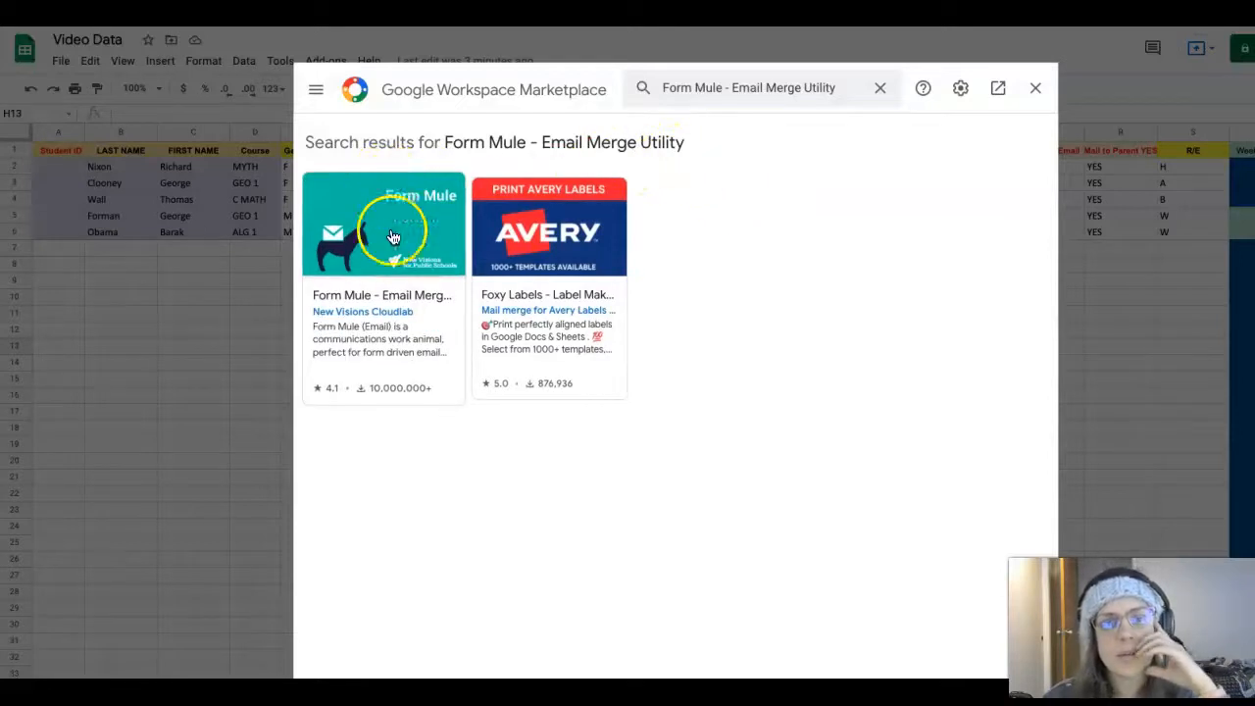
left_click(431, 200)
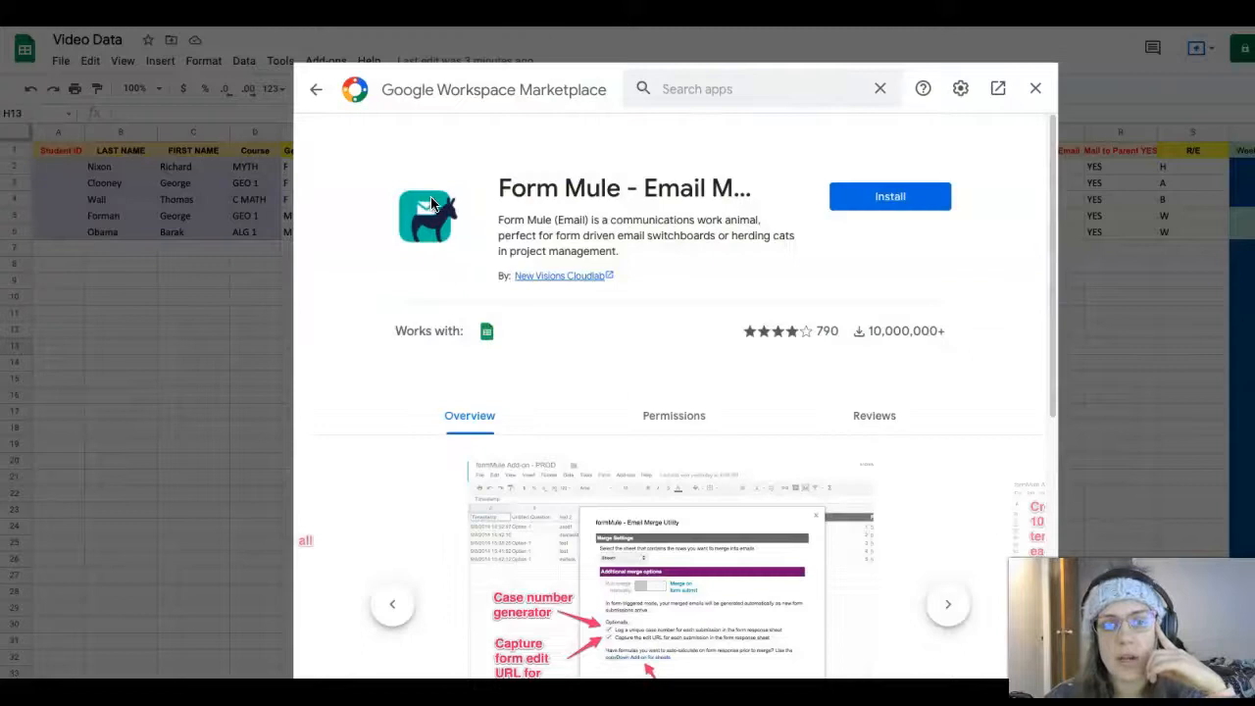
left_click(886, 200)
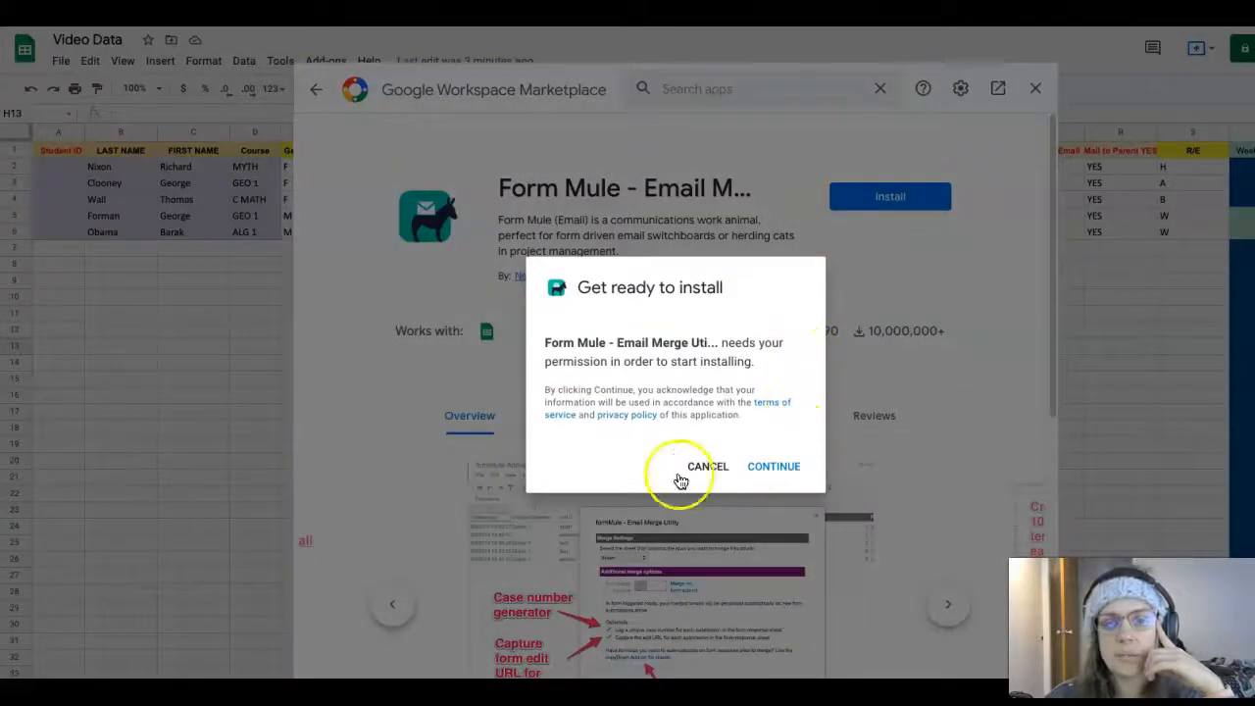
Allow formMule's permissions on the chosen Google account and confirm the completed install
left_click(771, 468)
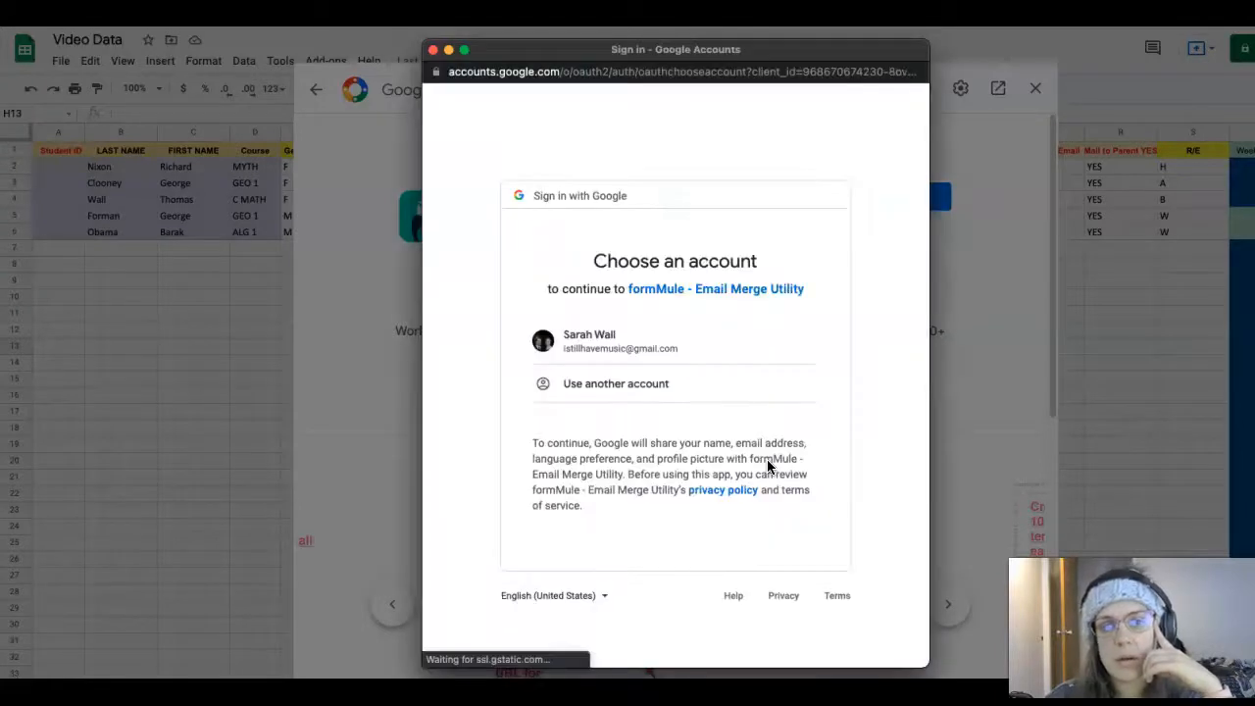
left_click(687, 343)
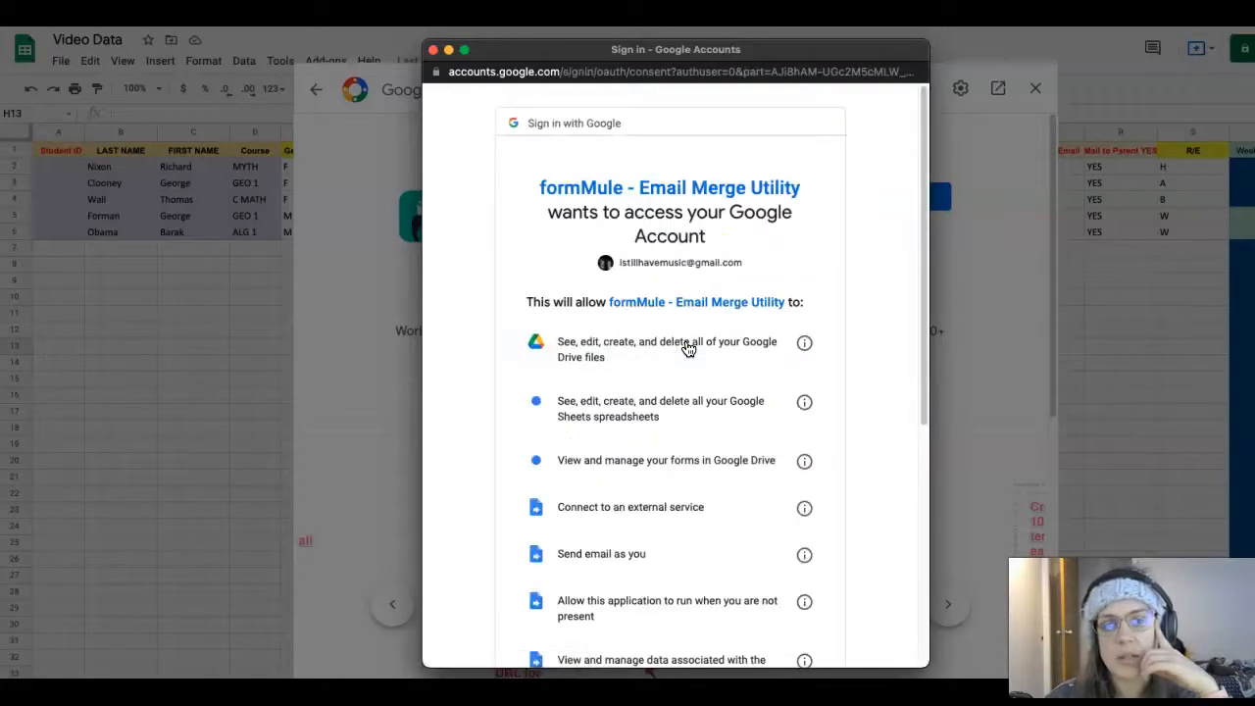
scroll(770, 360, "down", 5)
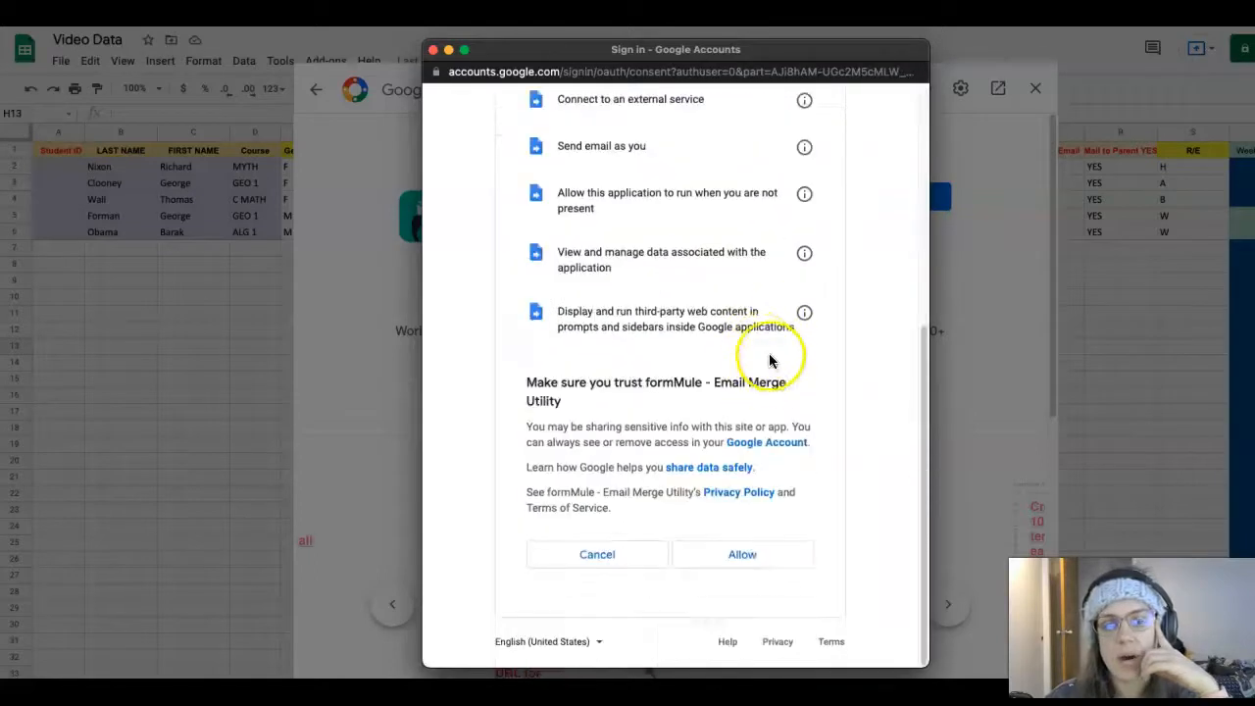
left_click(730, 556)
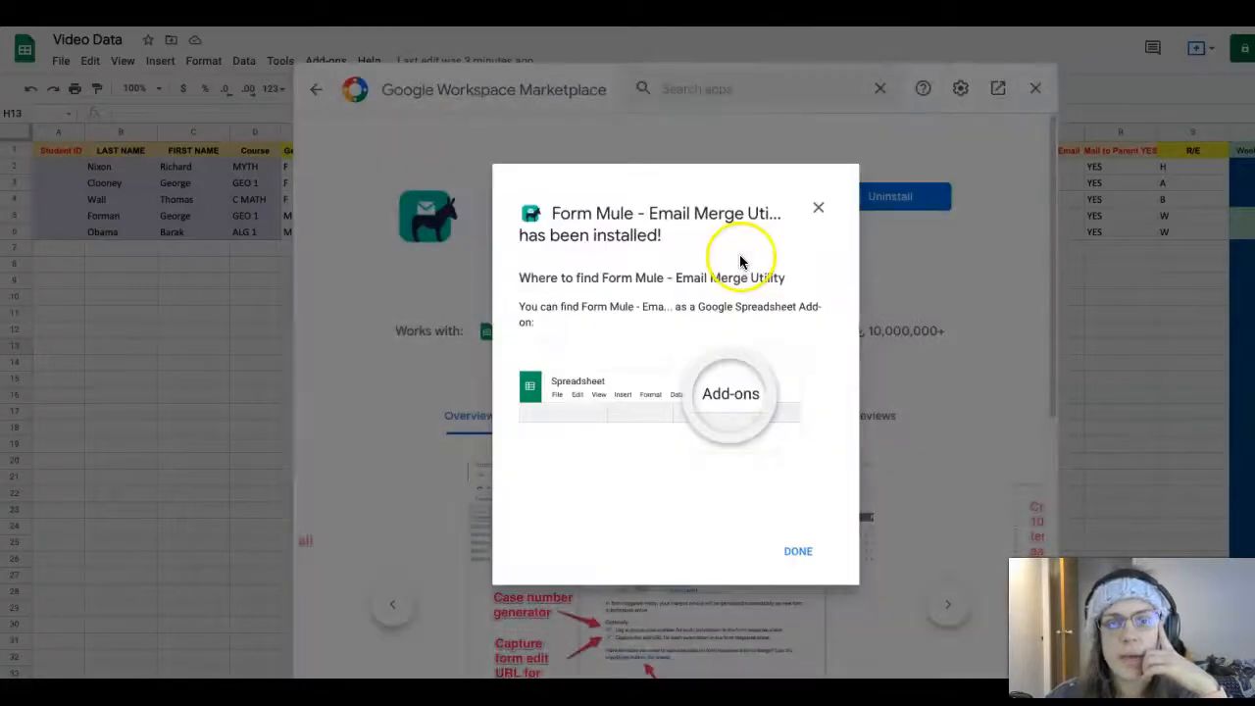
left_click(796, 552)
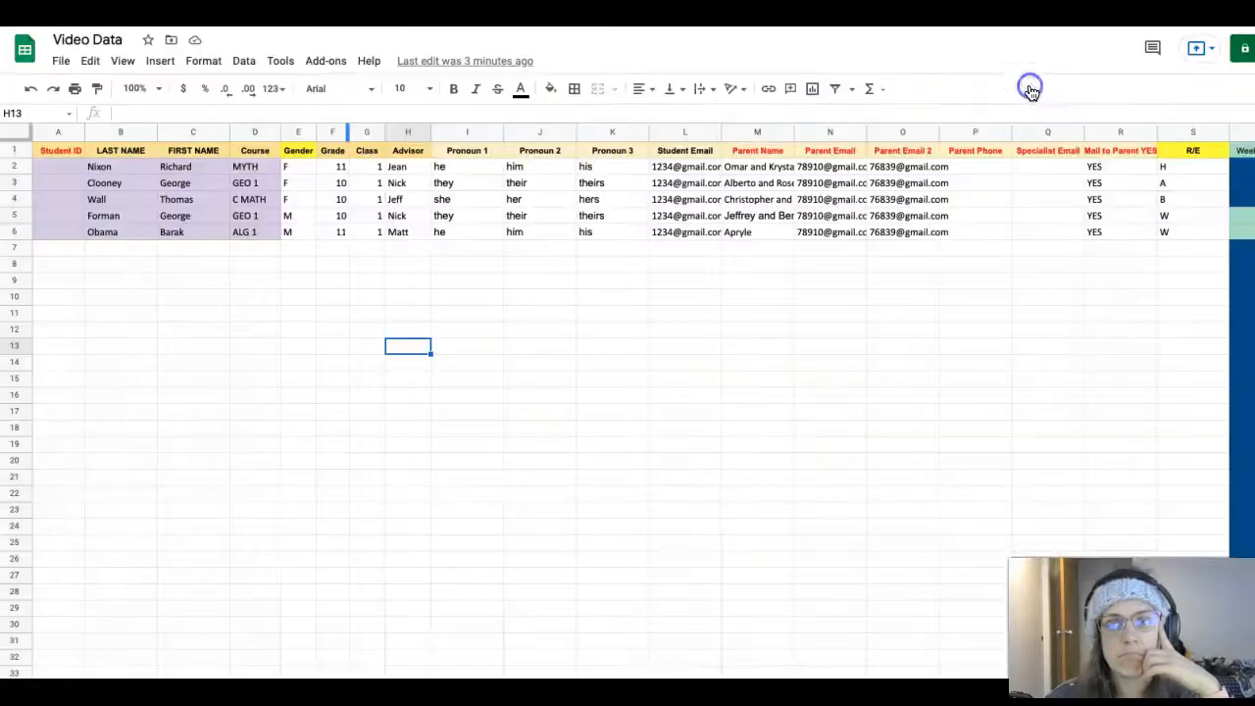
Close the Marketplace and open Form Mule's Setup > Choose source data and set merge type
left_click(1032, 92)
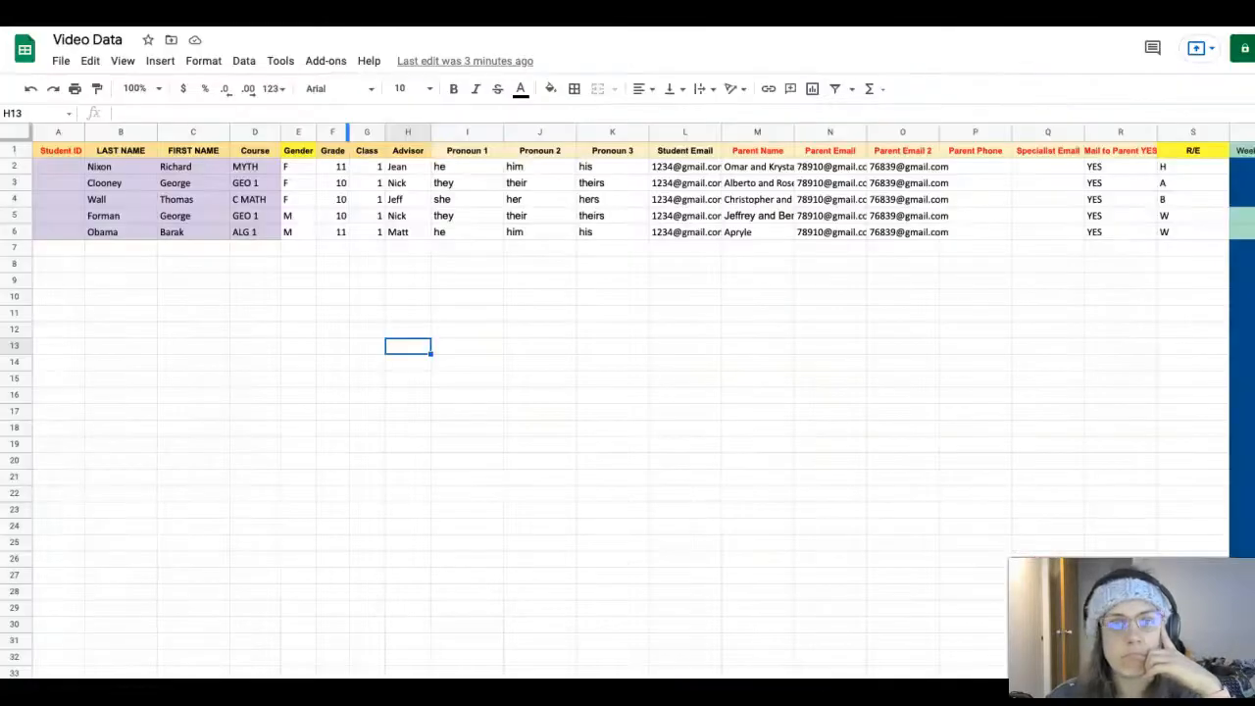
left_click(316, 65)
left_click(364, 126)
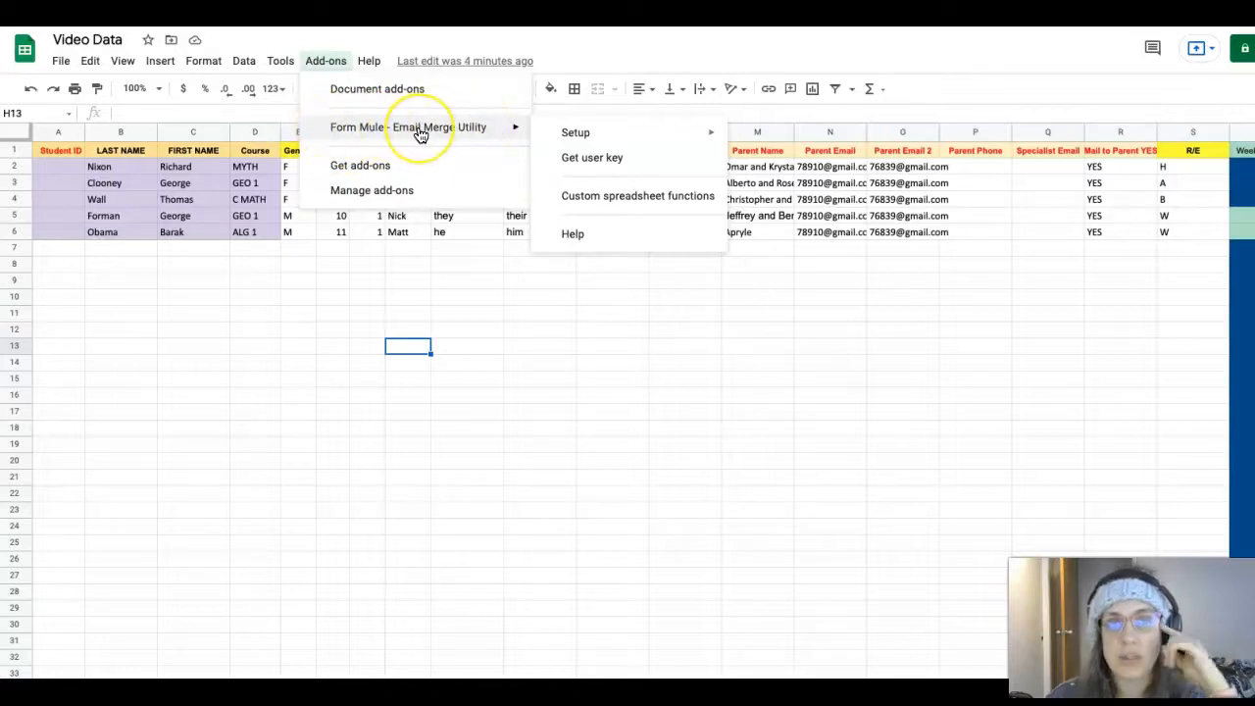
left_click(571, 134)
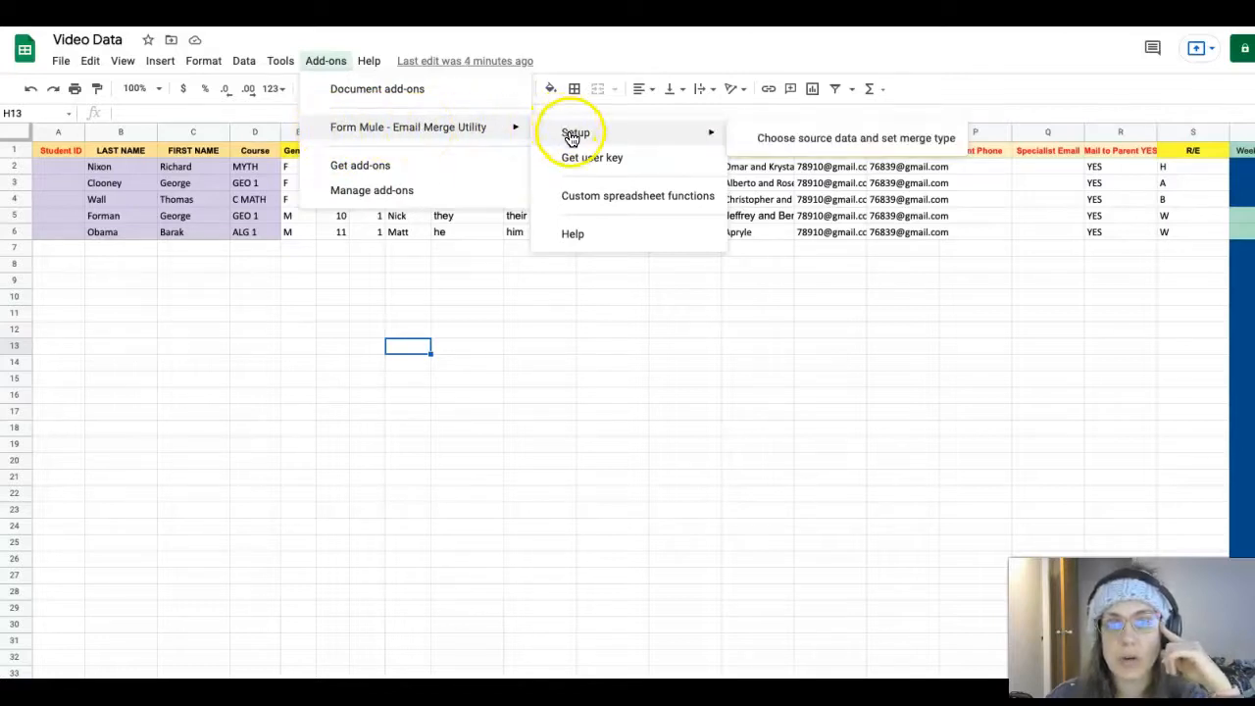
left_click(789, 141)
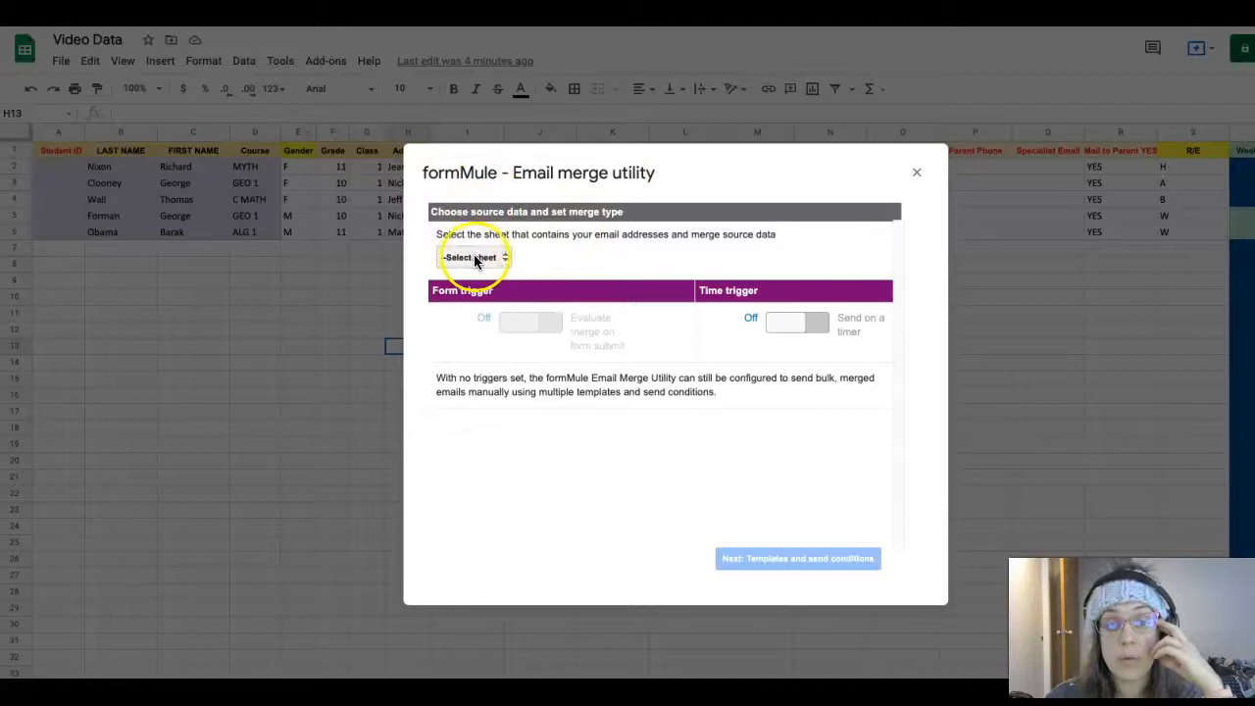
Choose Sheet1 as the merge source sheet and continue to template and send-condition settings
left_click(480, 258)
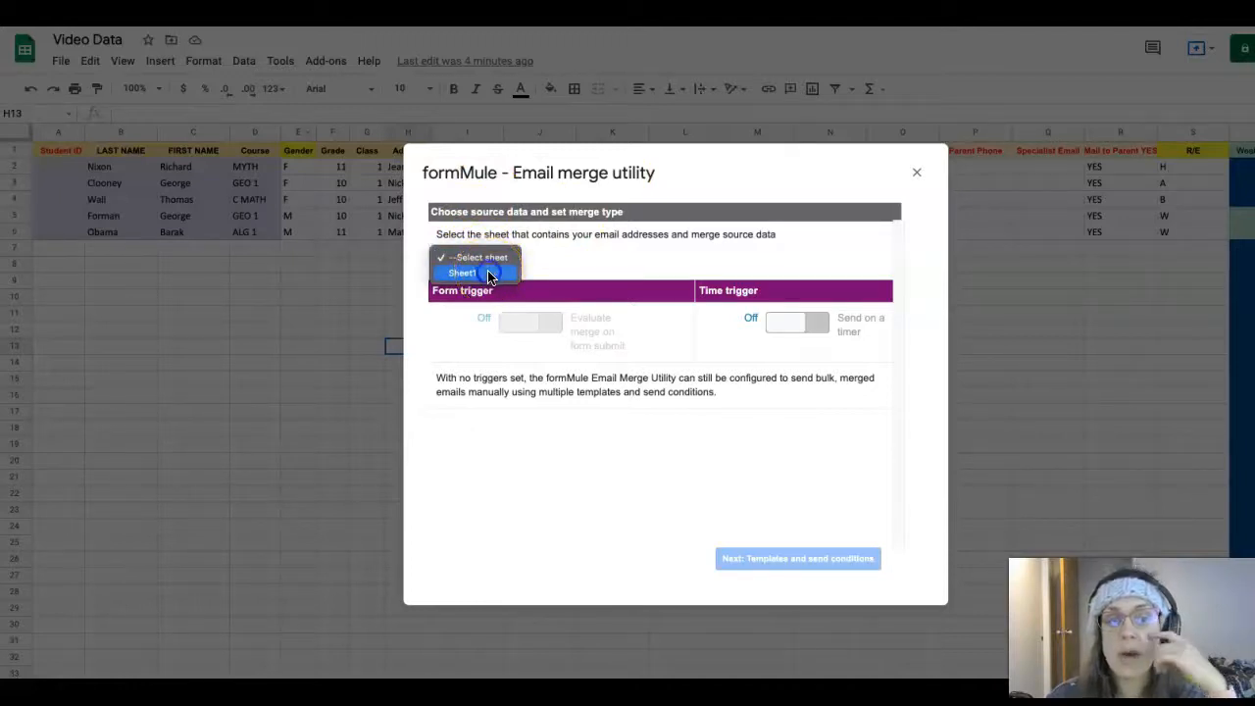
left_click(489, 274)
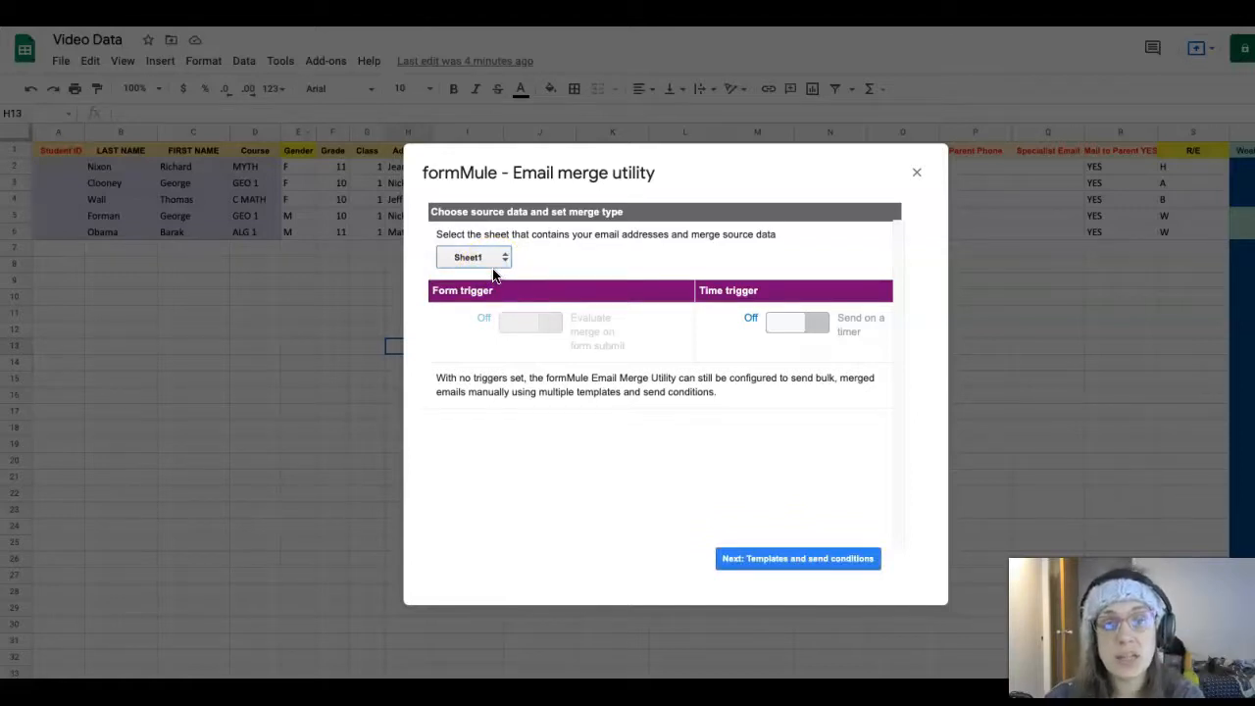
left_click(592, 372)
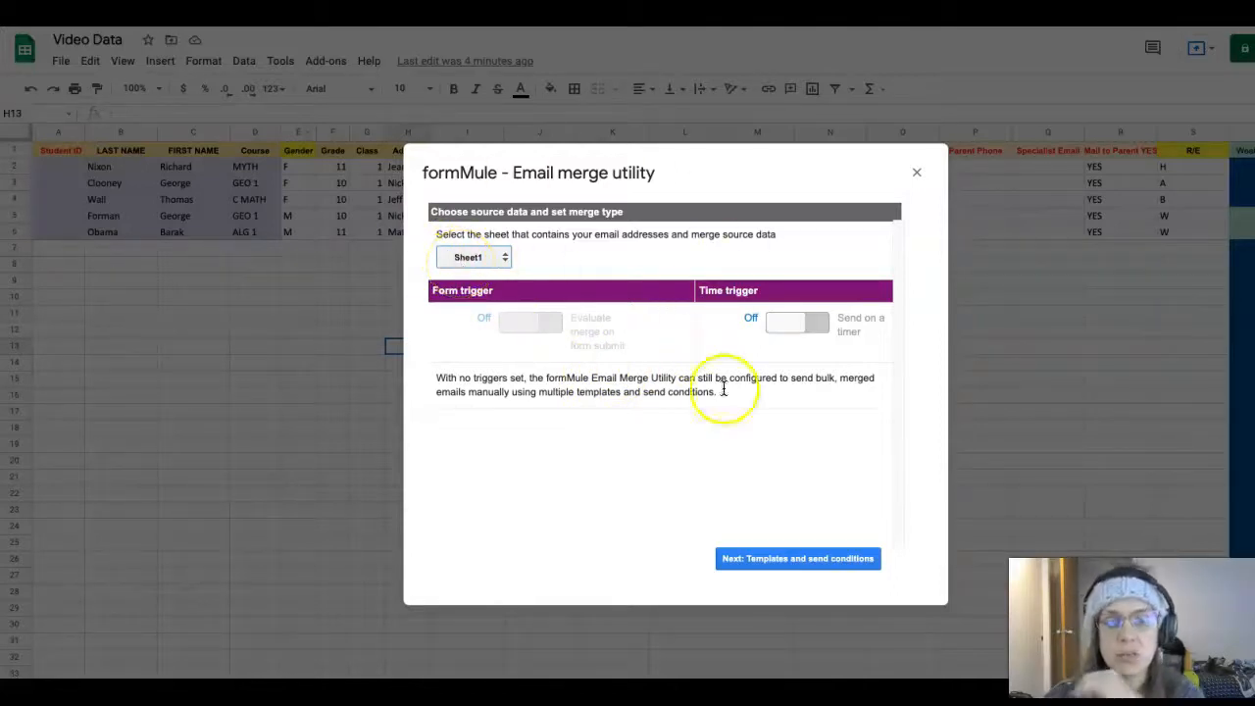
left_click(775, 560)
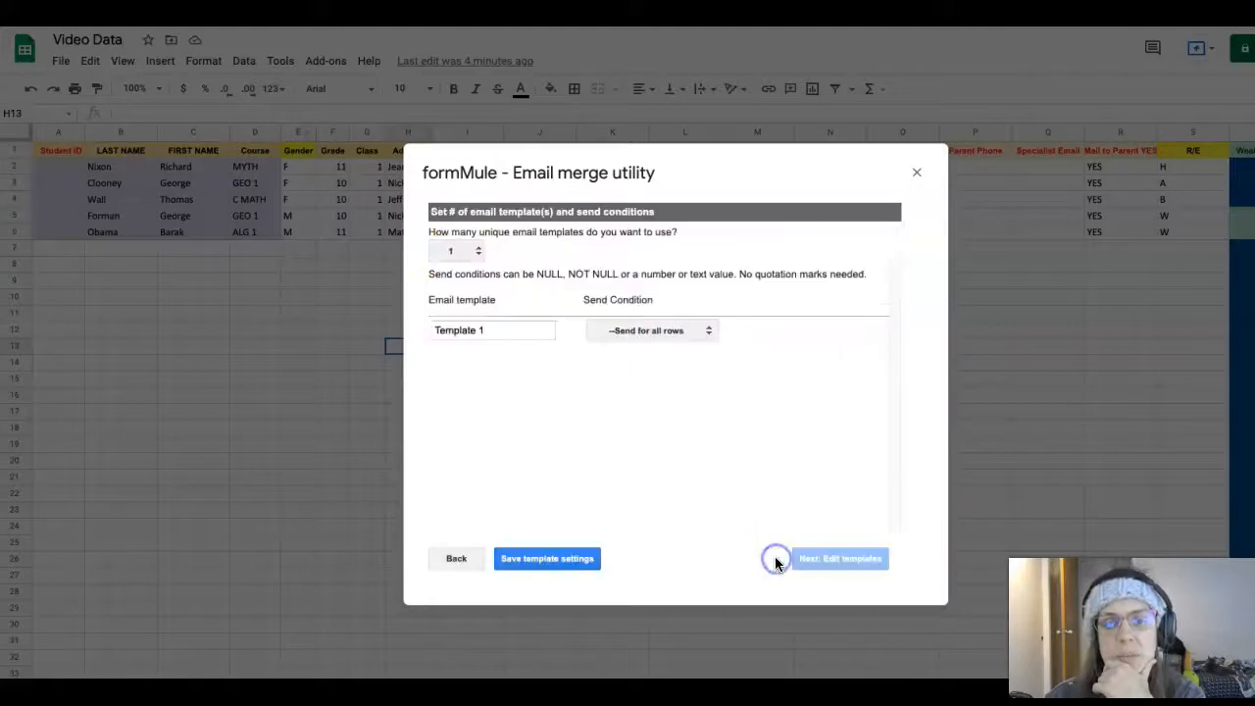
Rename Template 1 to 'Test Template' and open the Send Condition dropdown
left_click_drag(499, 333, 421, 331)
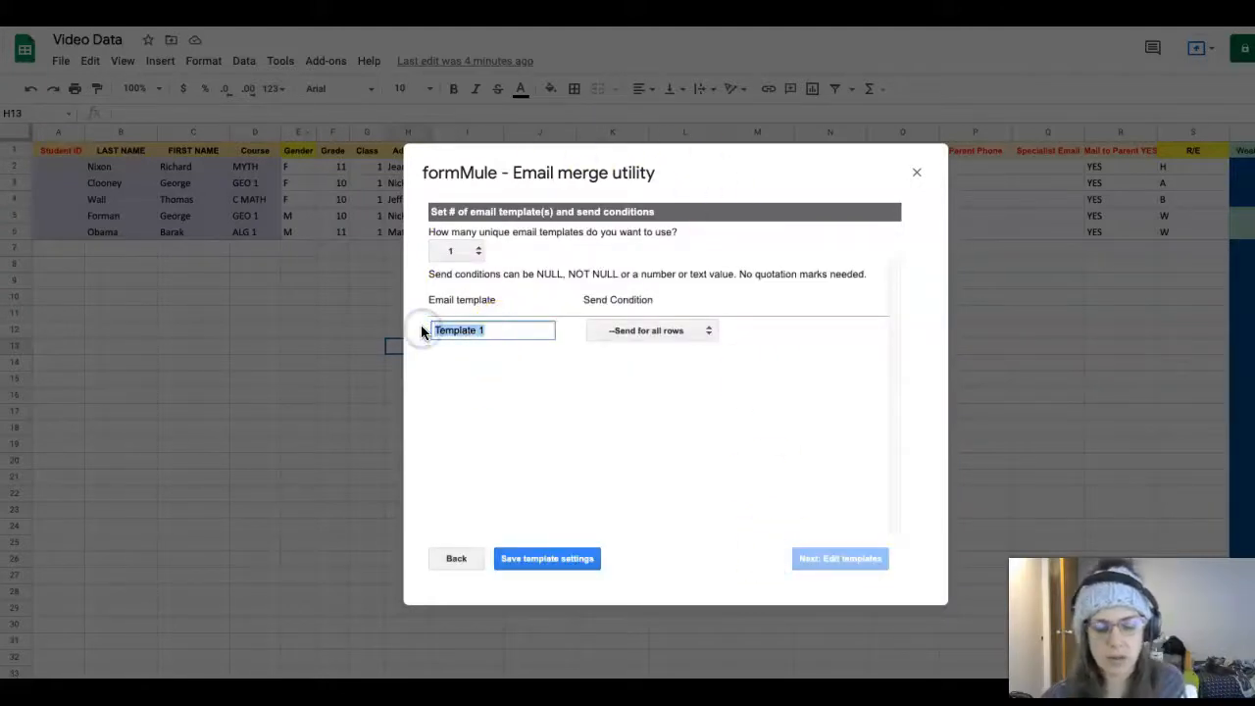
type("Test")
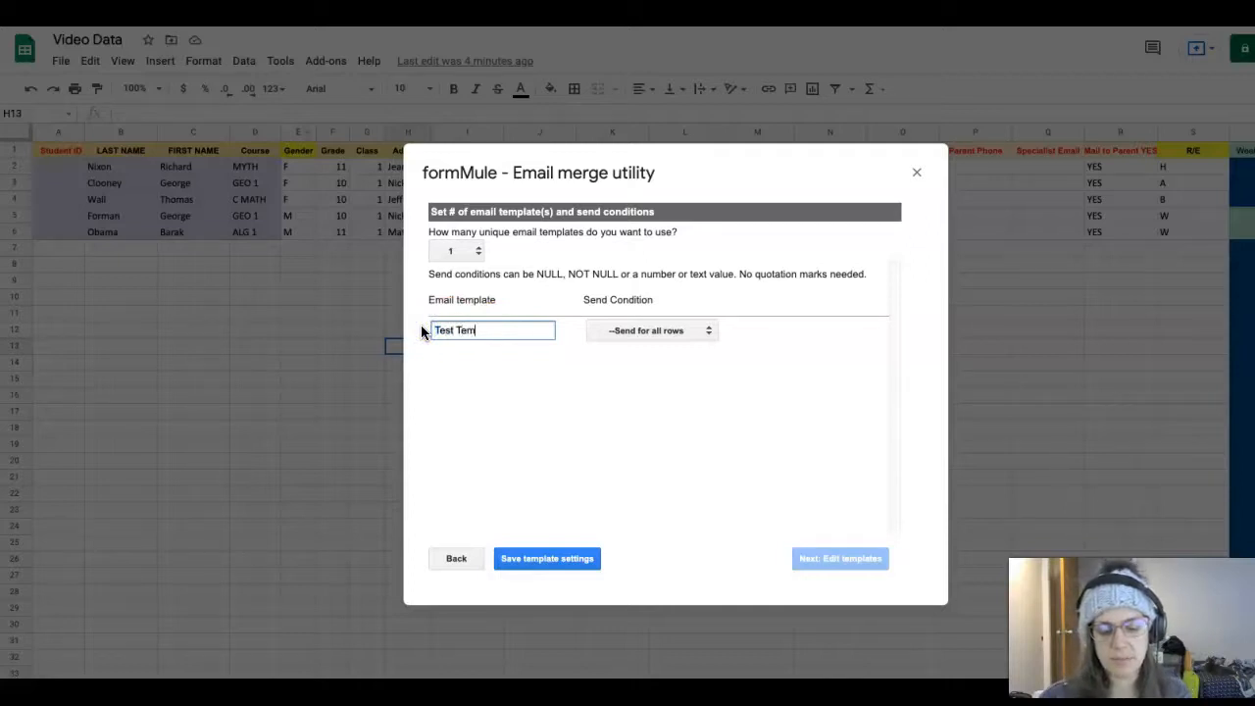
left_click(448, 328)
left_click(632, 331)
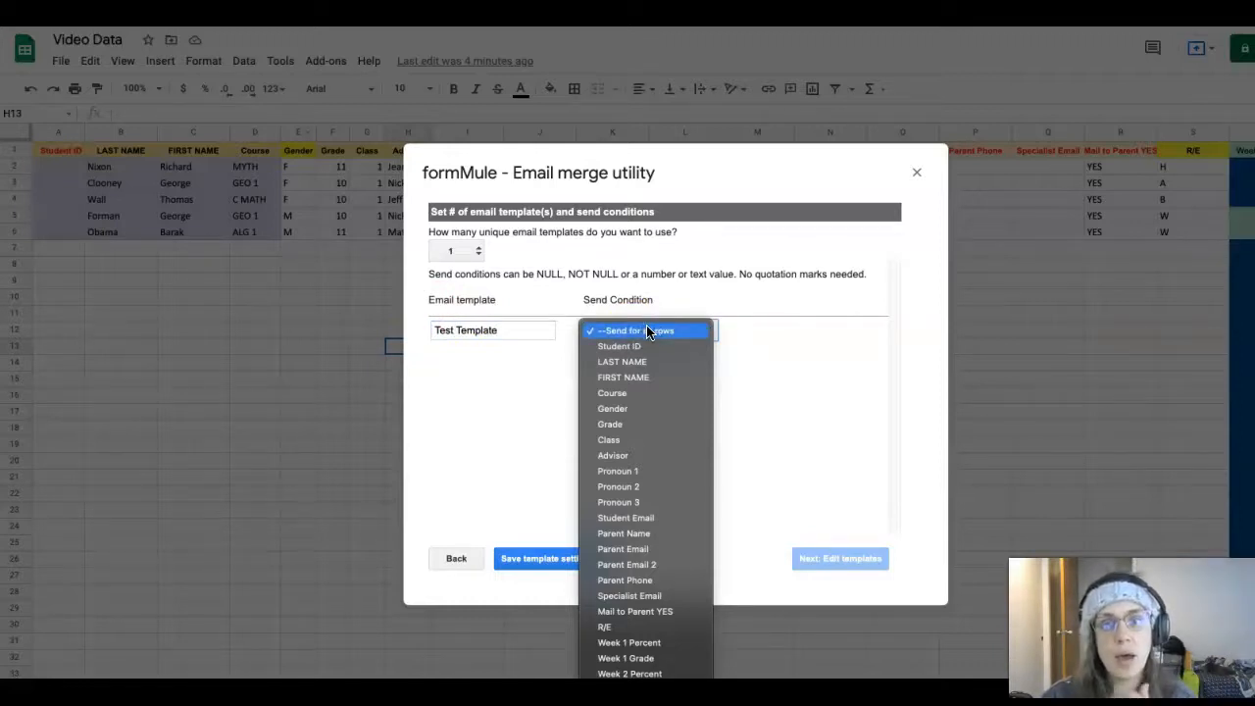
Send Test Template only when Mail to Parent YES equals YES, and save the settings
left_click(653, 612)
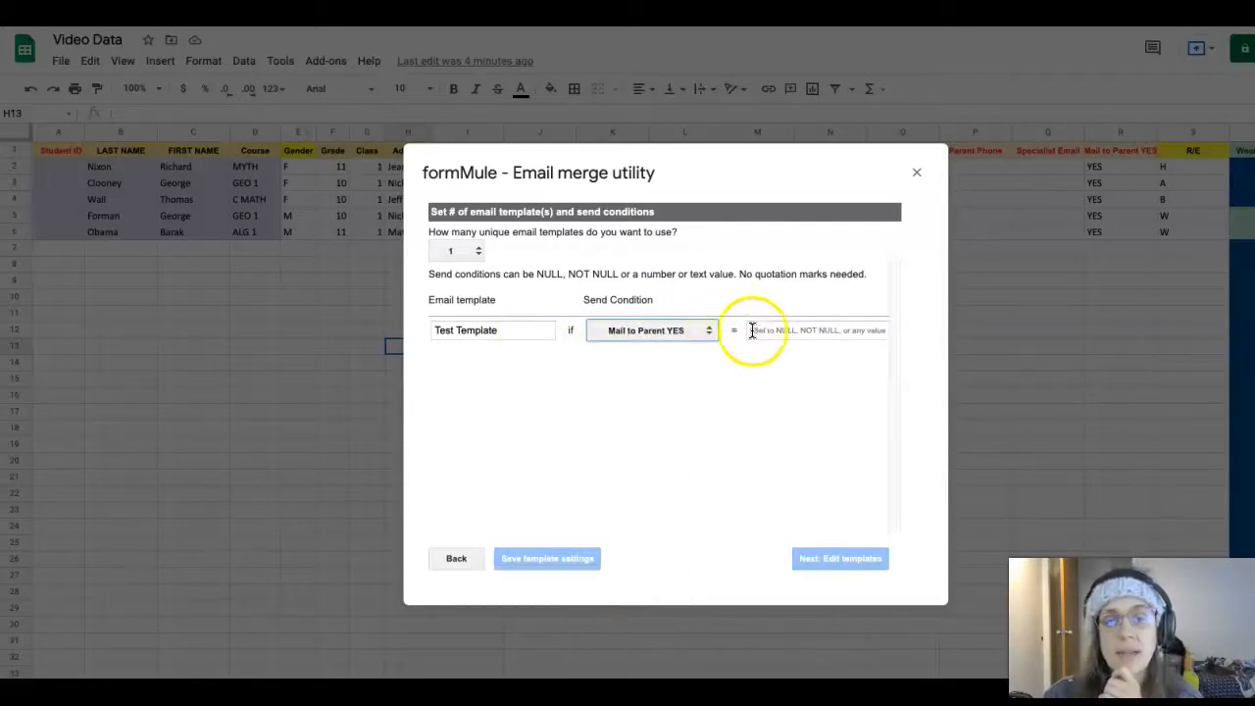
left_click(771, 331)
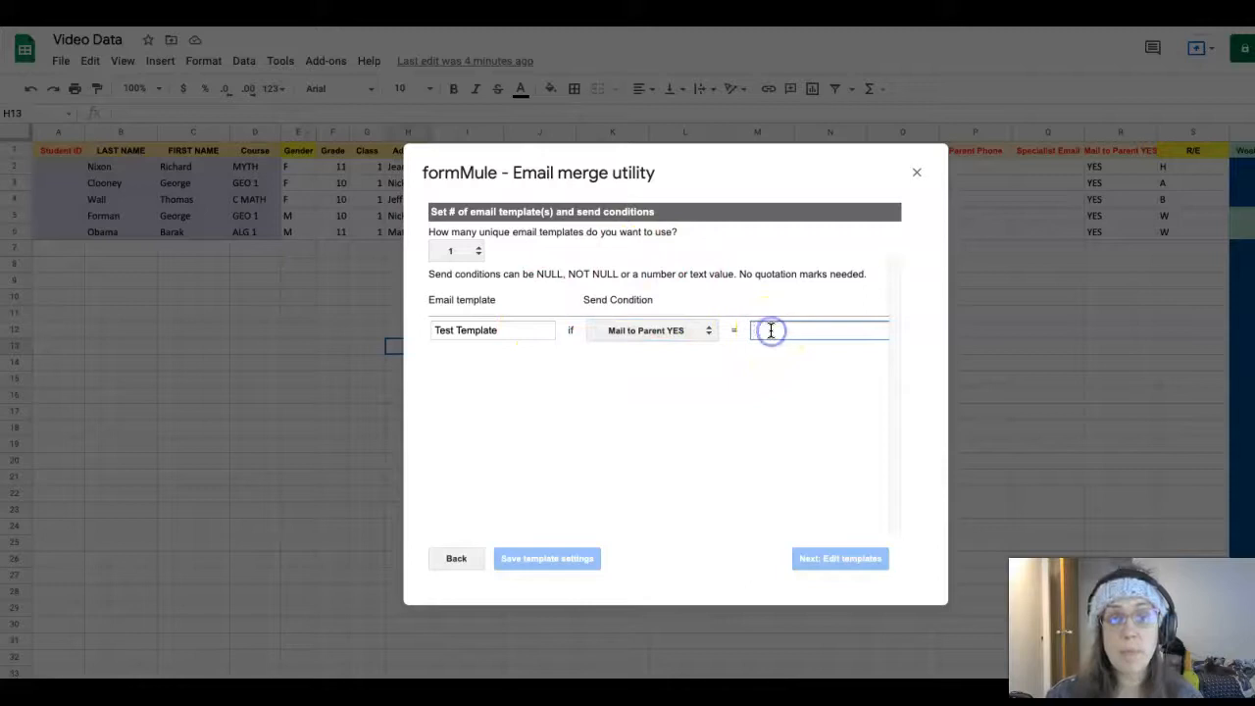
type("YES")
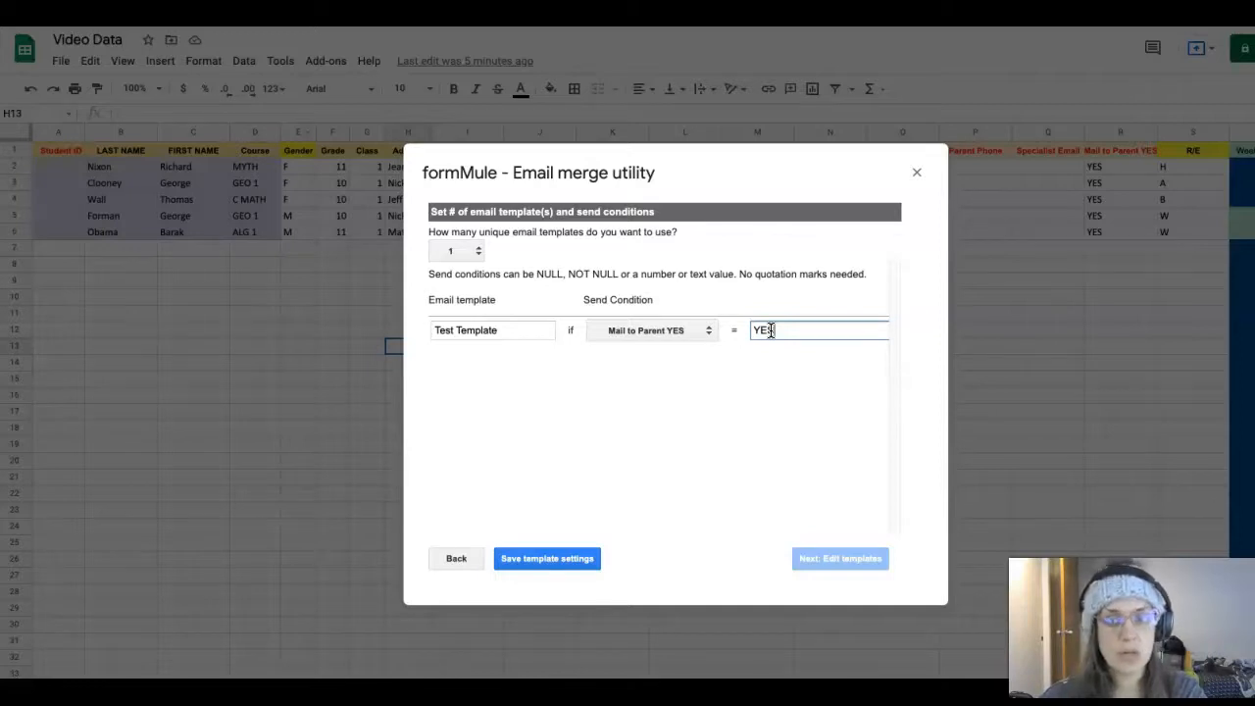
left_click(769, 330)
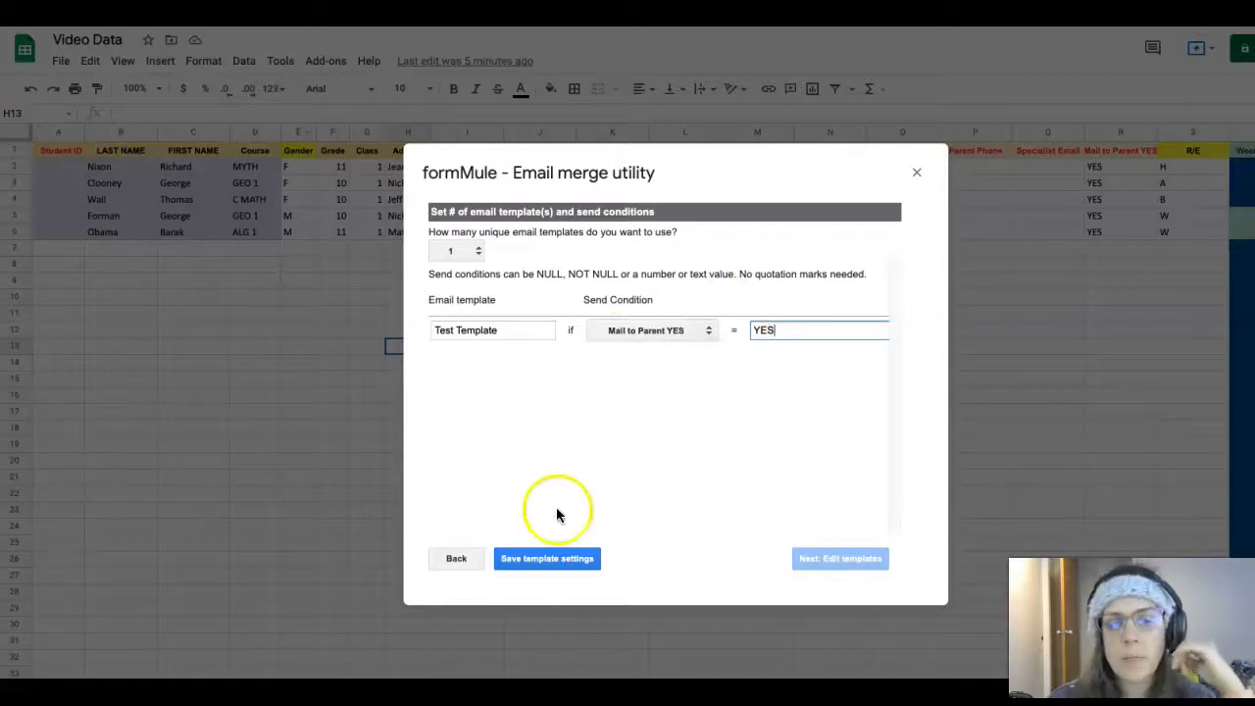
left_click(546, 562)
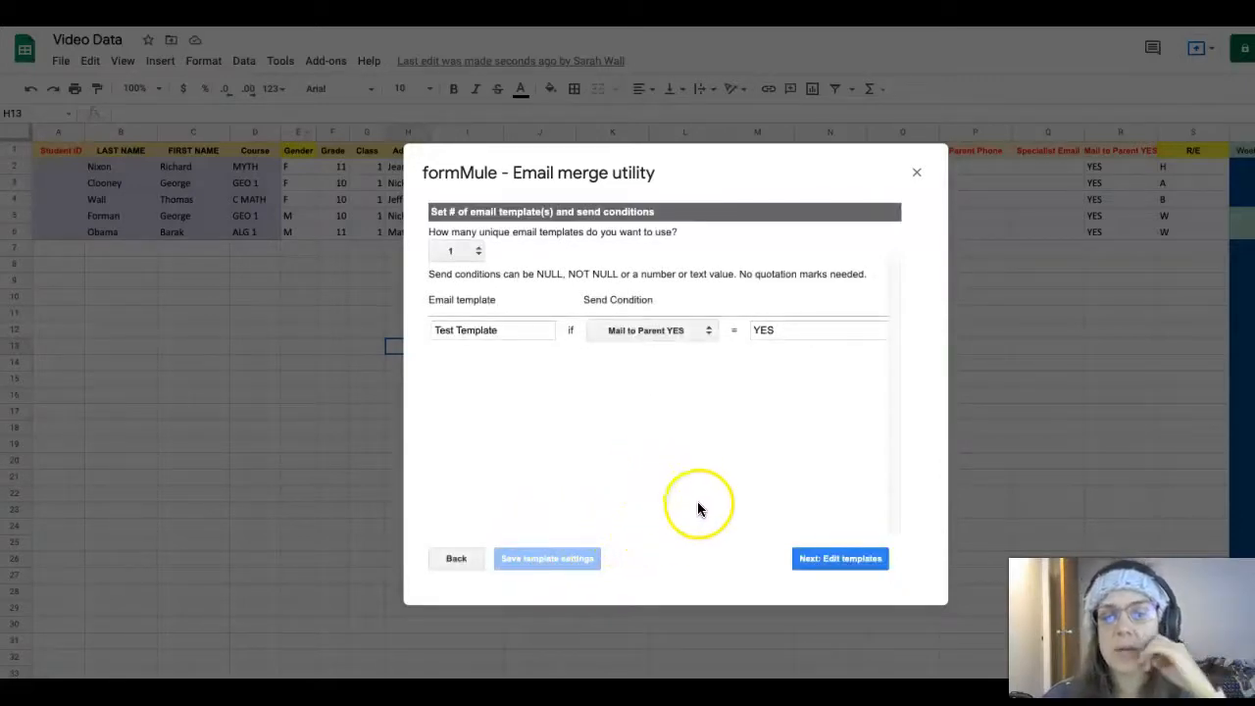
left_click(835, 562)
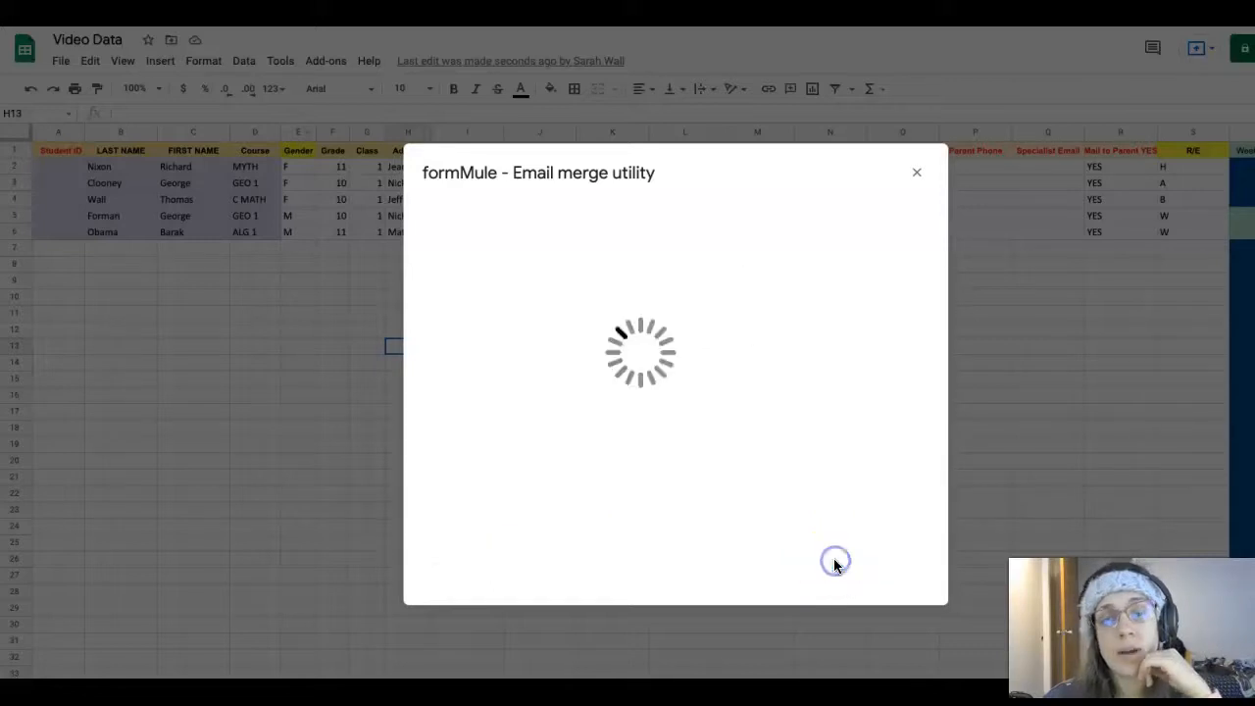
Let the Build / preview templates editor for Test Template finish loading
left_click(837, 541)
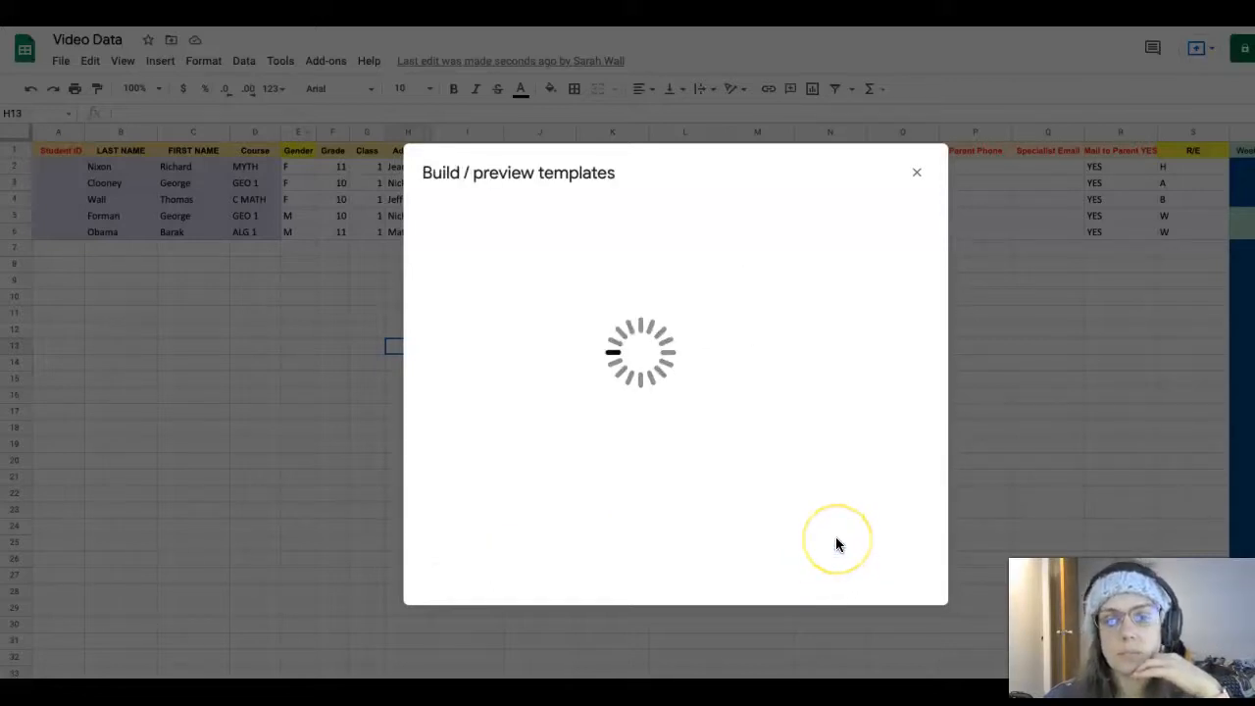
left_click(830, 500)
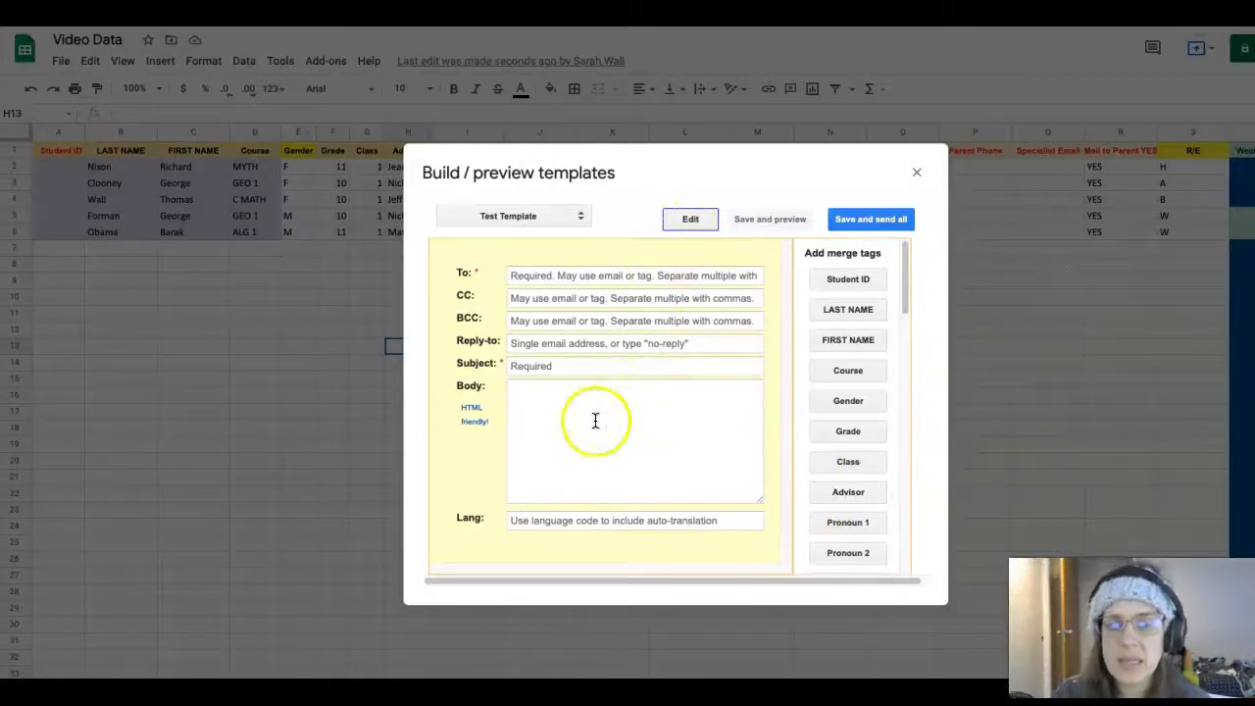
Add the Student Email, Parent Email and Parent Email 2 merge tags to the To field
left_click(655, 276)
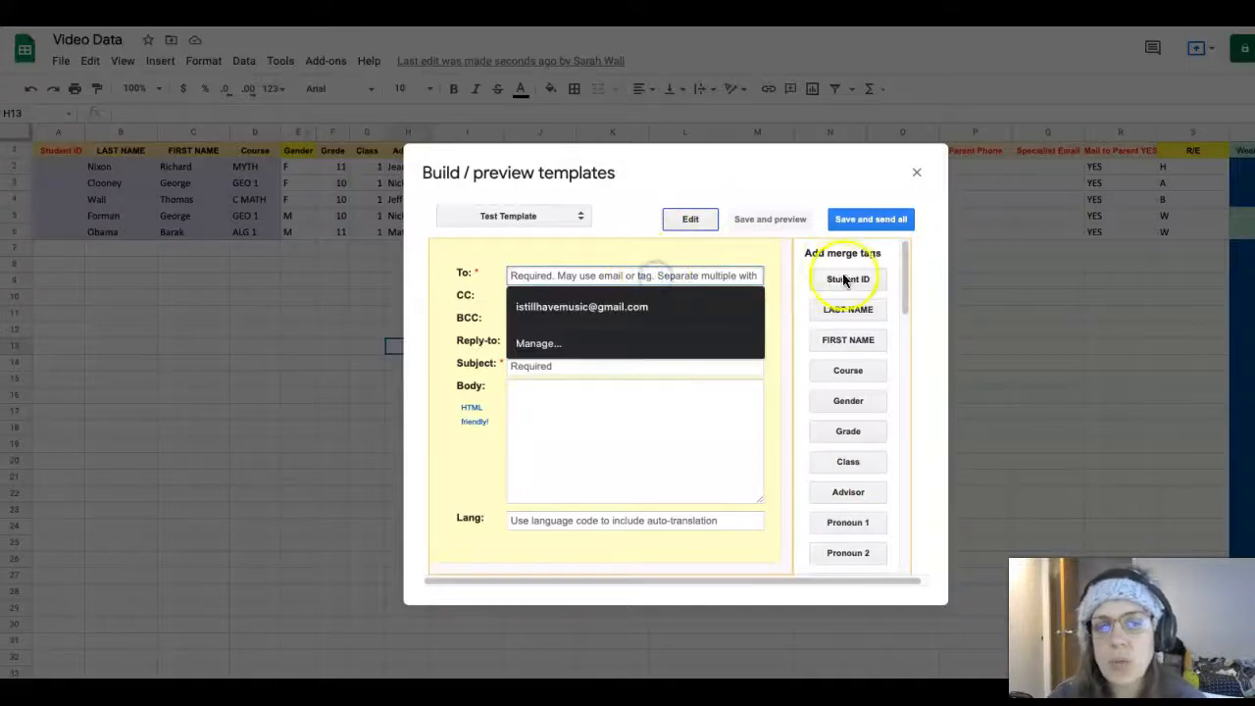
left_click(656, 254)
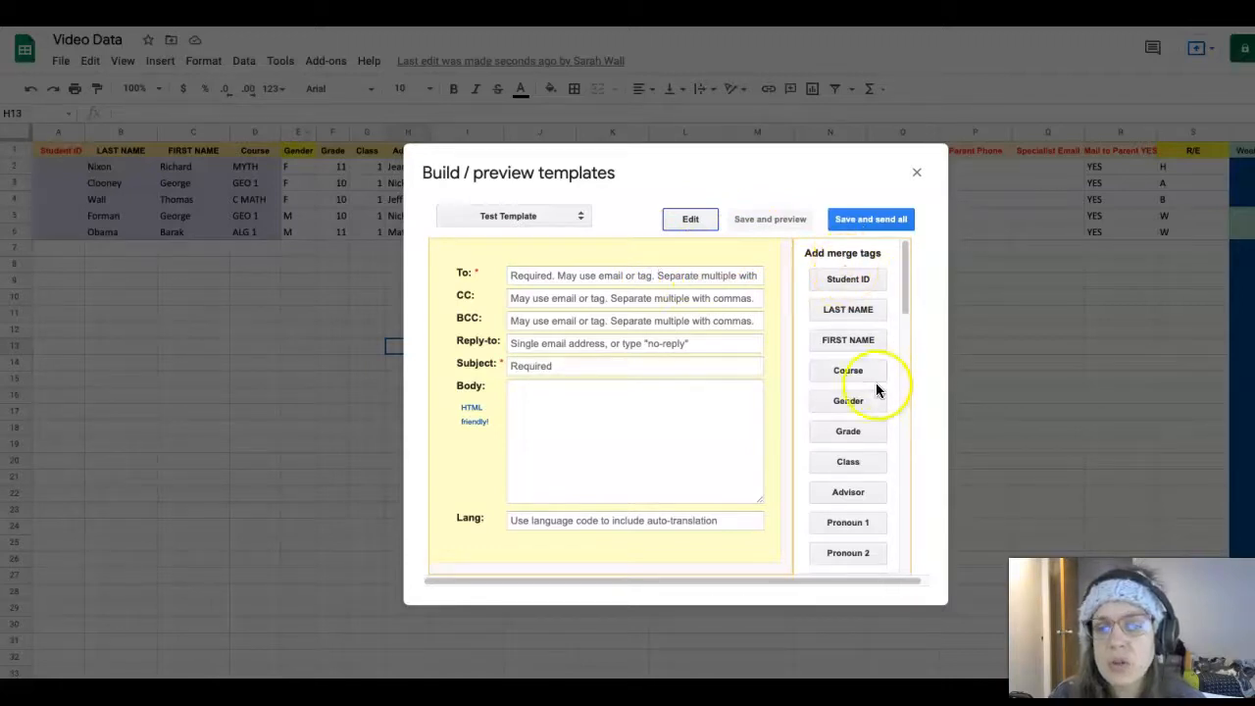
scroll(847, 415, "down", 2)
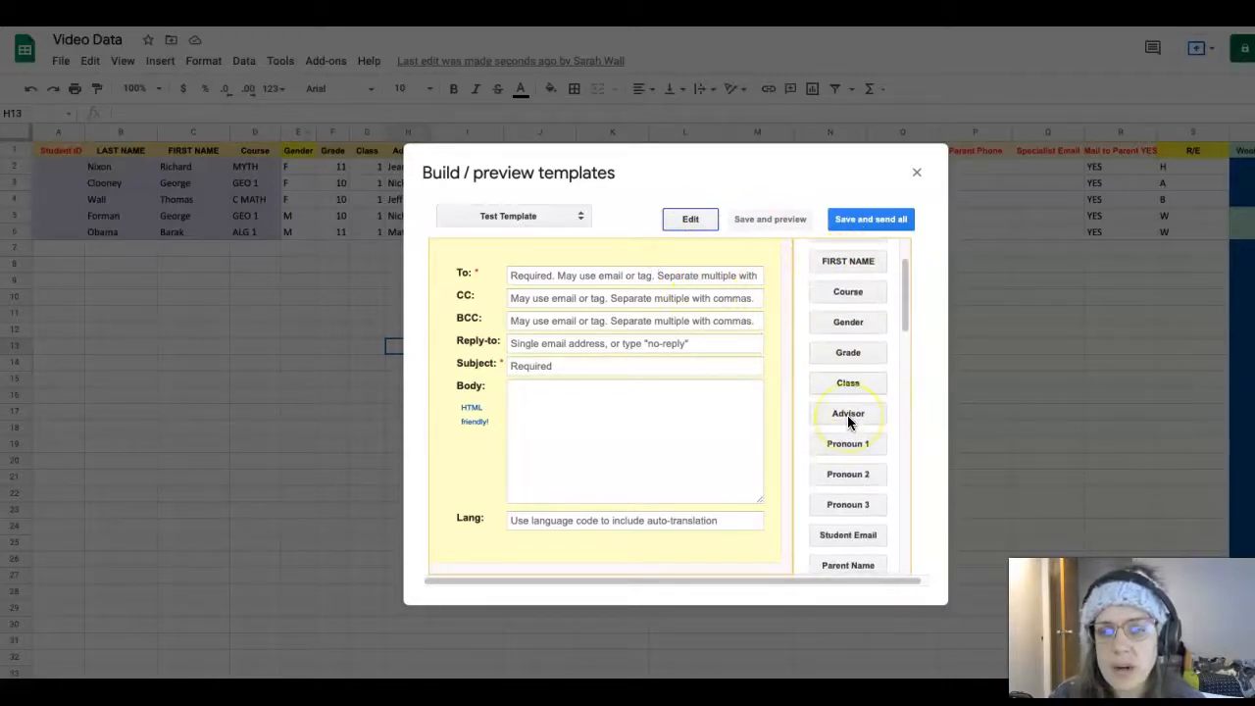
scroll(847, 415, "down", 1)
scroll(850, 423, "up", 3)
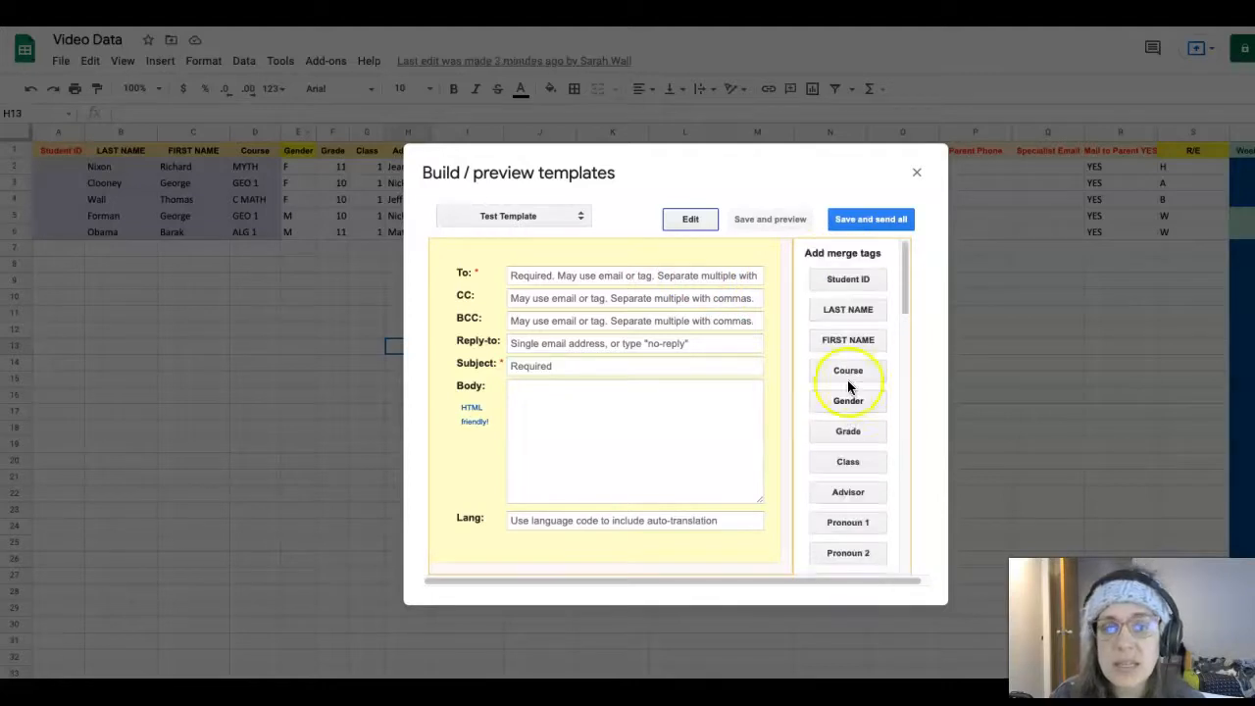
scroll(859, 484, "down", 3)
scroll(855, 472, "down", 1)
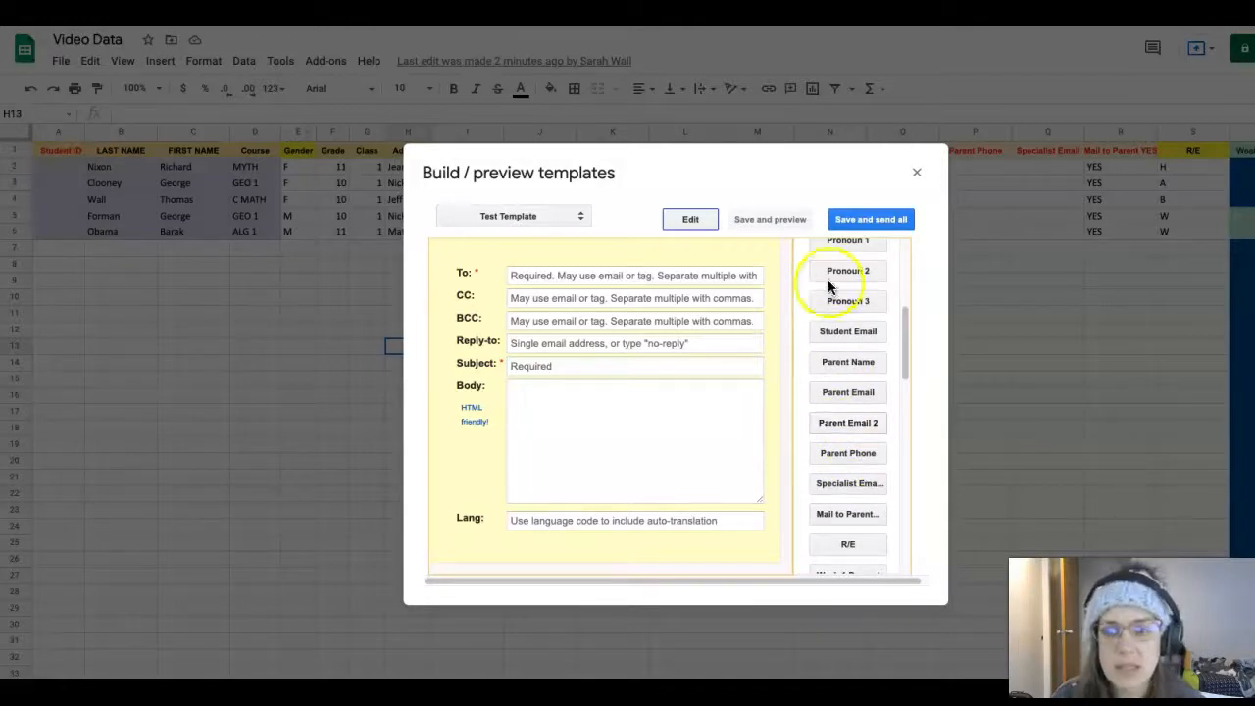
scroll(842, 263, "up", 1)
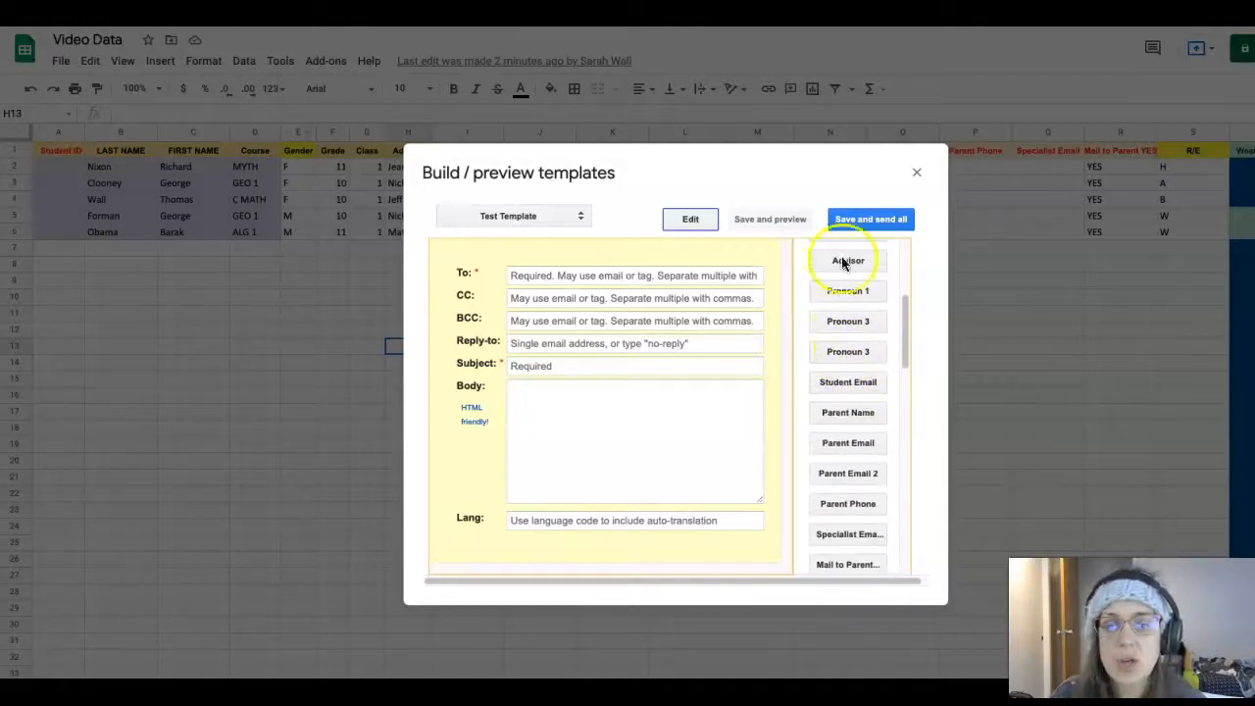
left_click(859, 385)
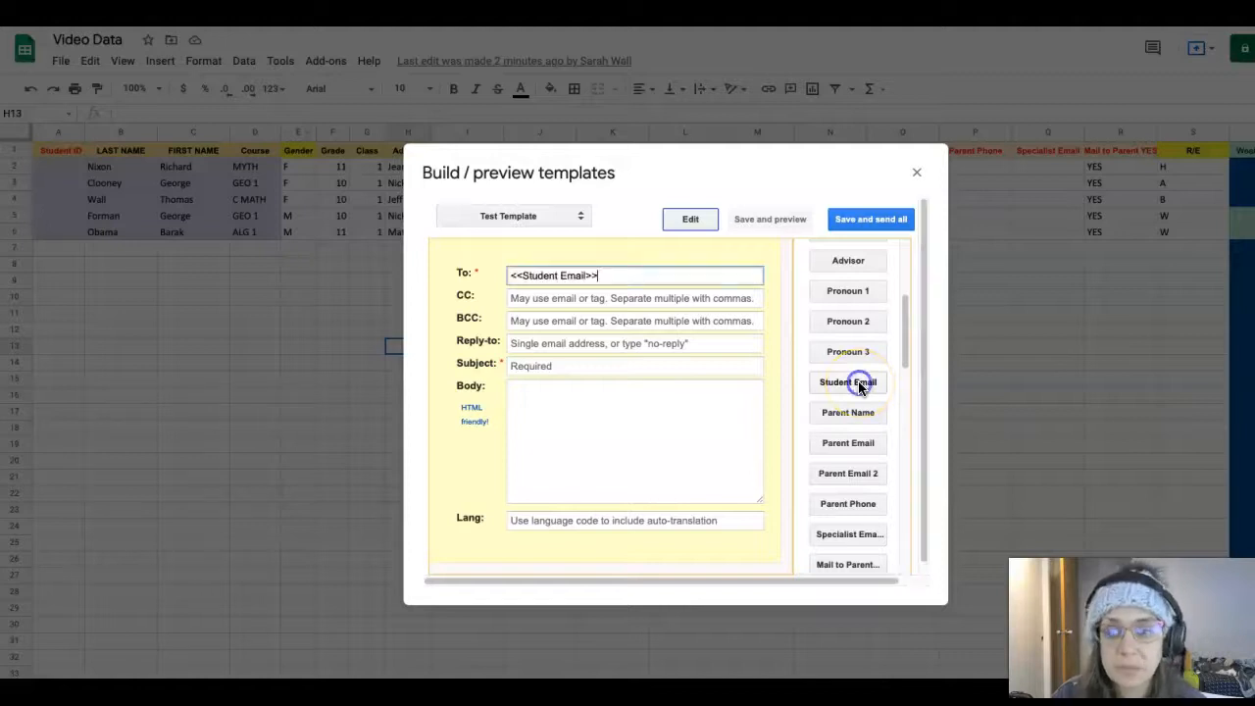
left_click(862, 441)
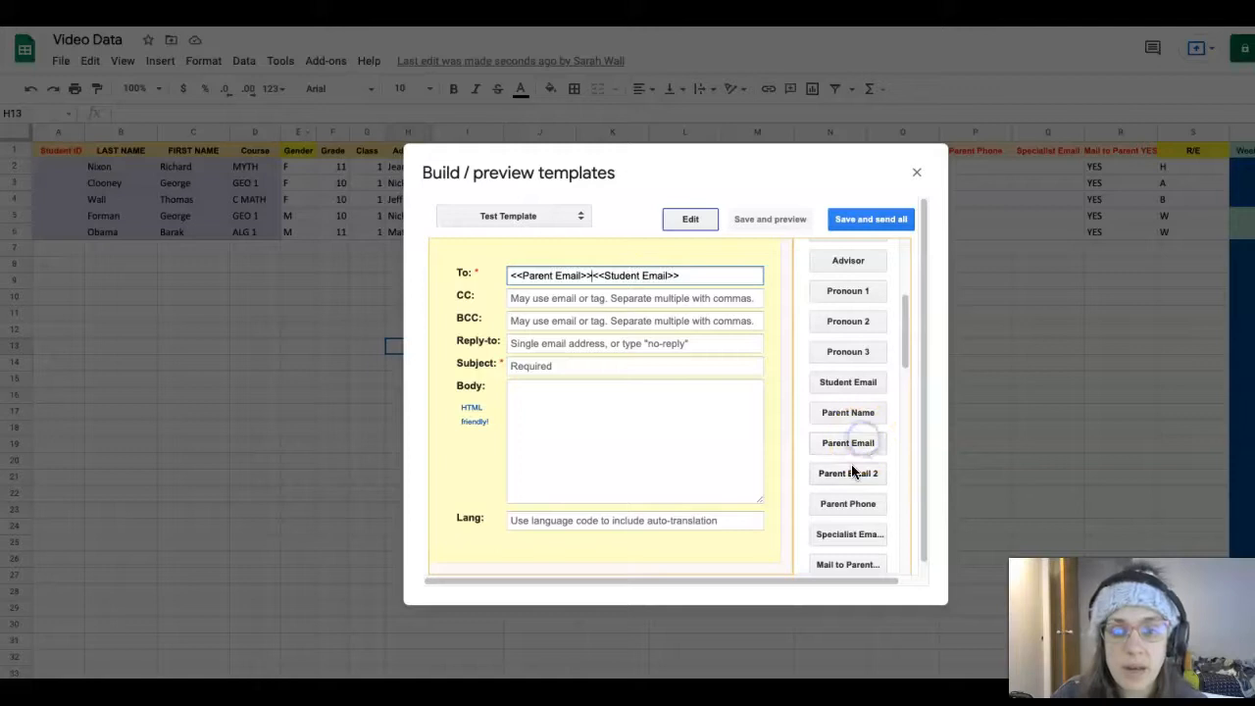
left_click(854, 475)
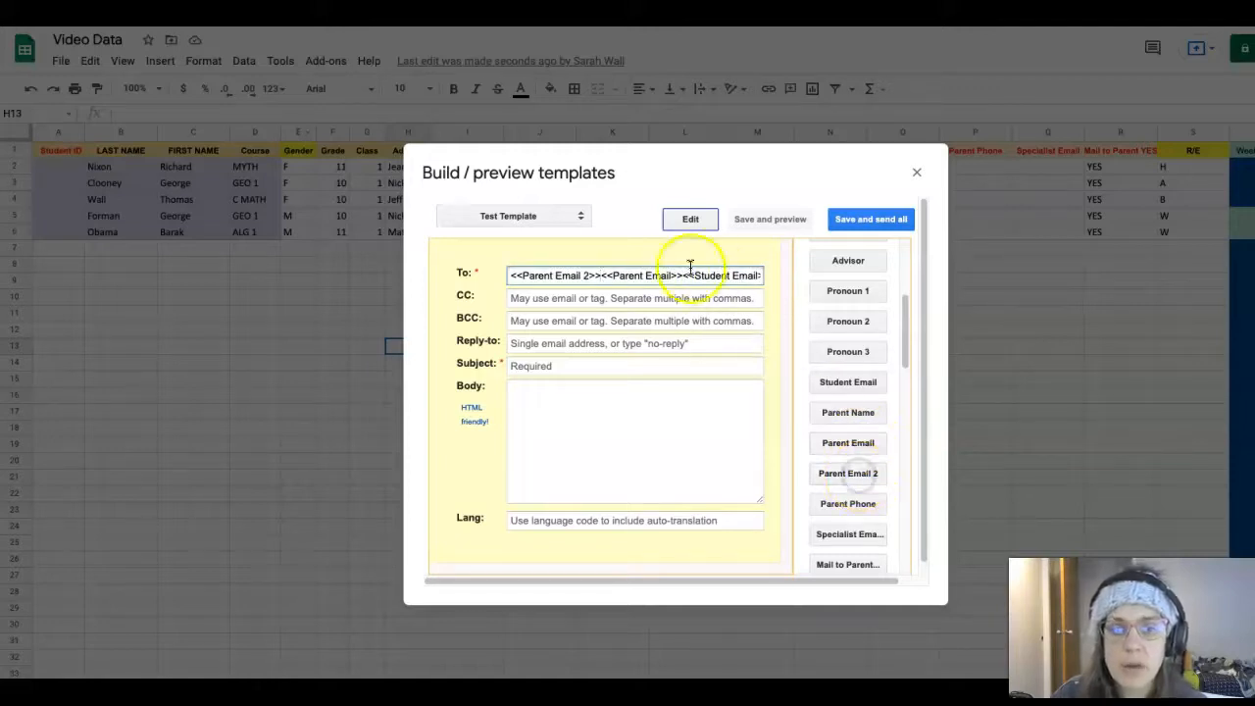
Re-place the parent email tags after the student tag and separate all three with commas
left_click_drag(684, 276, 464, 280)
key("BackSpace")
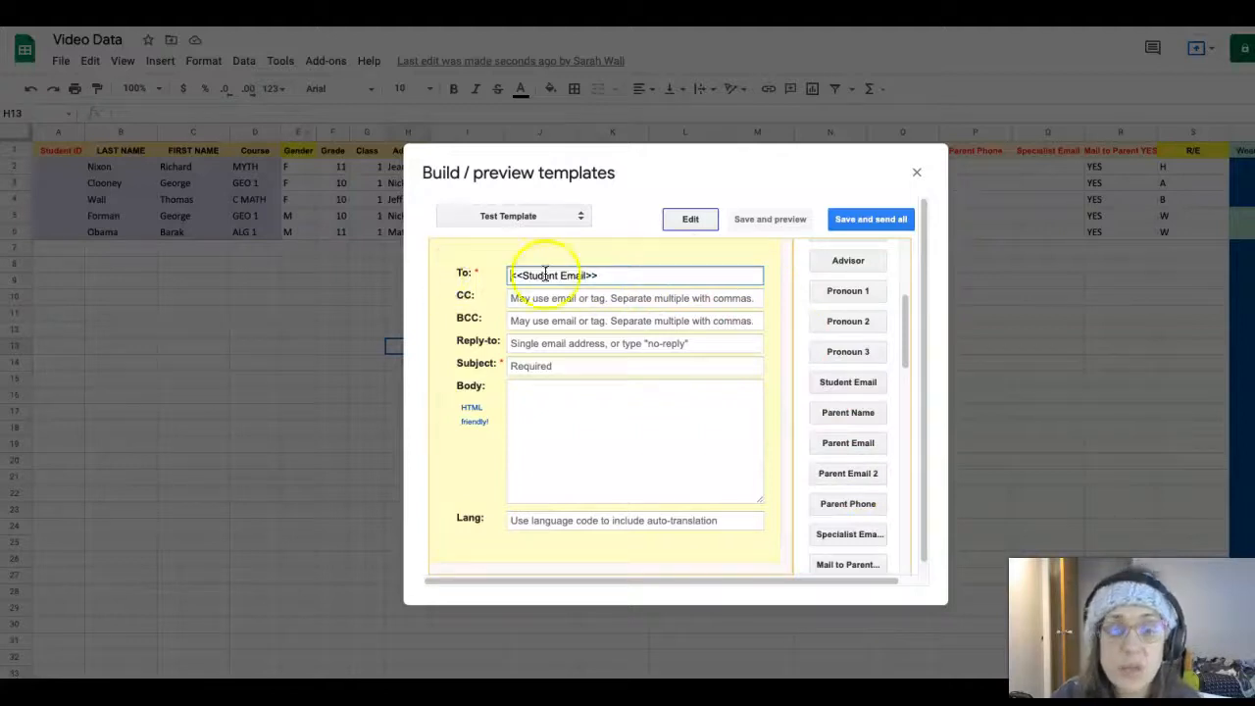
left_click(614, 276)
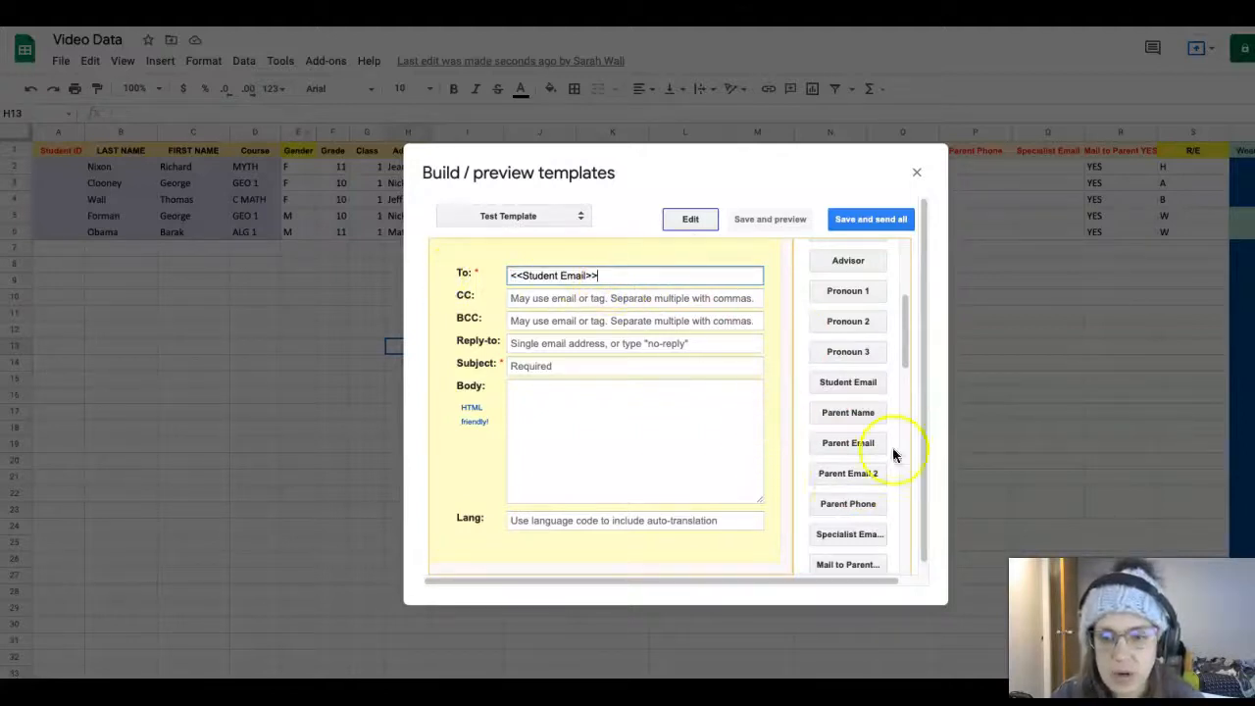
left_click(844, 442)
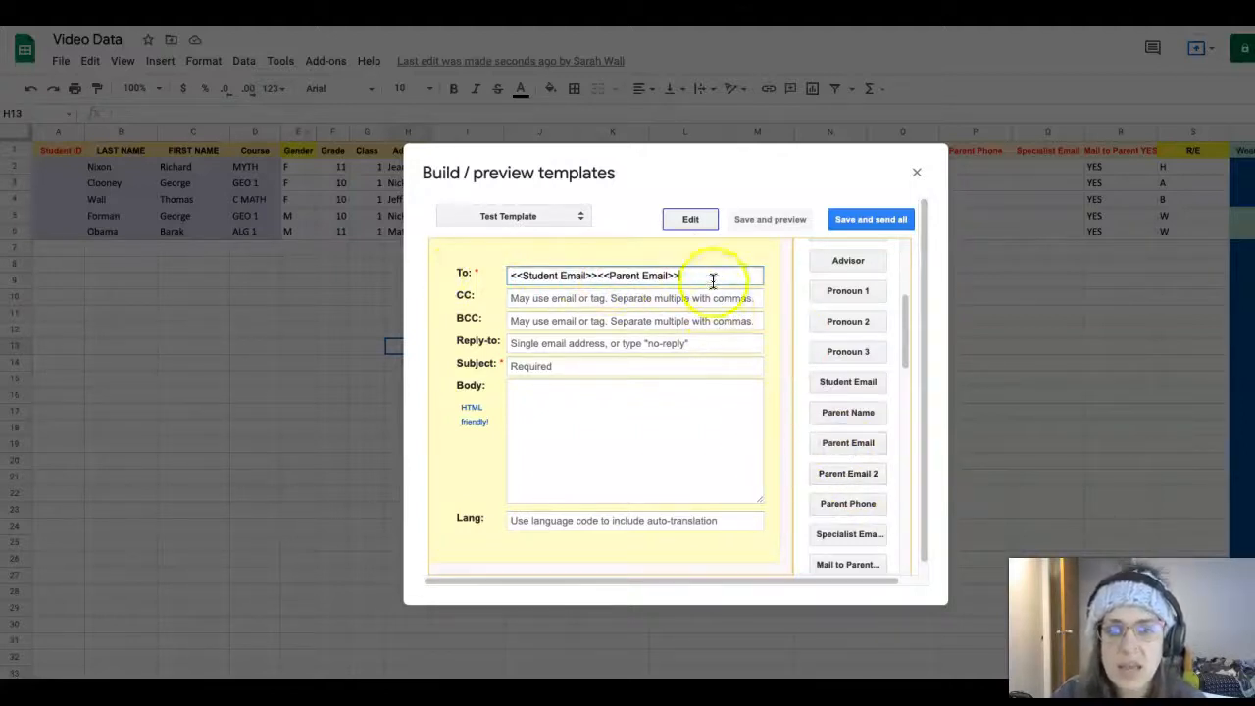
left_click(850, 473)
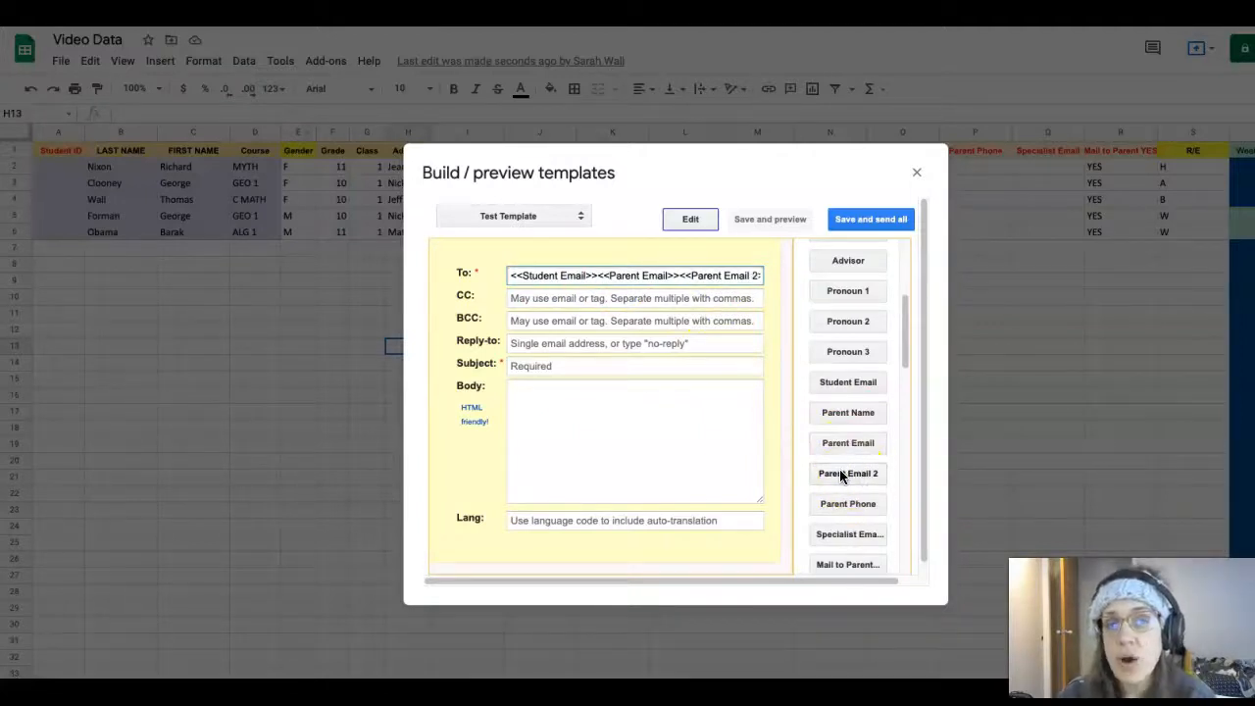
left_click(827, 442)
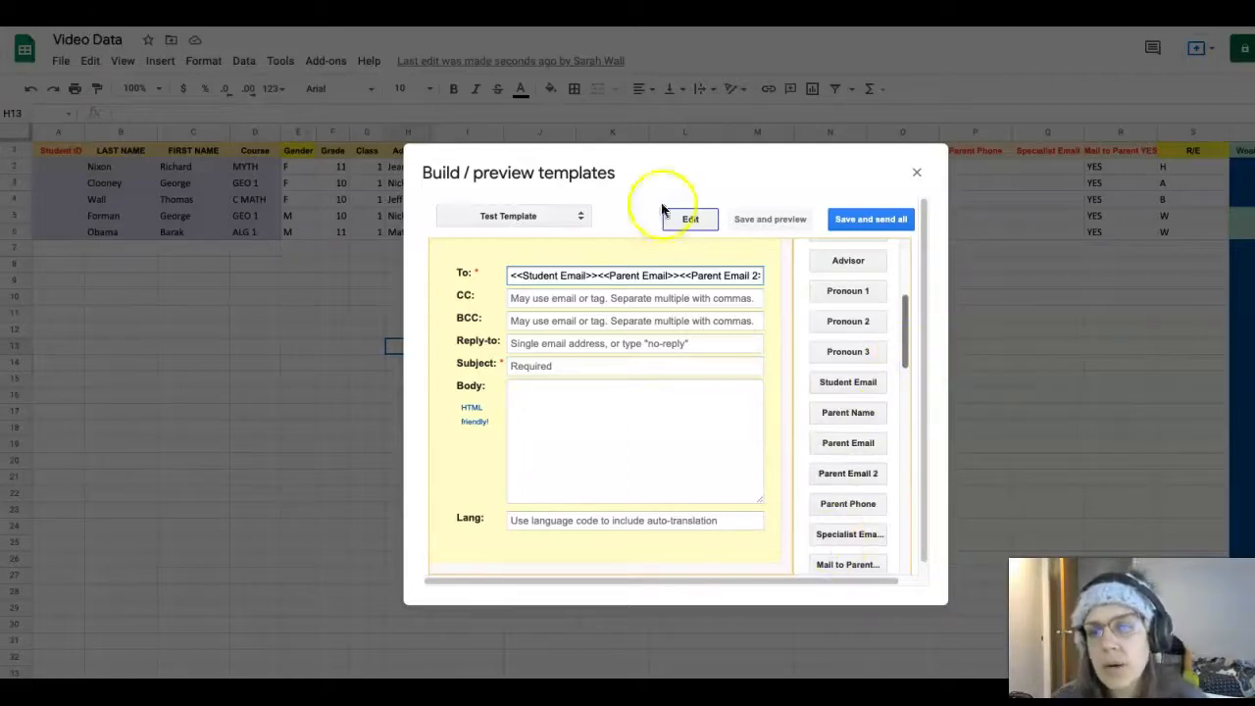
left_click(594, 277)
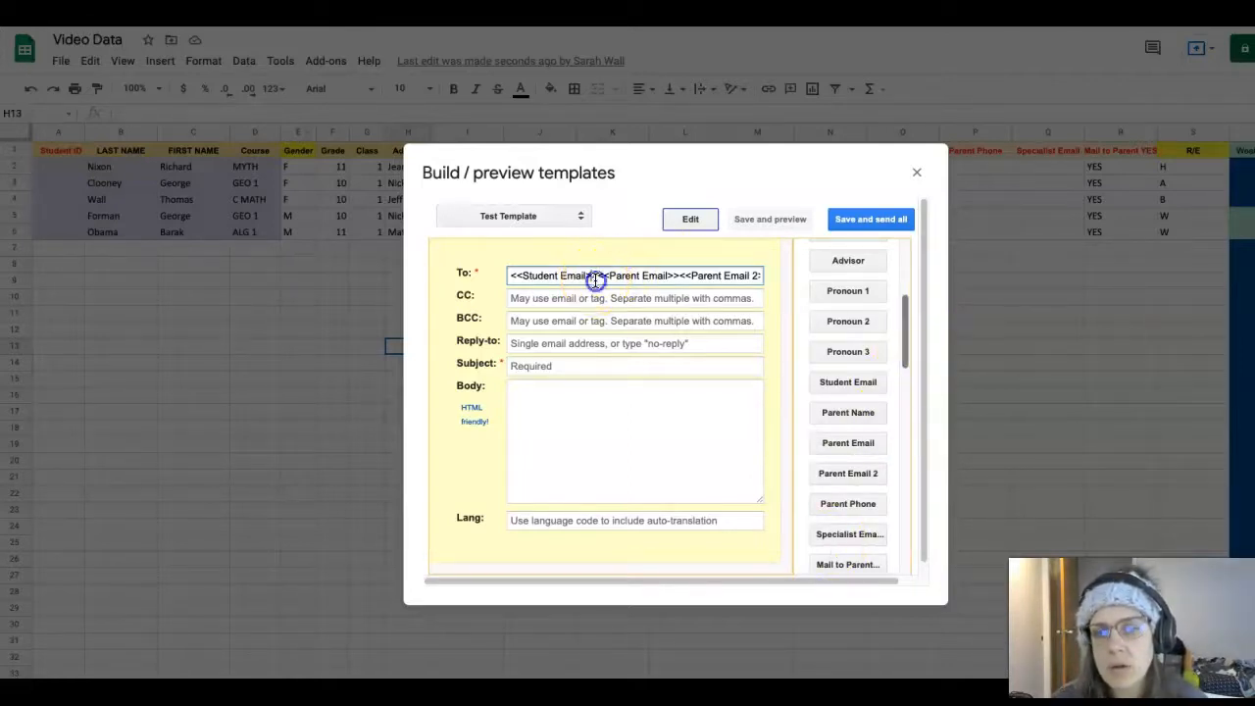
type(",")
left_click(681, 276)
type(",")
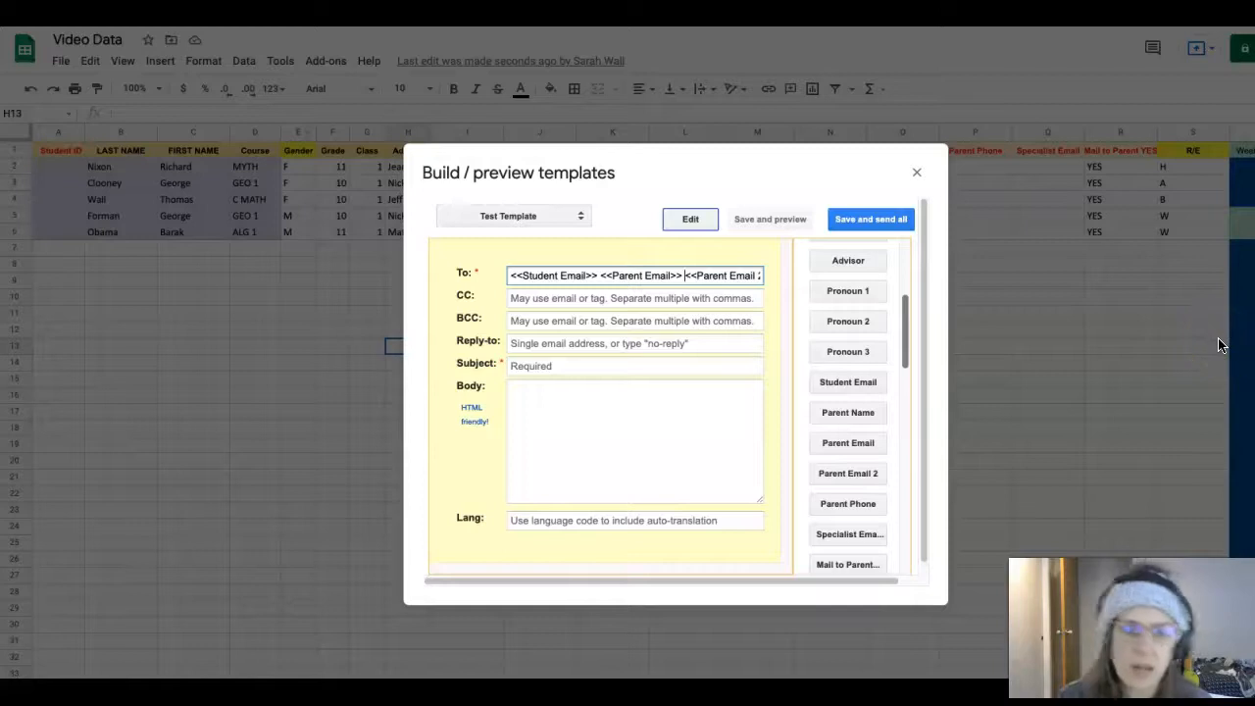
Enter the teacher's email as CC and Reply-to, and set the Subject to 'Test Email'
left_click(604, 297)
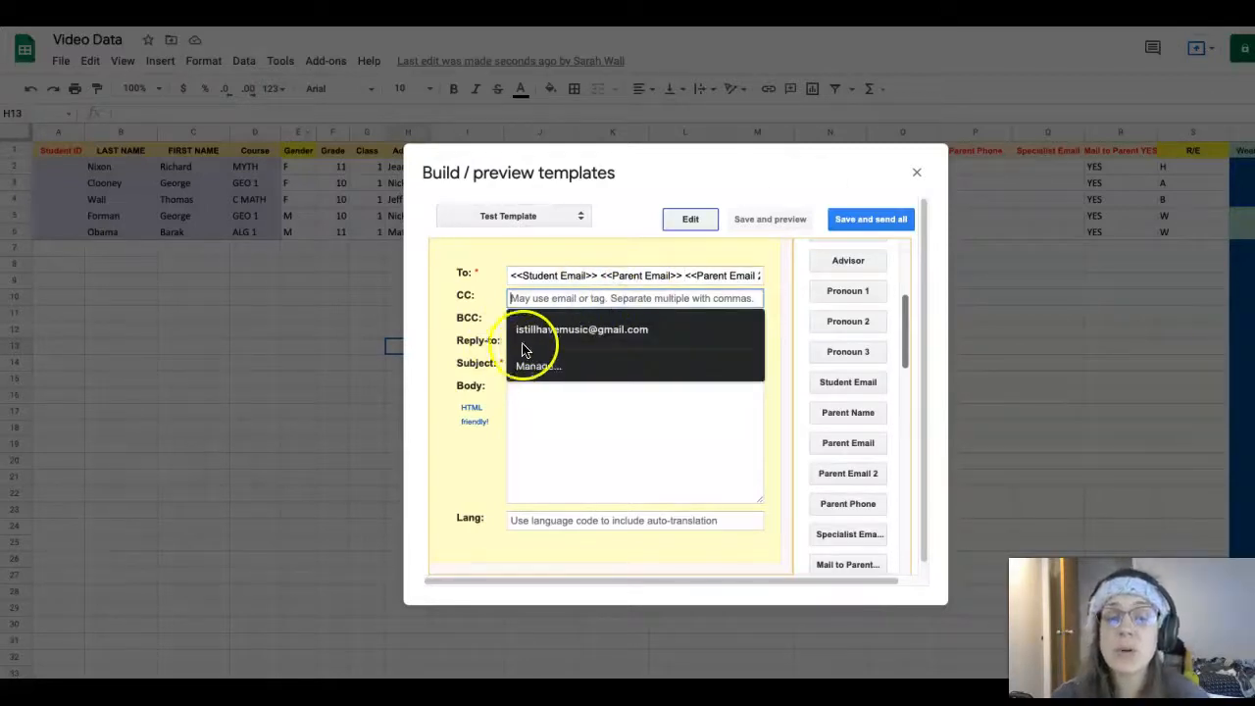
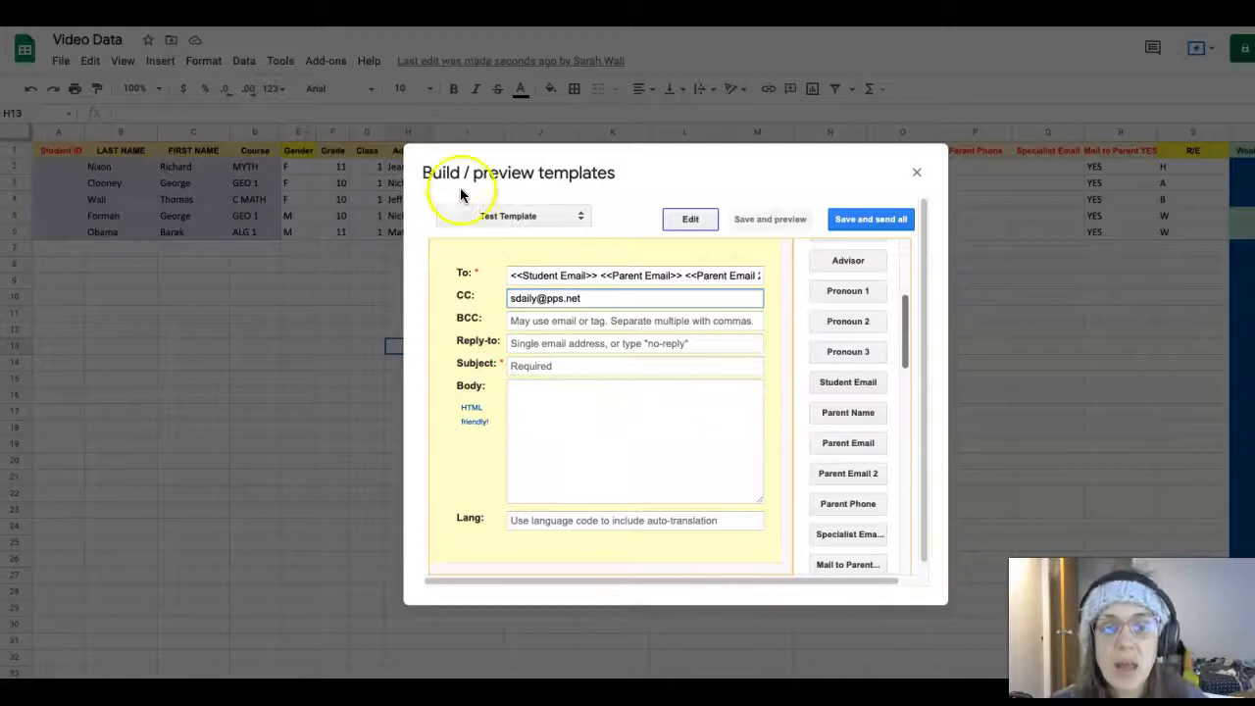
left_click(538, 343)
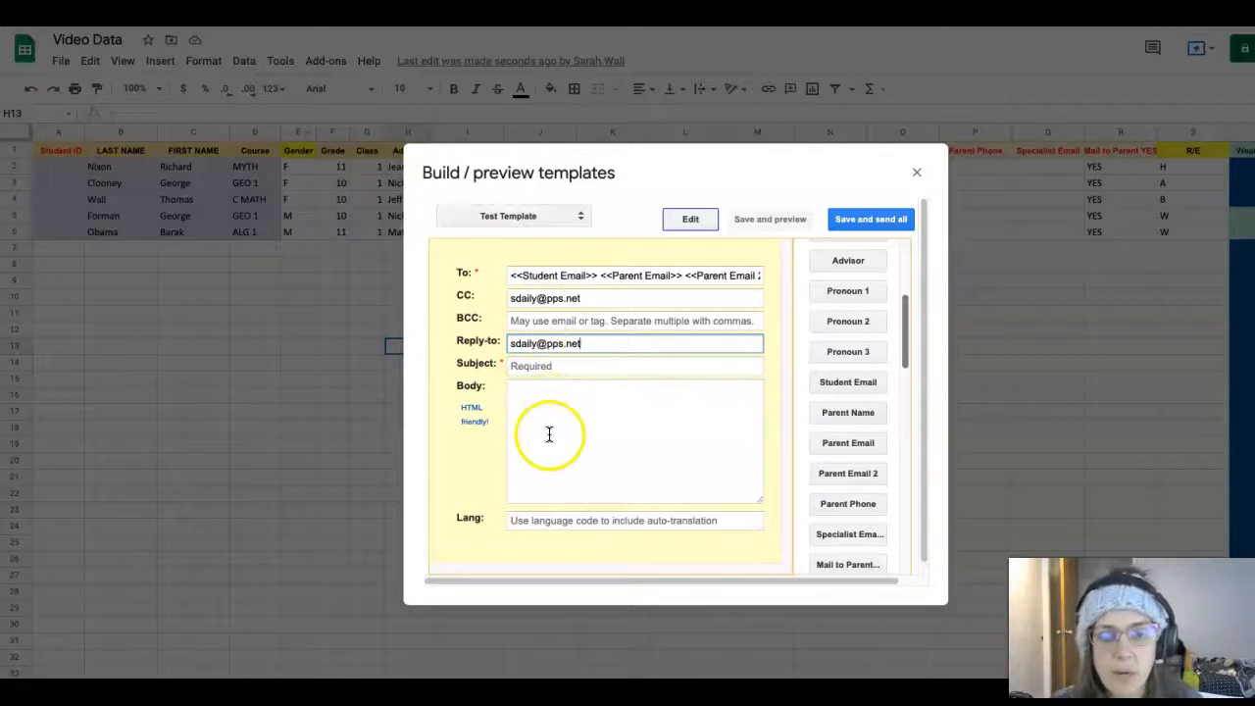
left_click(564, 367)
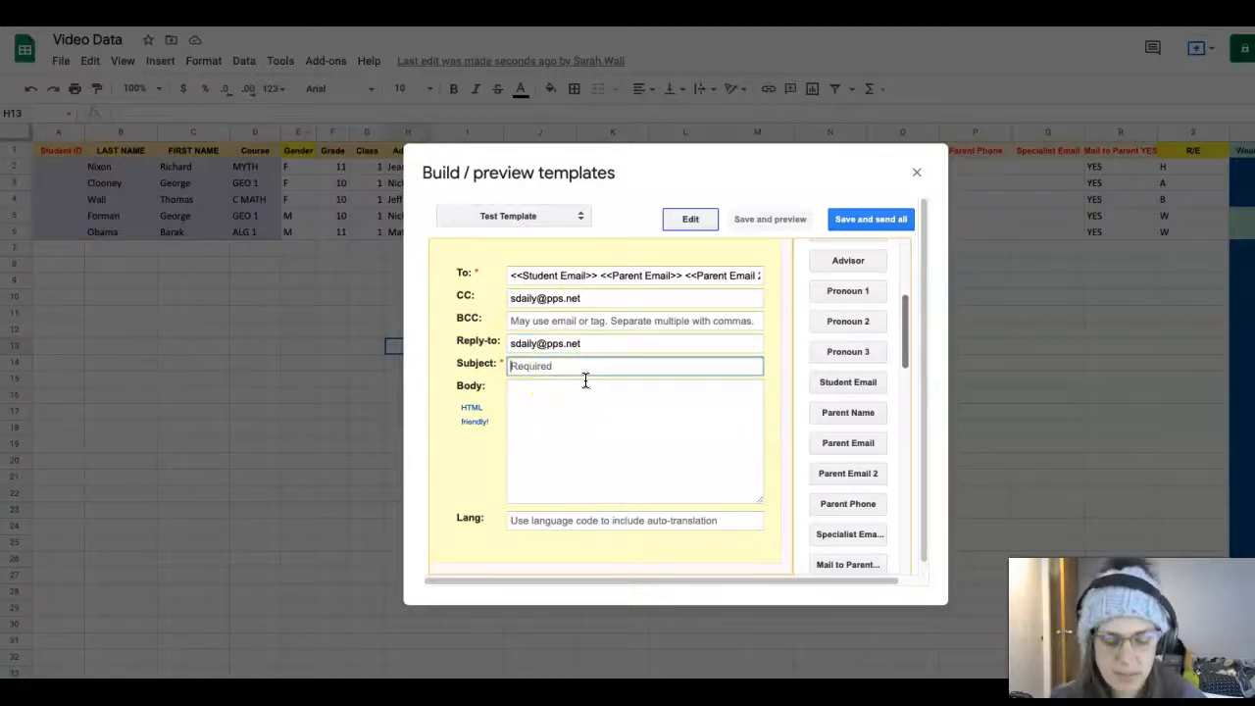
type("Test Email")
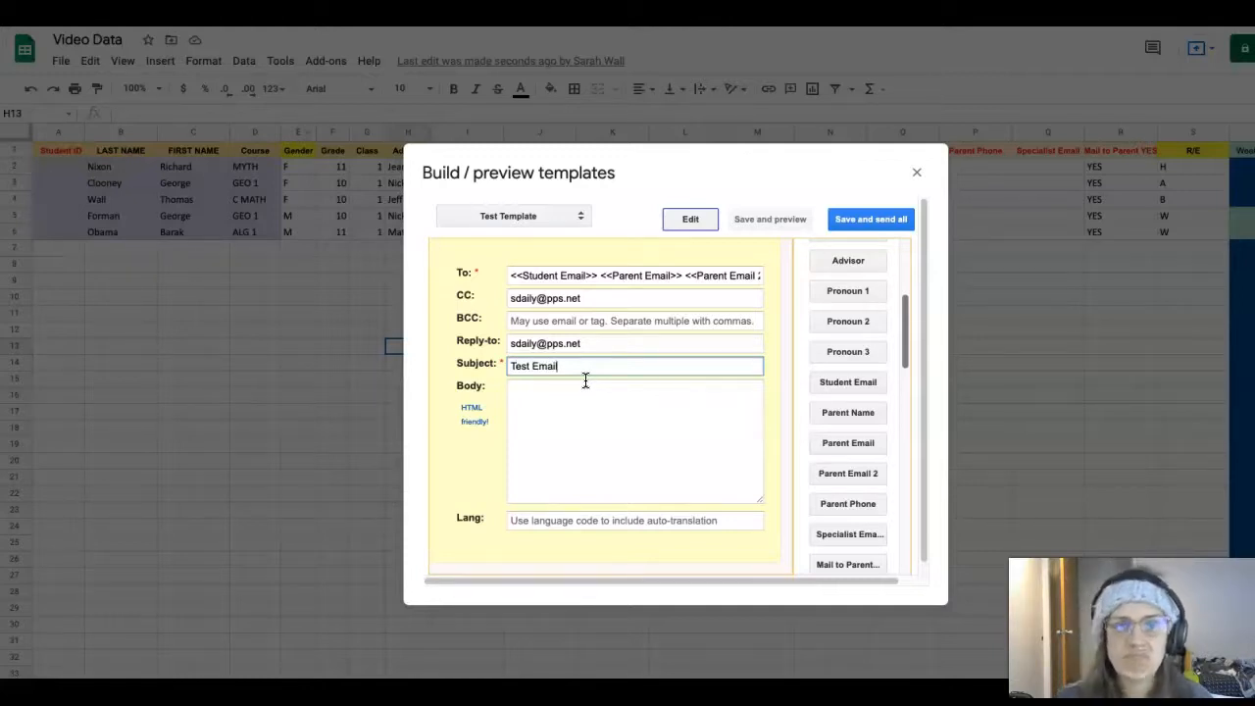
Write the body greeting 'Hello <<Student Email>>,' on its own line
left_click(585, 457)
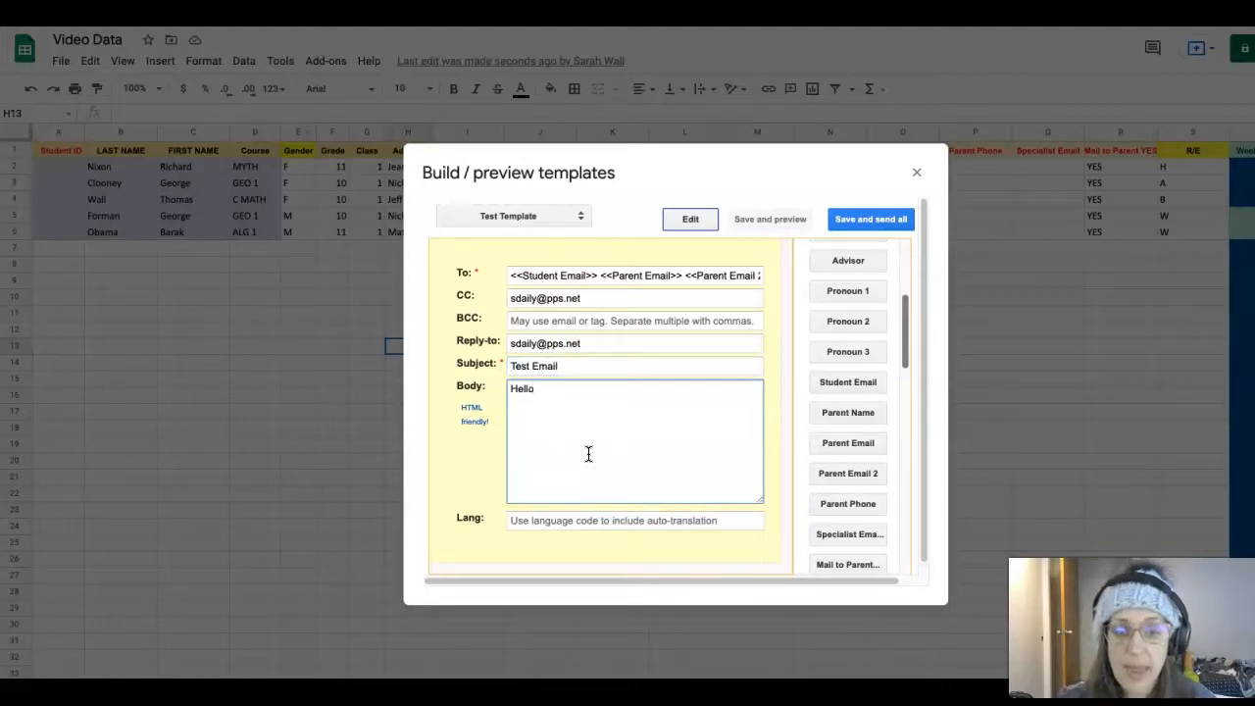
type("Hello")
left_click(840, 388)
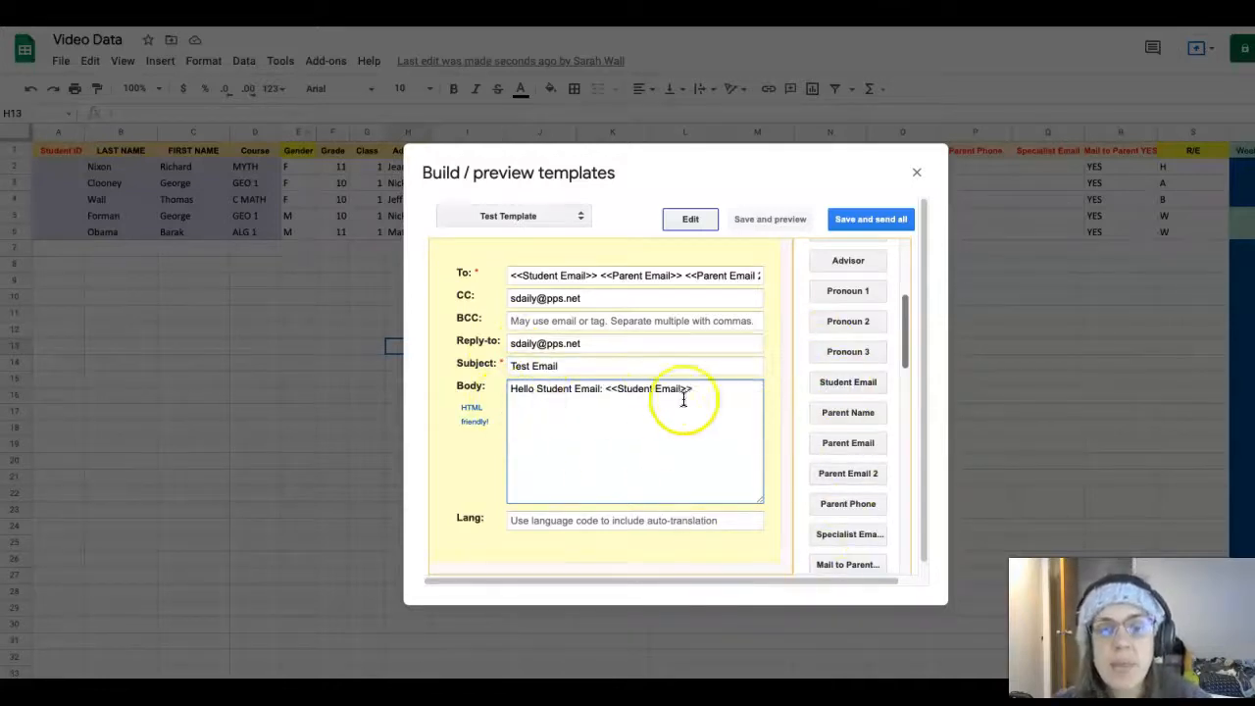
left_click(602, 389)
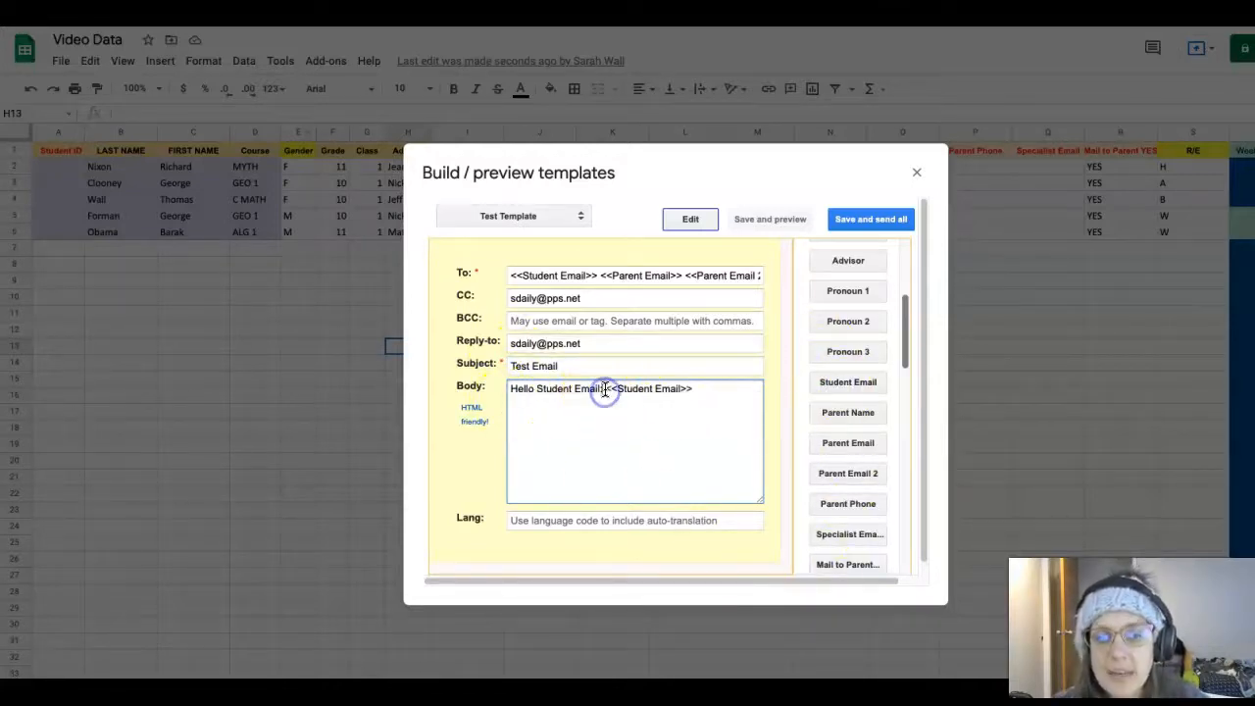
left_click_drag(596, 390, 539, 389)
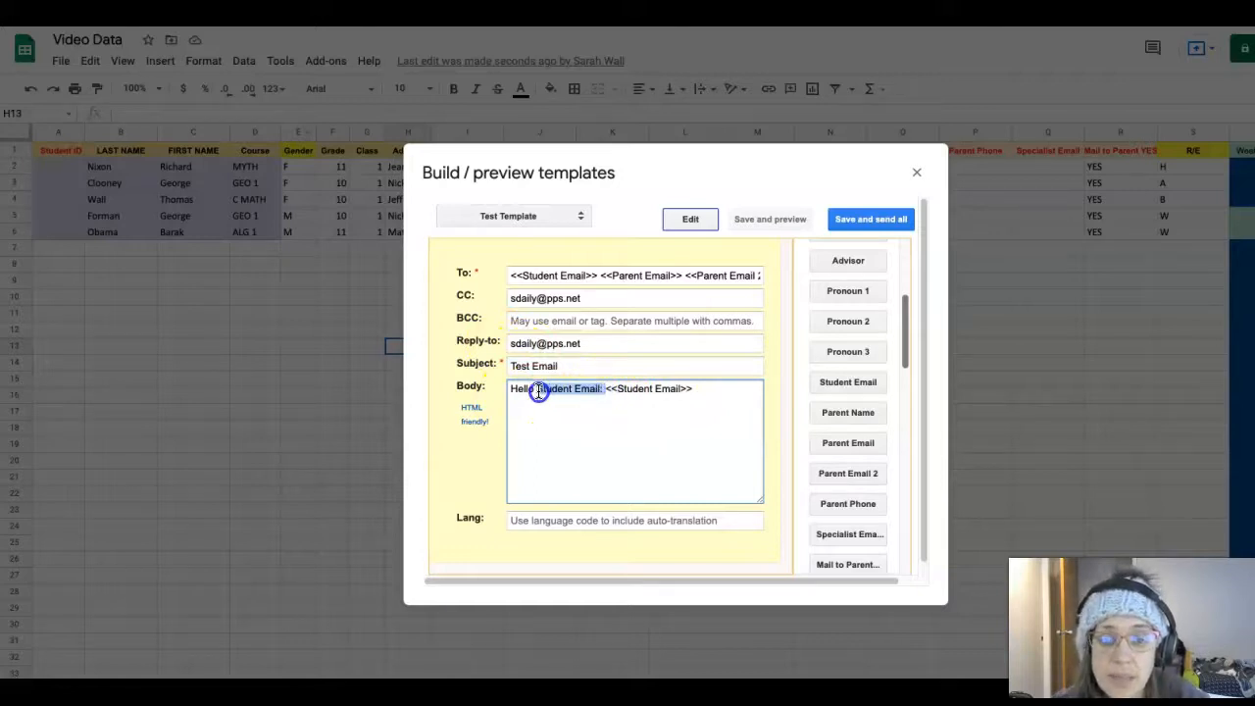
key("BackSpace")
left_click(539, 389)
key("BackSpace")
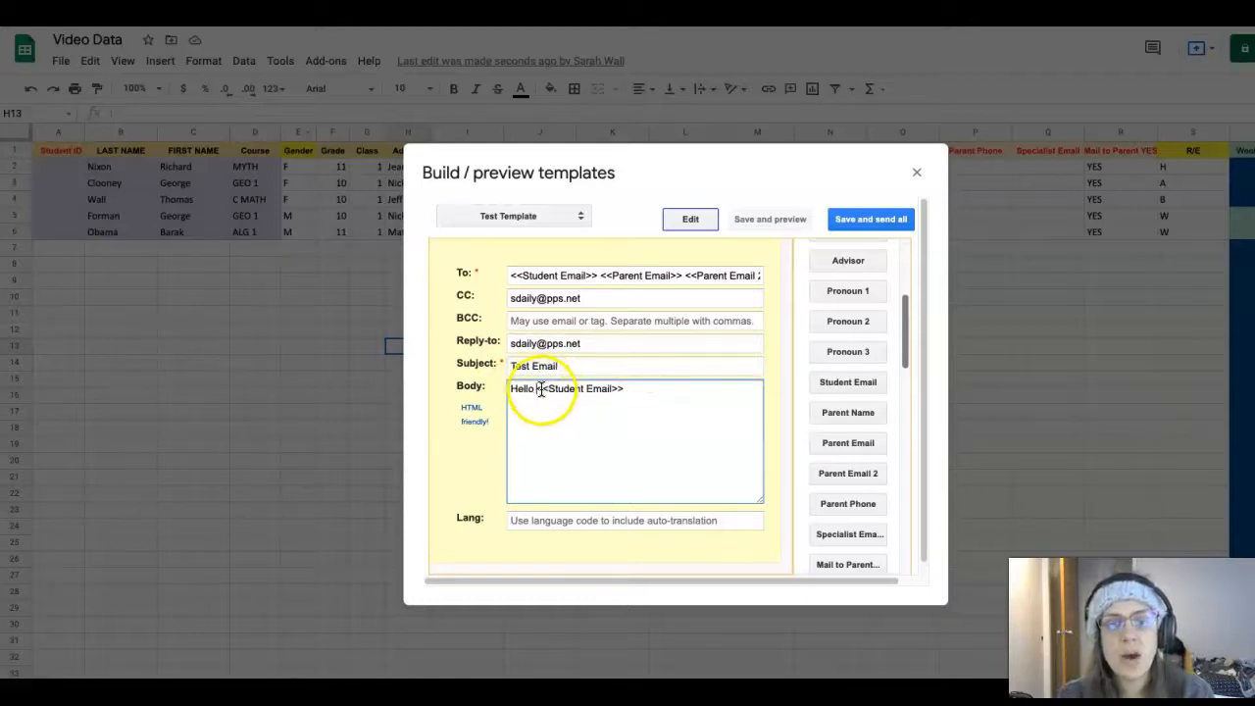
left_click(634, 389)
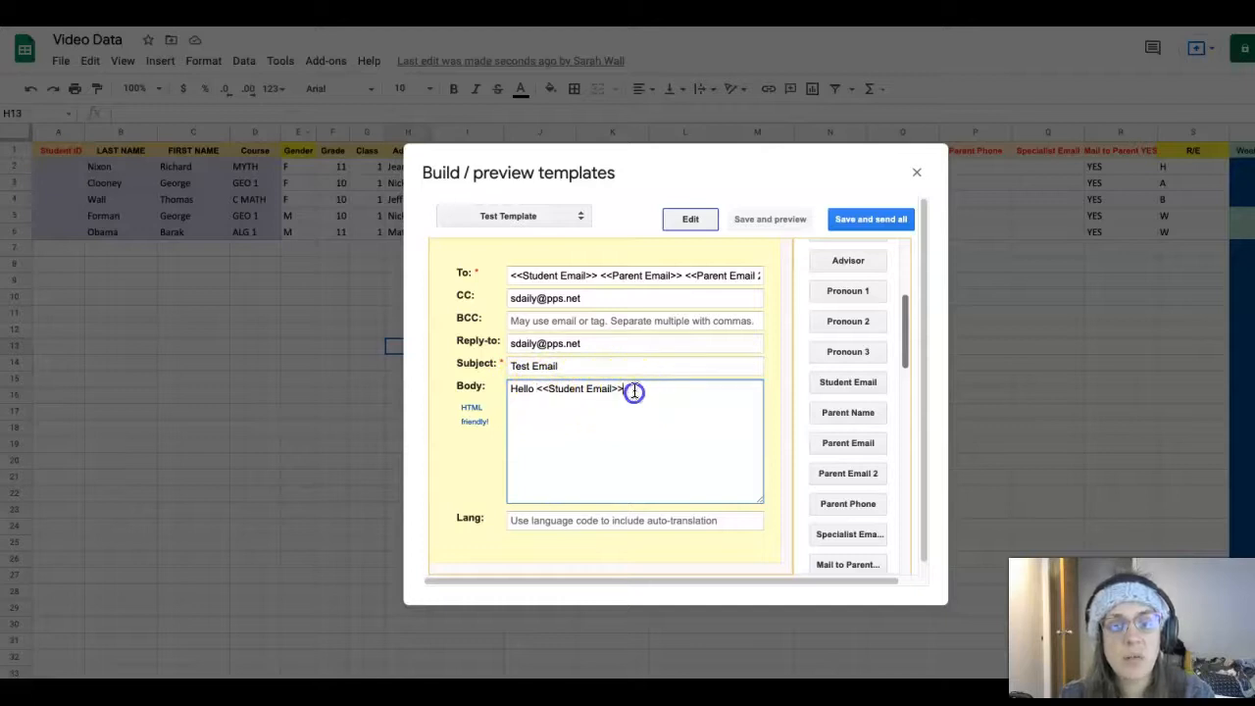
type(",")
key("Return")
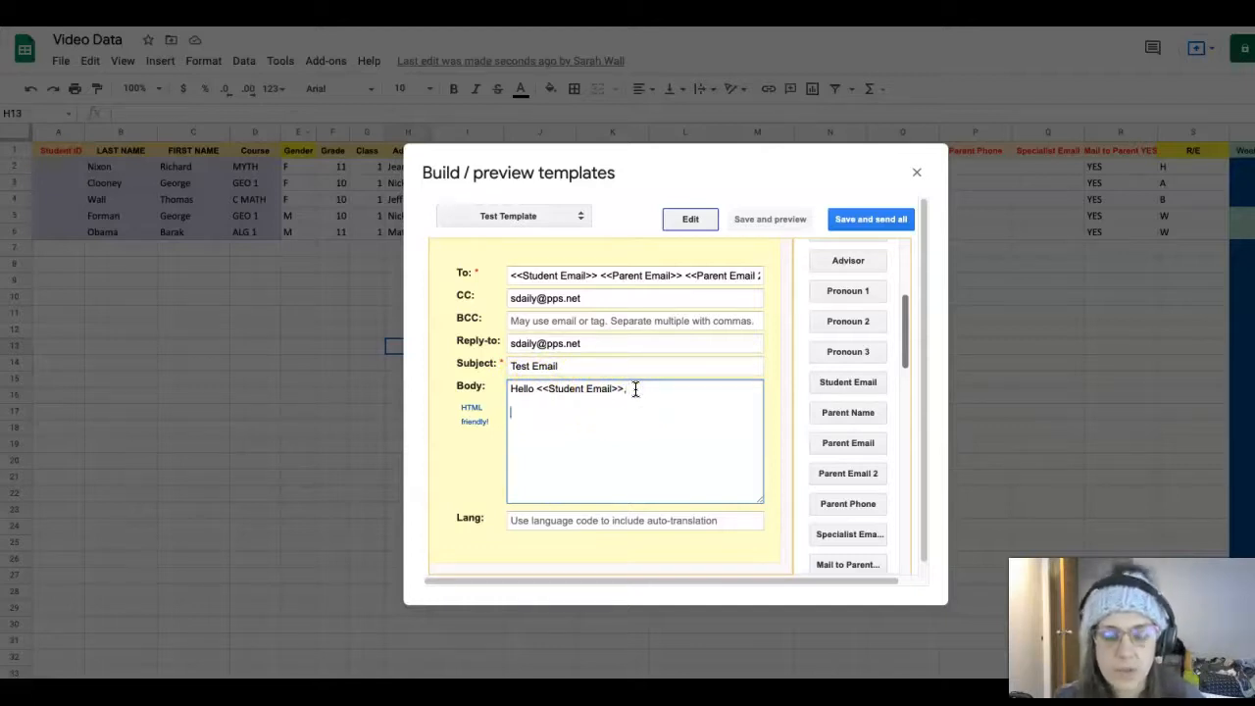
Type 'I am writing this to you to tell…' with two <<Pronoun 2>> merge tags
type("I am writing this to you")
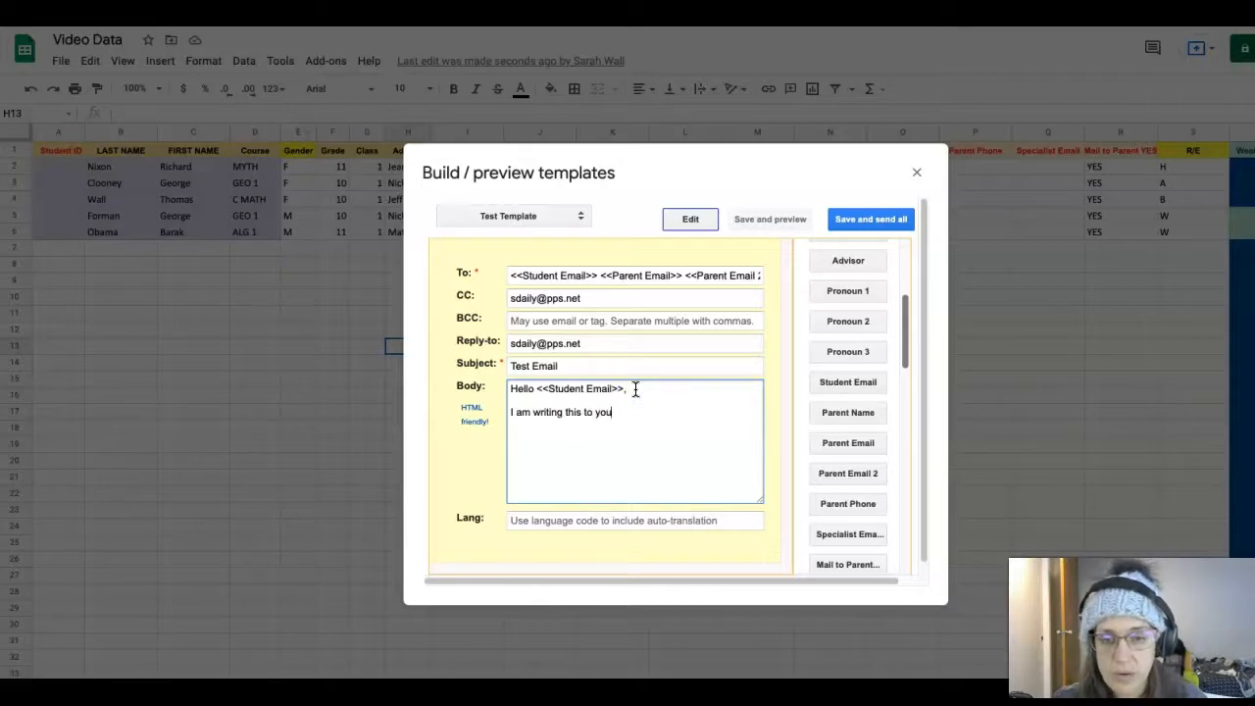
type(" to tell you")
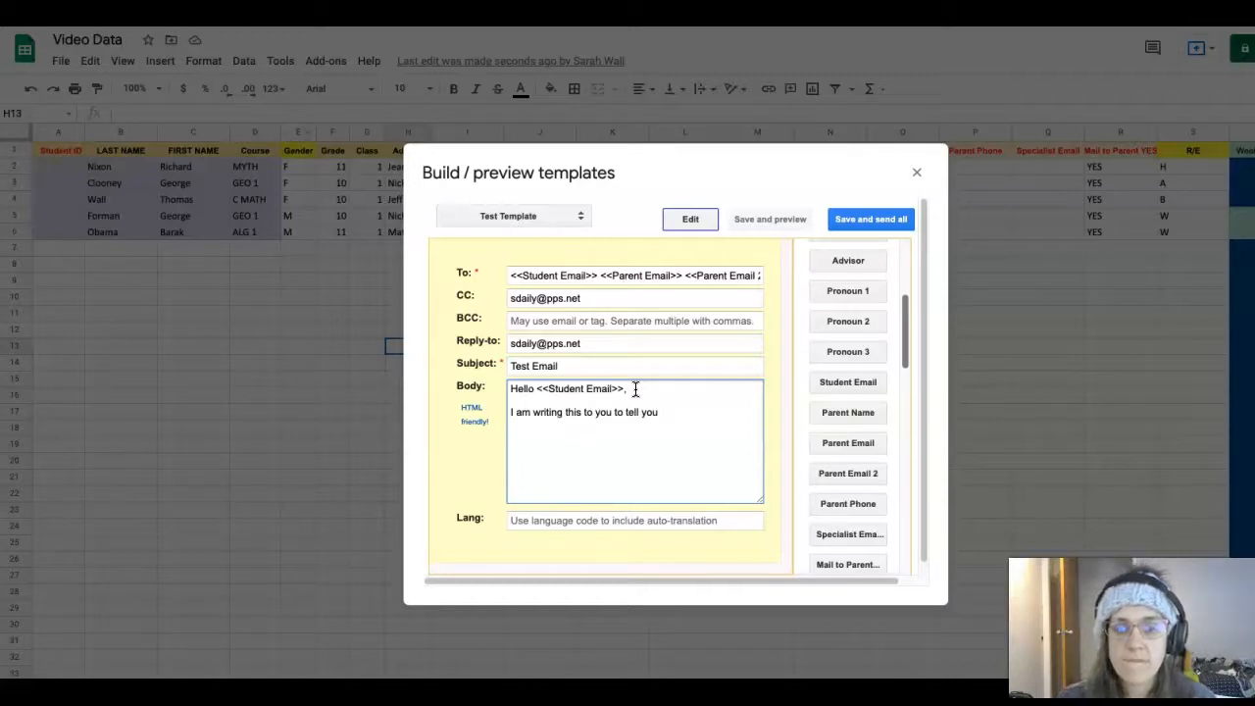
scroll(847, 416, "down", 1)
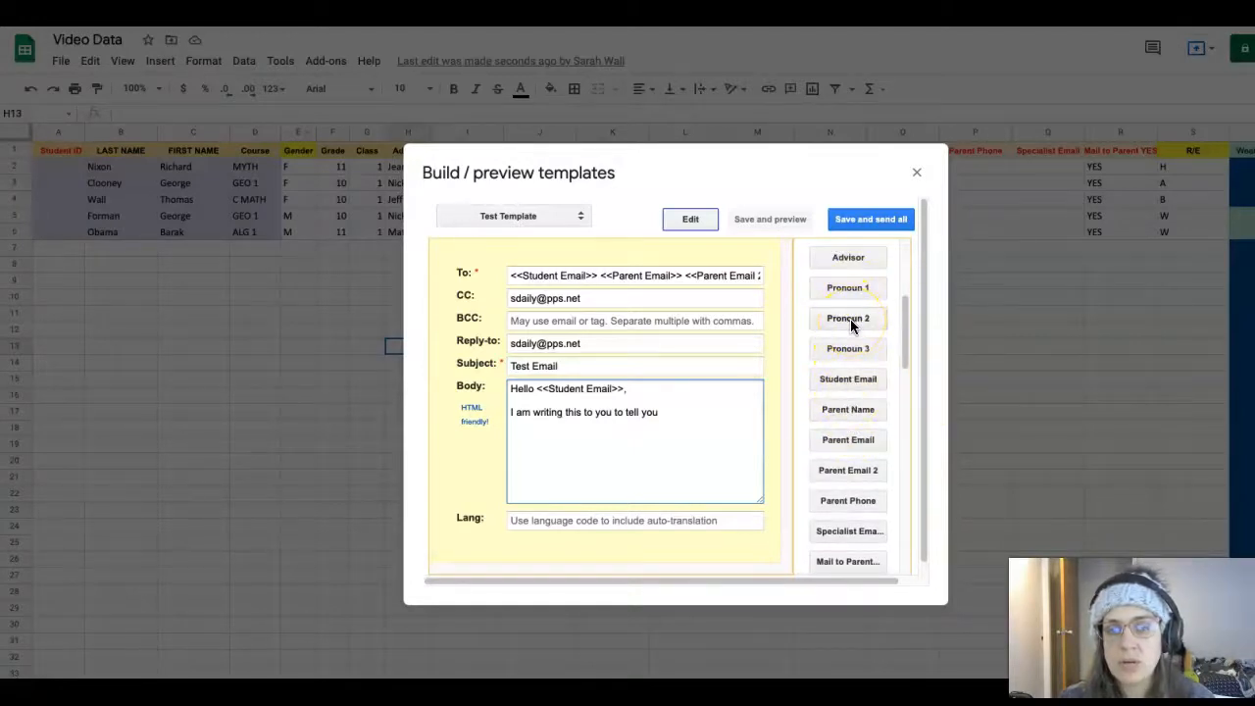
left_click(845, 318)
left_click_drag(710, 411, 664, 412)
key("BackSpace")
left_click(739, 412)
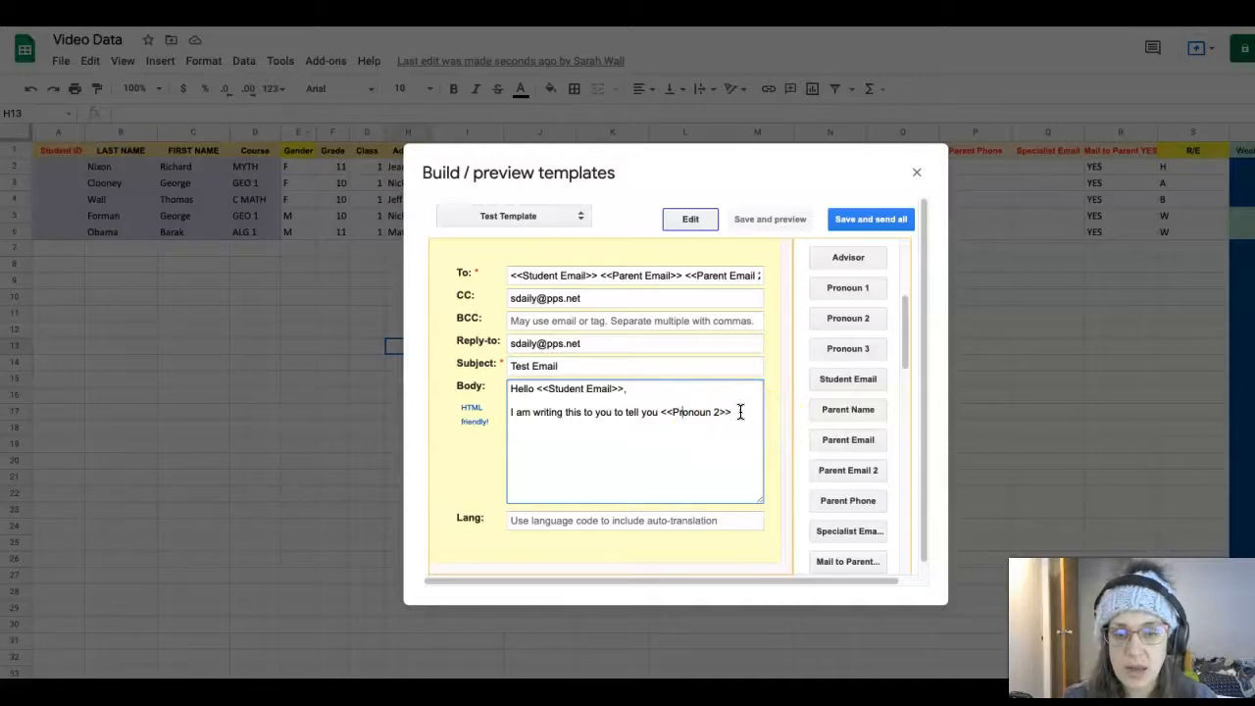
key("BackSpace")
key("BackSpace")
key("BackSpace")
key("BackSpace")
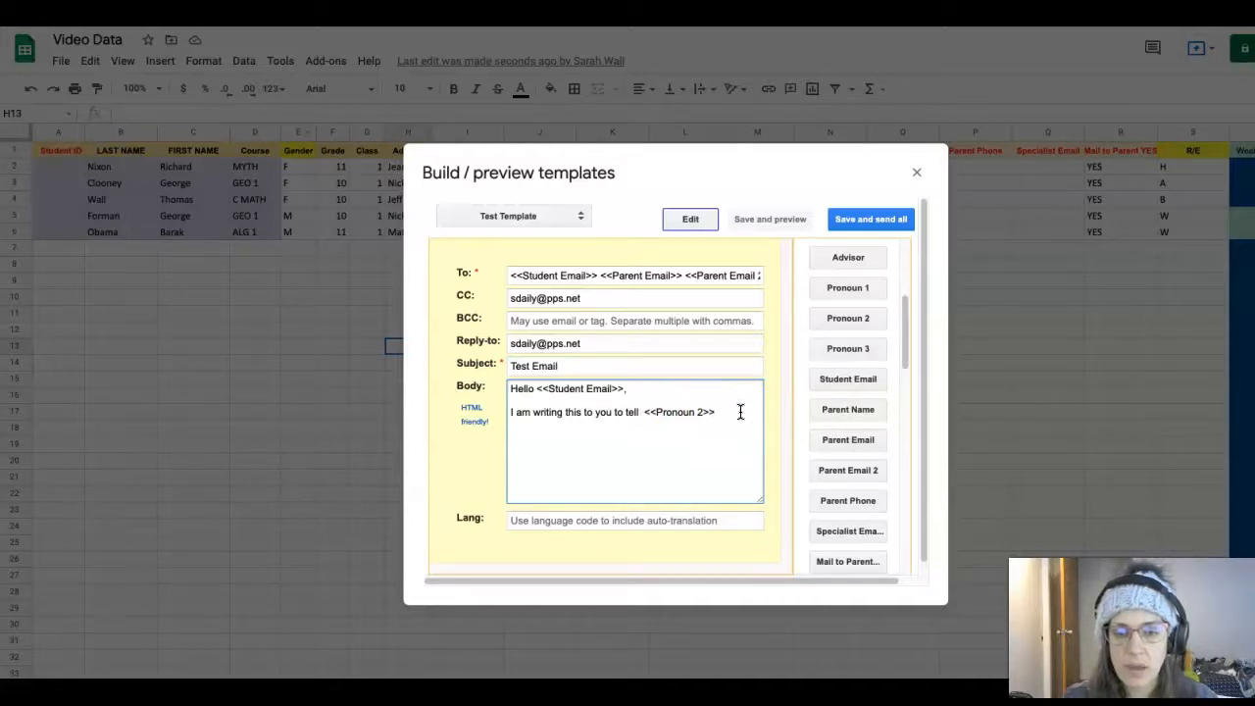
left_click(716, 410)
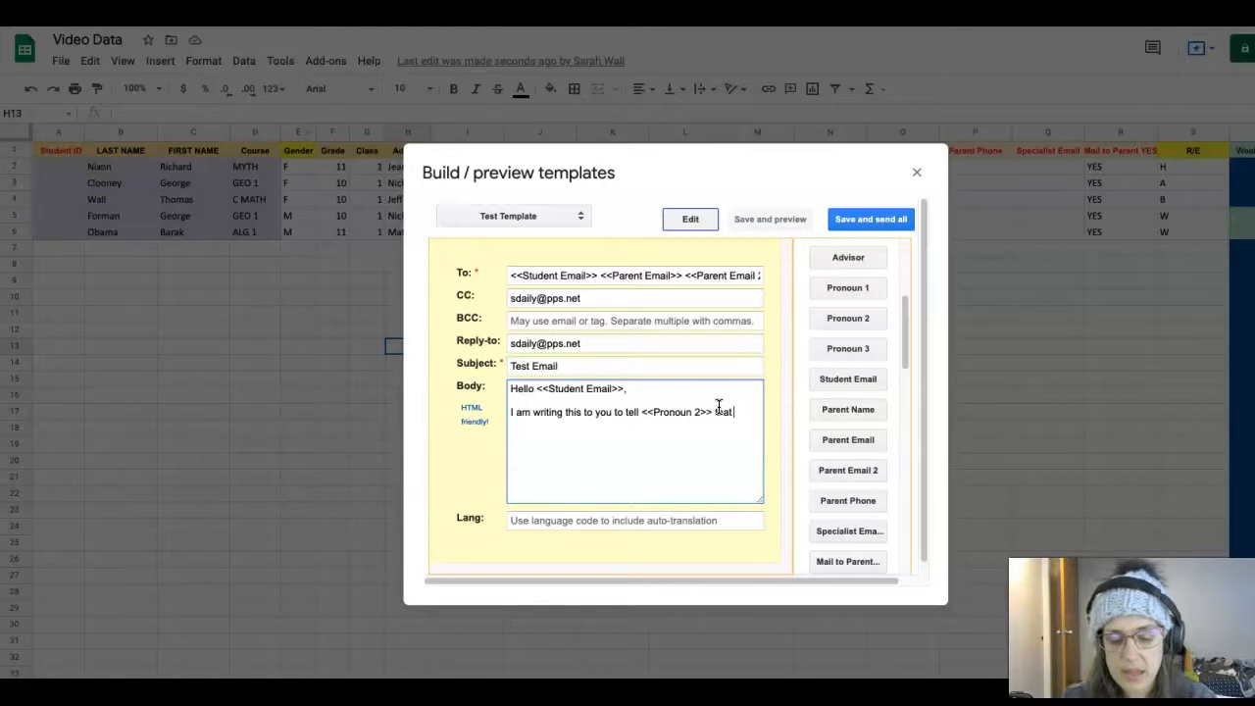
left_click(851, 320)
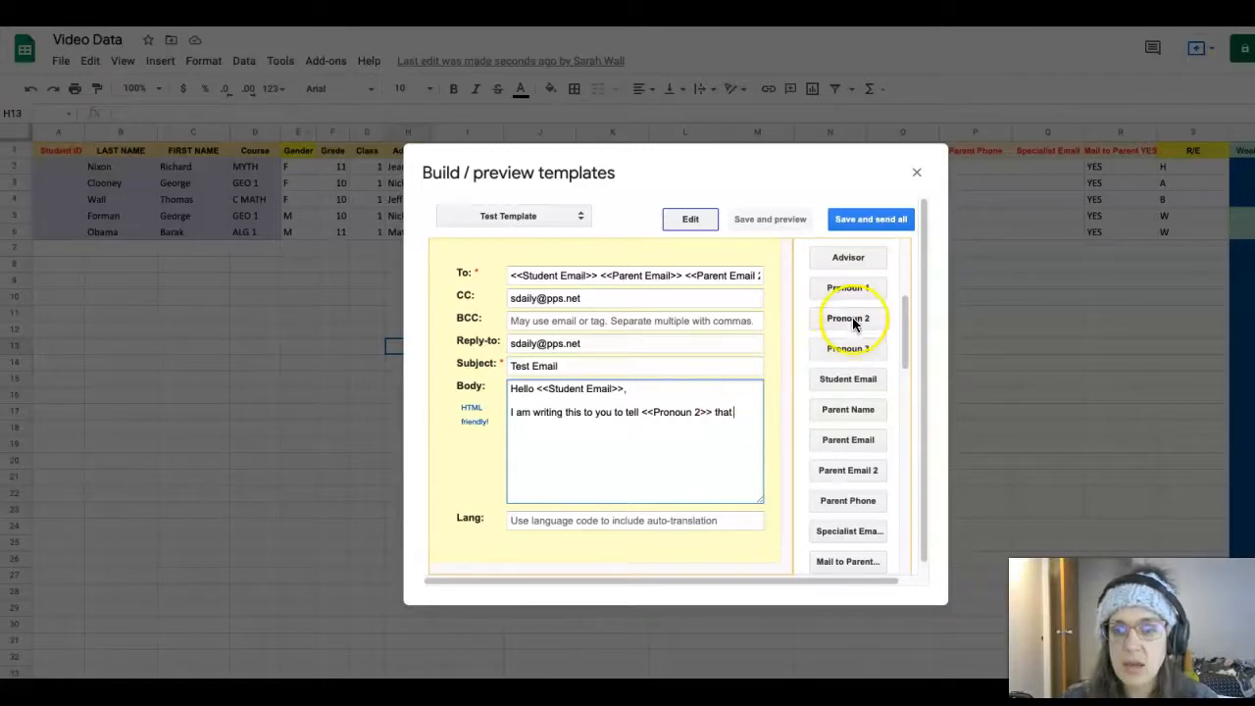
left_click(849, 319)
left_click_drag(563, 423, 510, 423)
key("BackSpace")
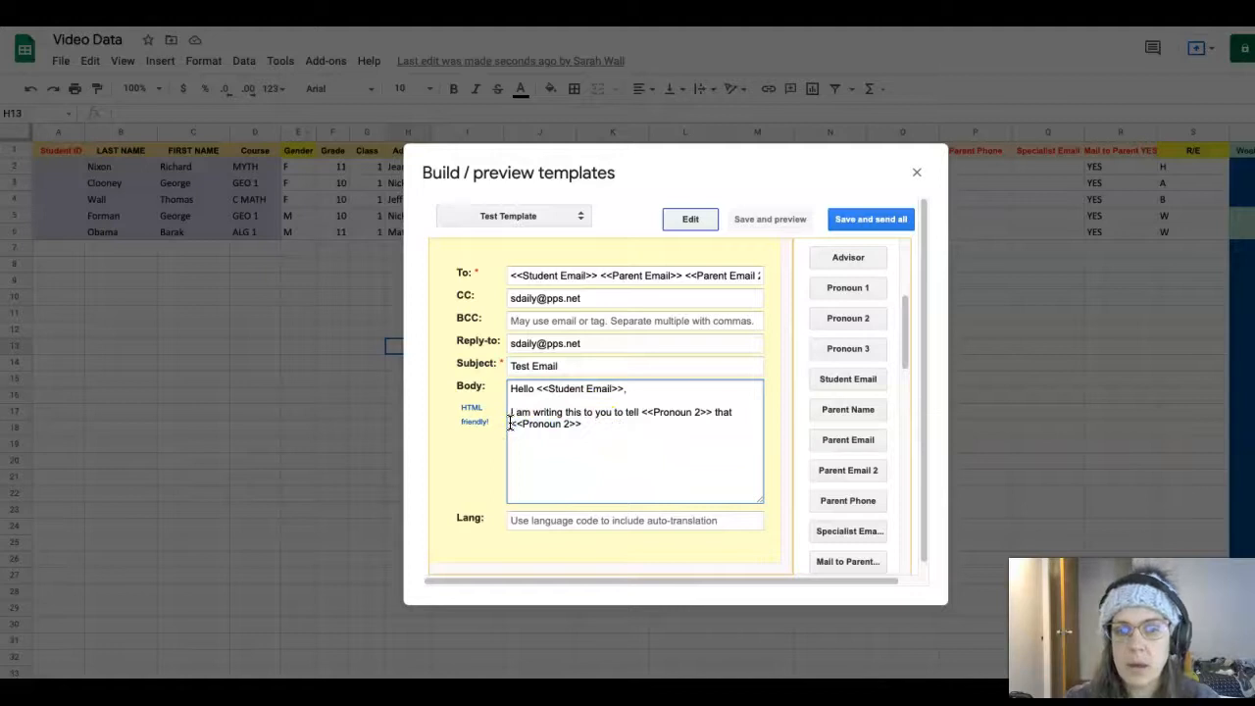
left_click(604, 424)
Continue the sentence with 'prog…', the <<Week 4 Percent>> tag, and '% and'
type("progress is")
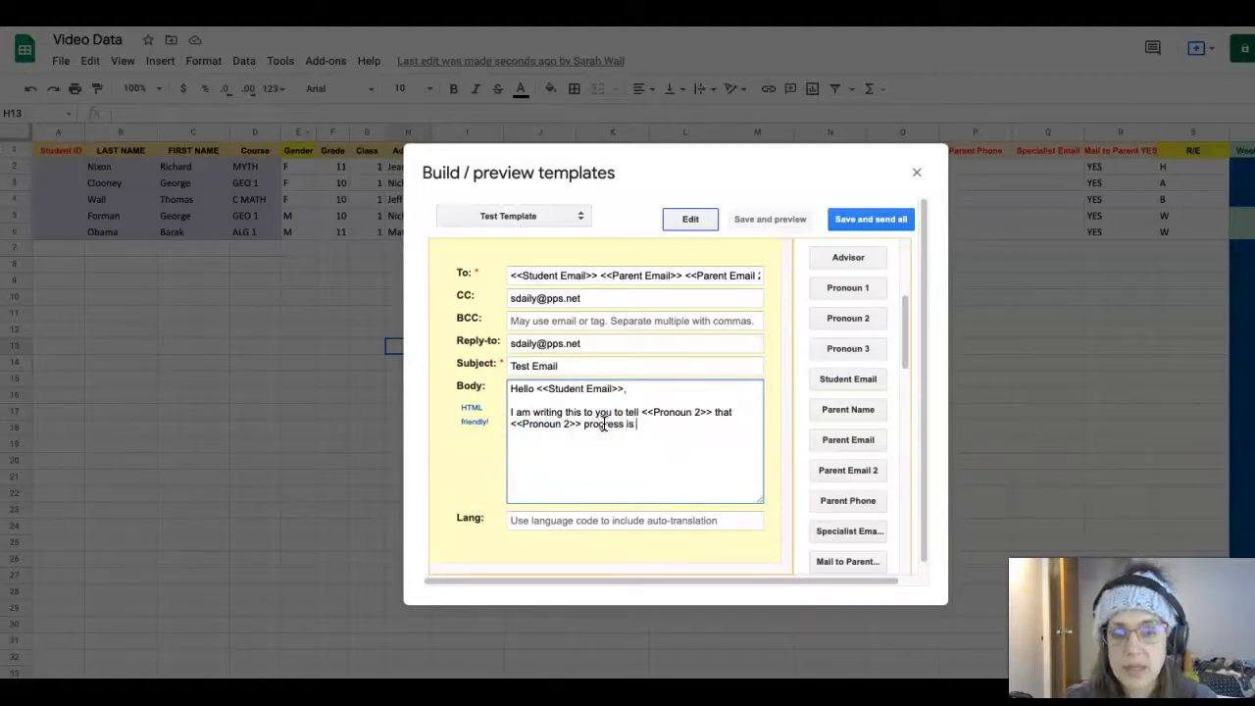
scroll(843, 515, "down", 10)
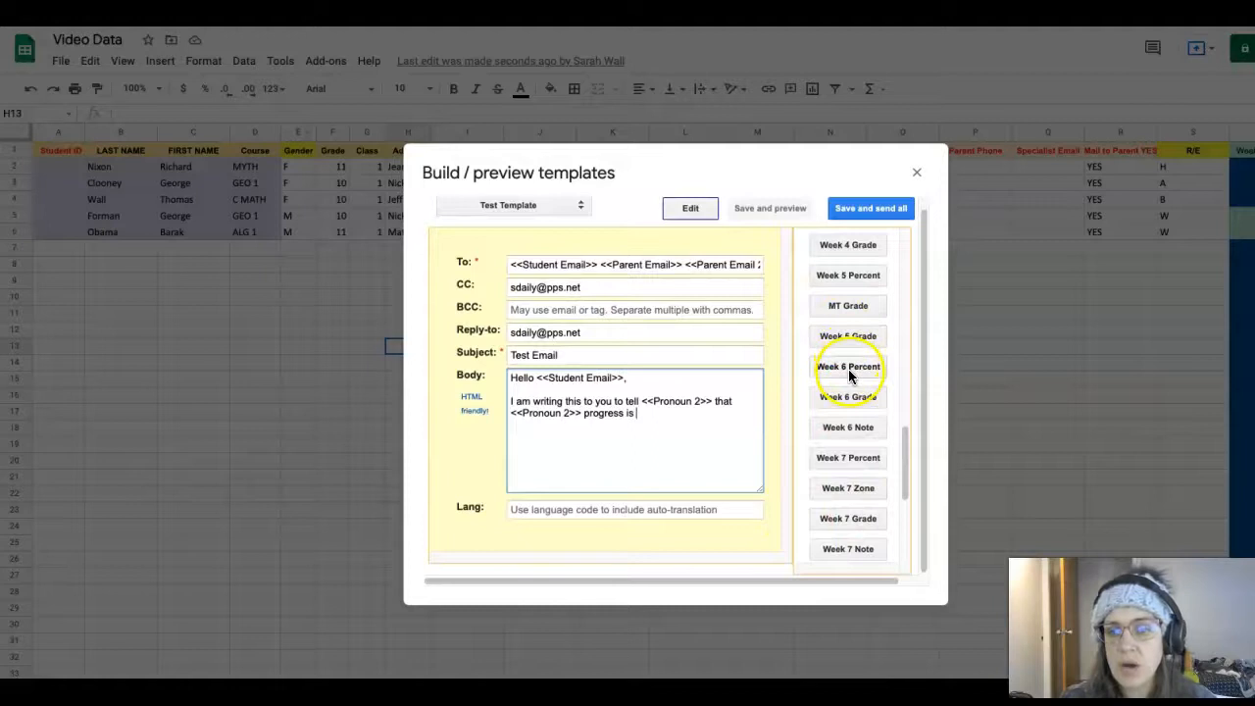
scroll(849, 365, "up", 3)
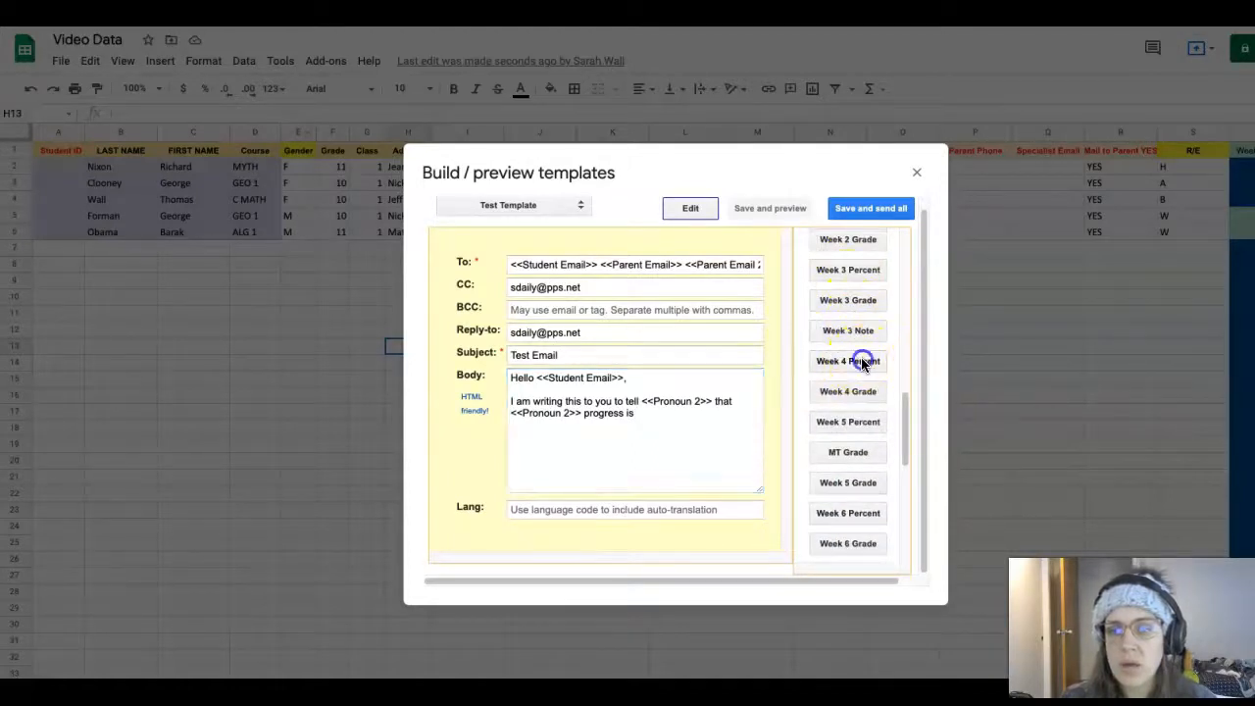
left_click(848, 361)
left_click_drag(712, 413, 642, 413)
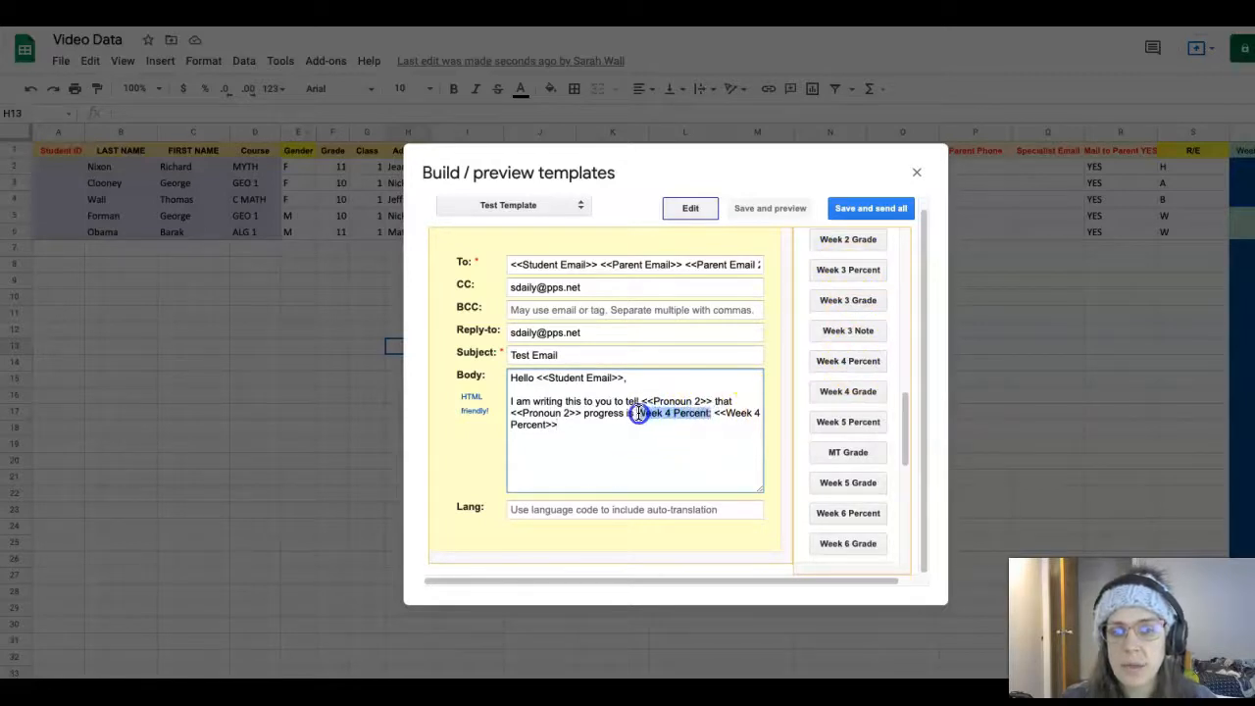
key("BackSpace")
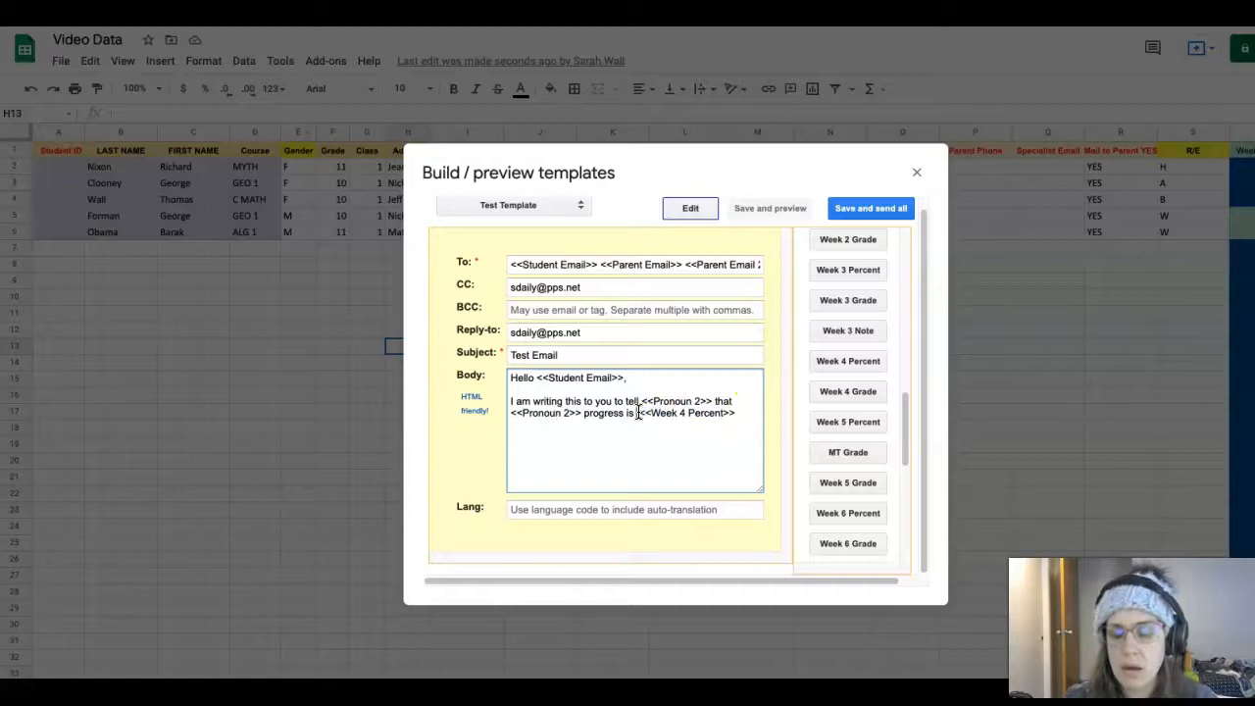
left_click(728, 415)
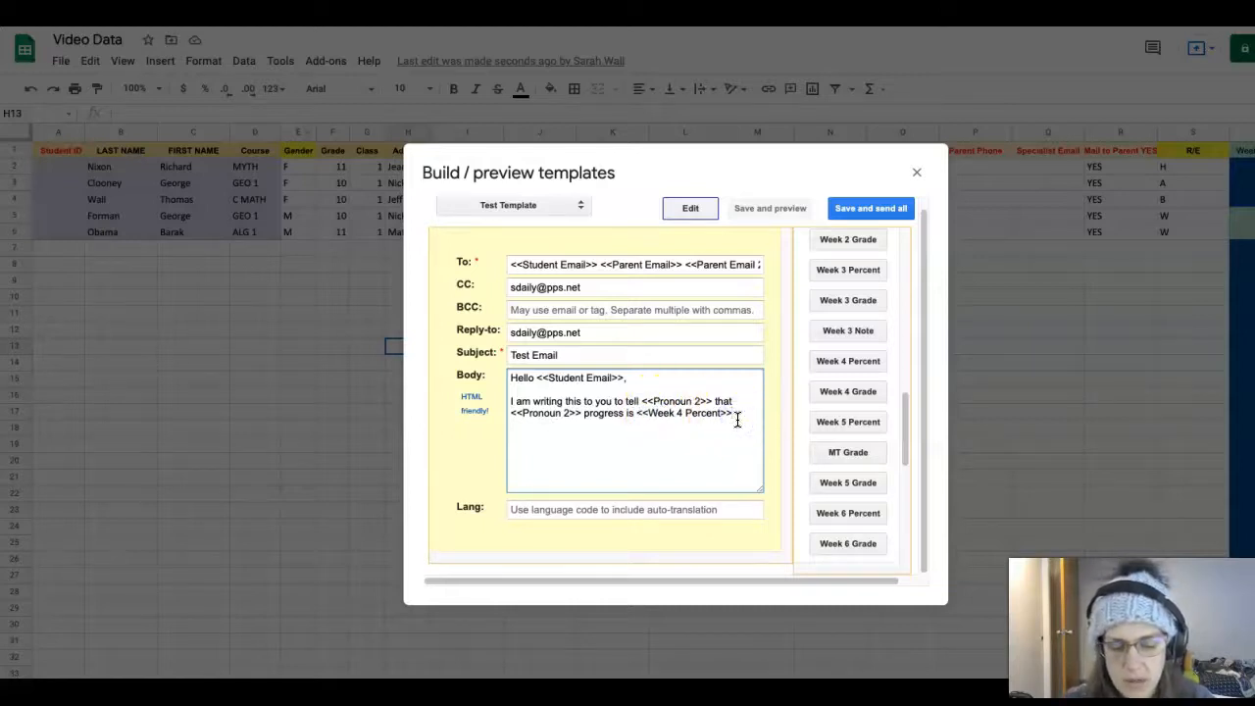
left_click(745, 418)
type("%")
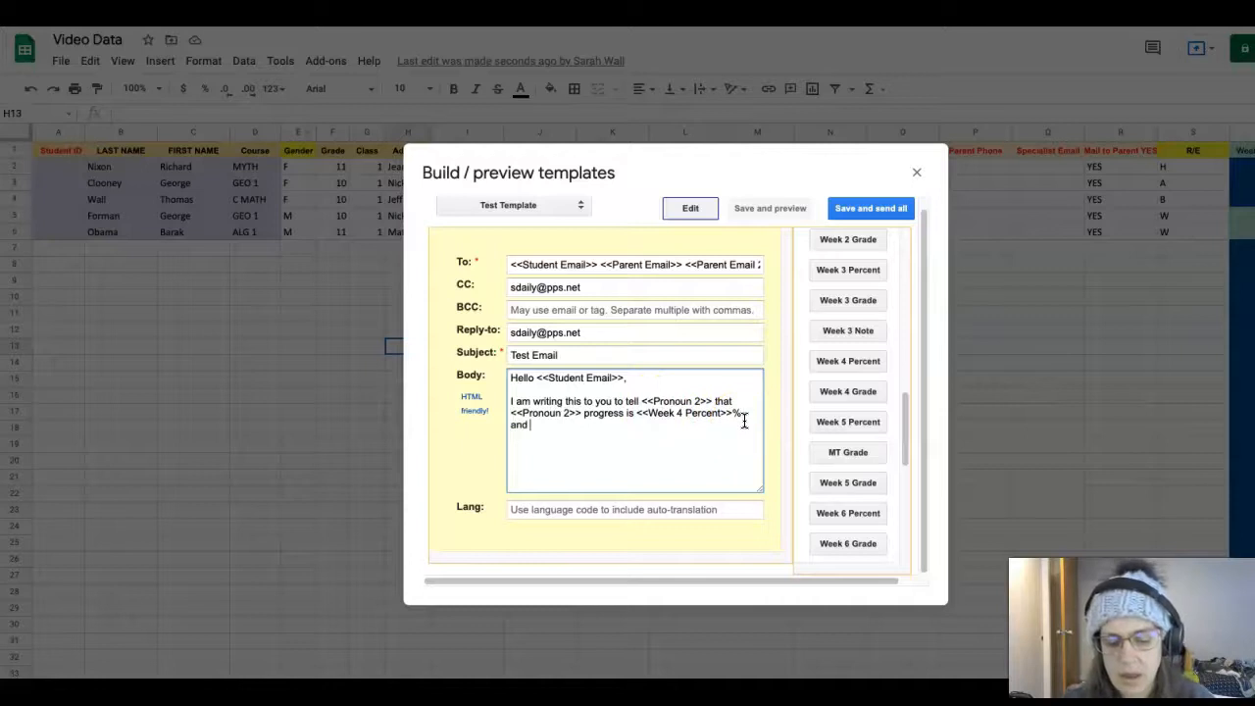
type(" and")
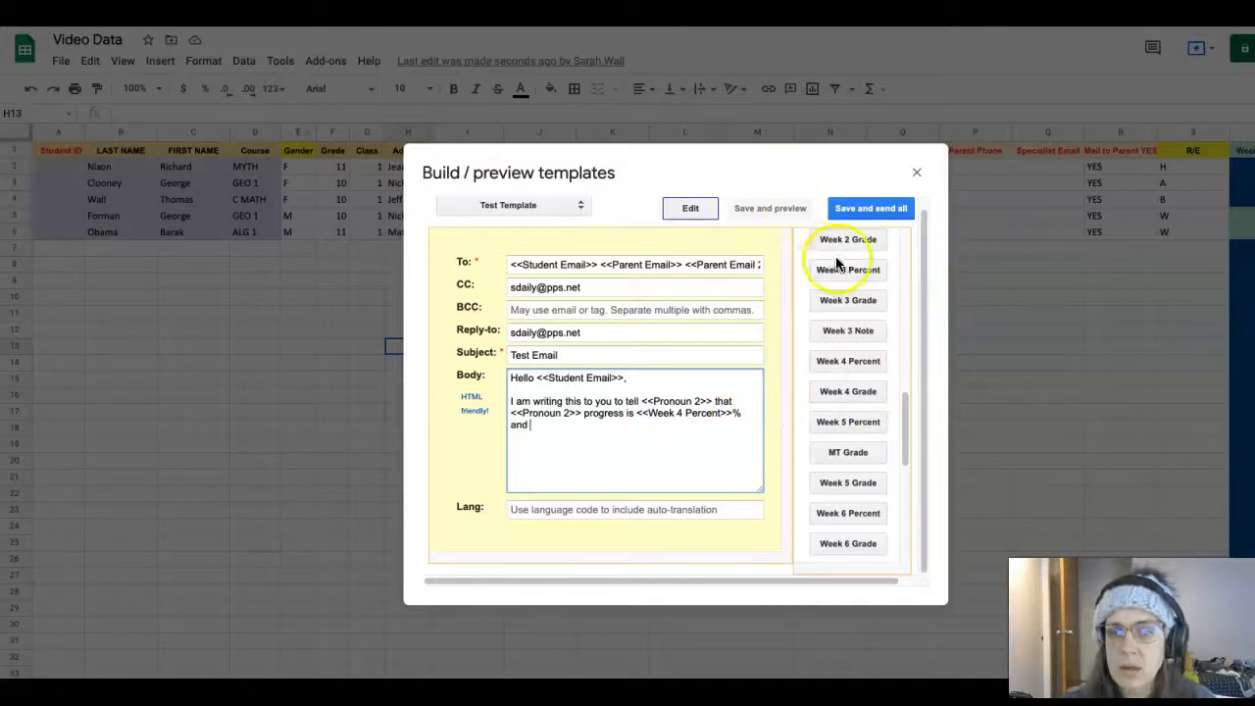
Copy the <<Pronoun 2>> tag and paste it after "and" in the body
scroll(850, 277, "up", 10)
scroll(850, 276, "up", 1)
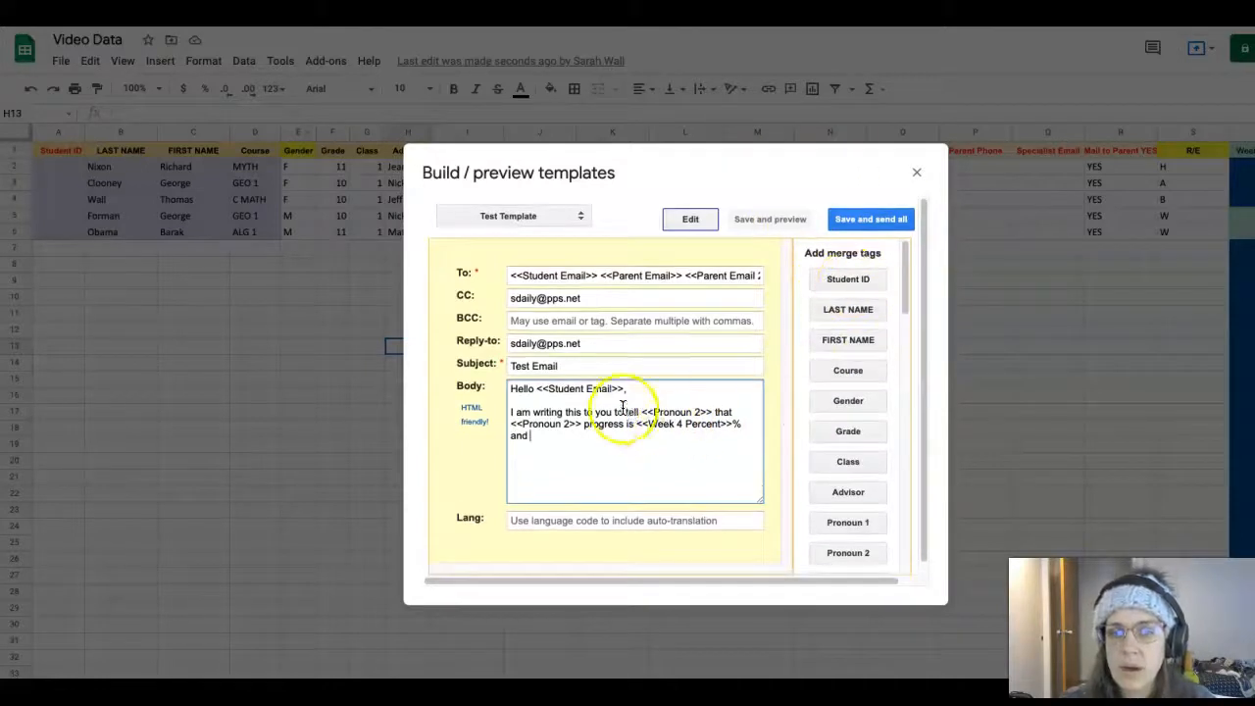
left_click_drag(642, 412, 698, 419)
key("ctrl+c")
left_click(566, 440)
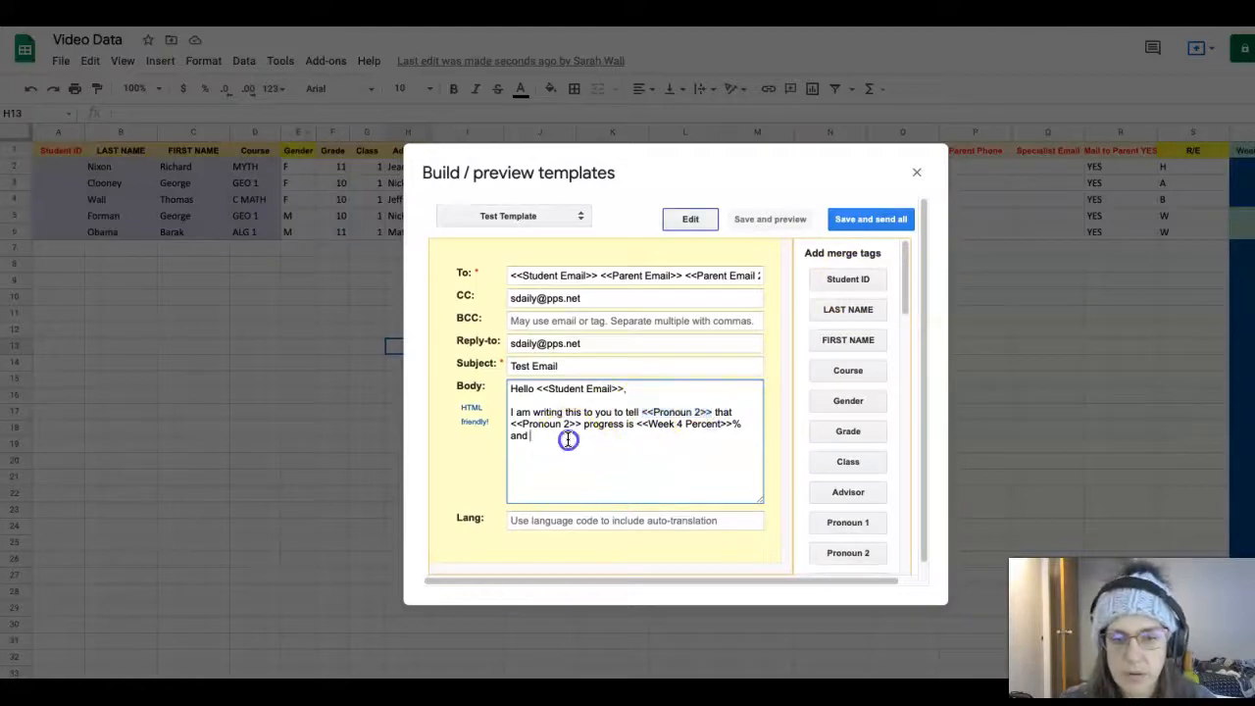
key("ctrl+v")
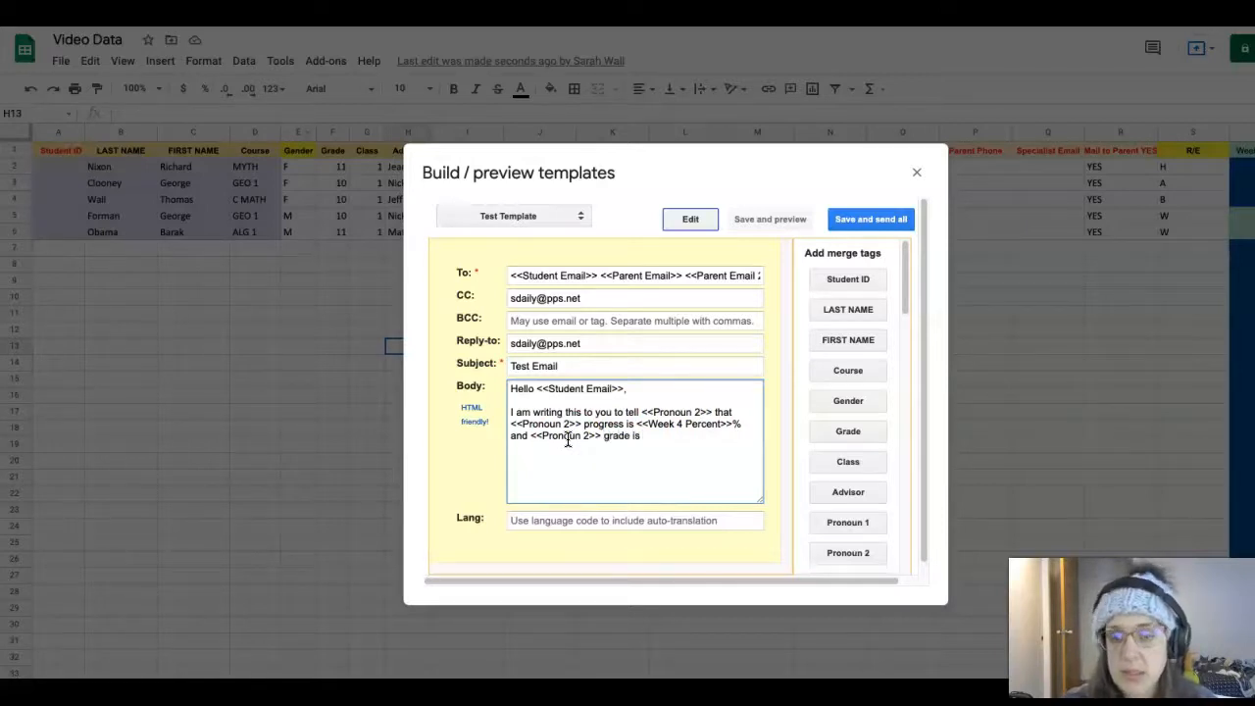
Insert the <<Week 4 Grade>> merge tag, delete its extra "Week 4 Grade: " label, and go to the body's end
scroll(878, 460, "down", 5)
scroll(875, 469, "down", 3)
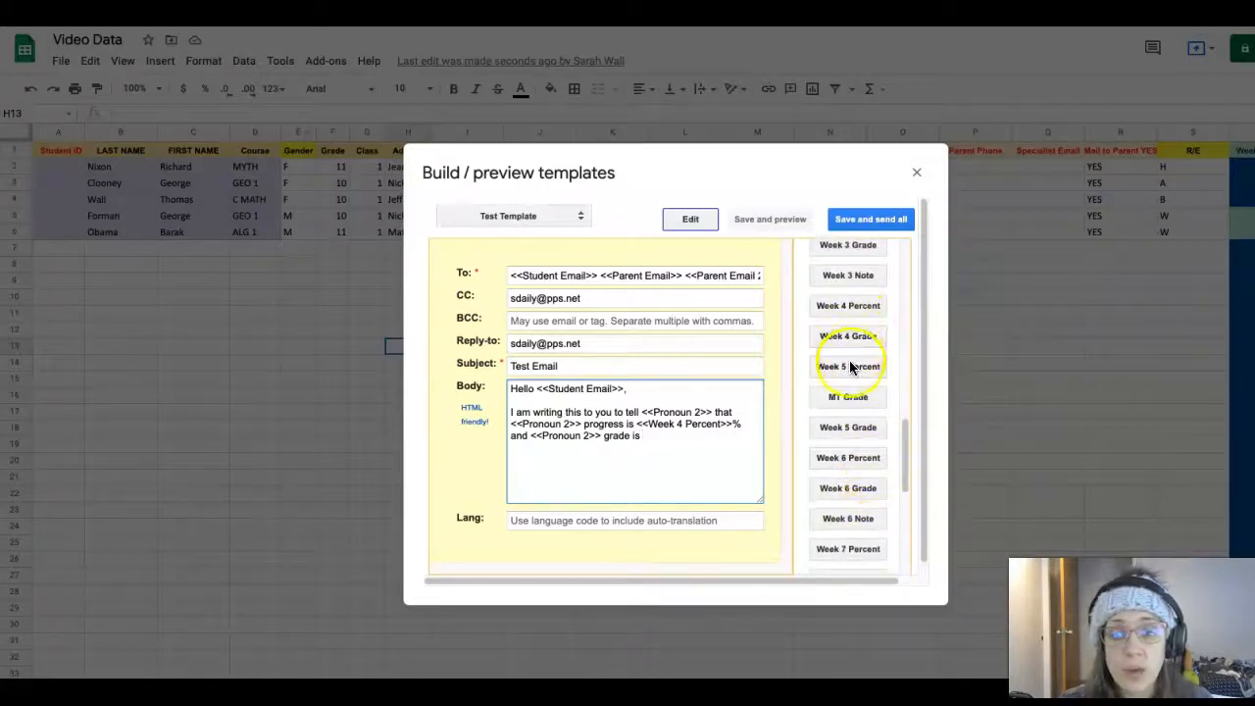
left_click(848, 336)
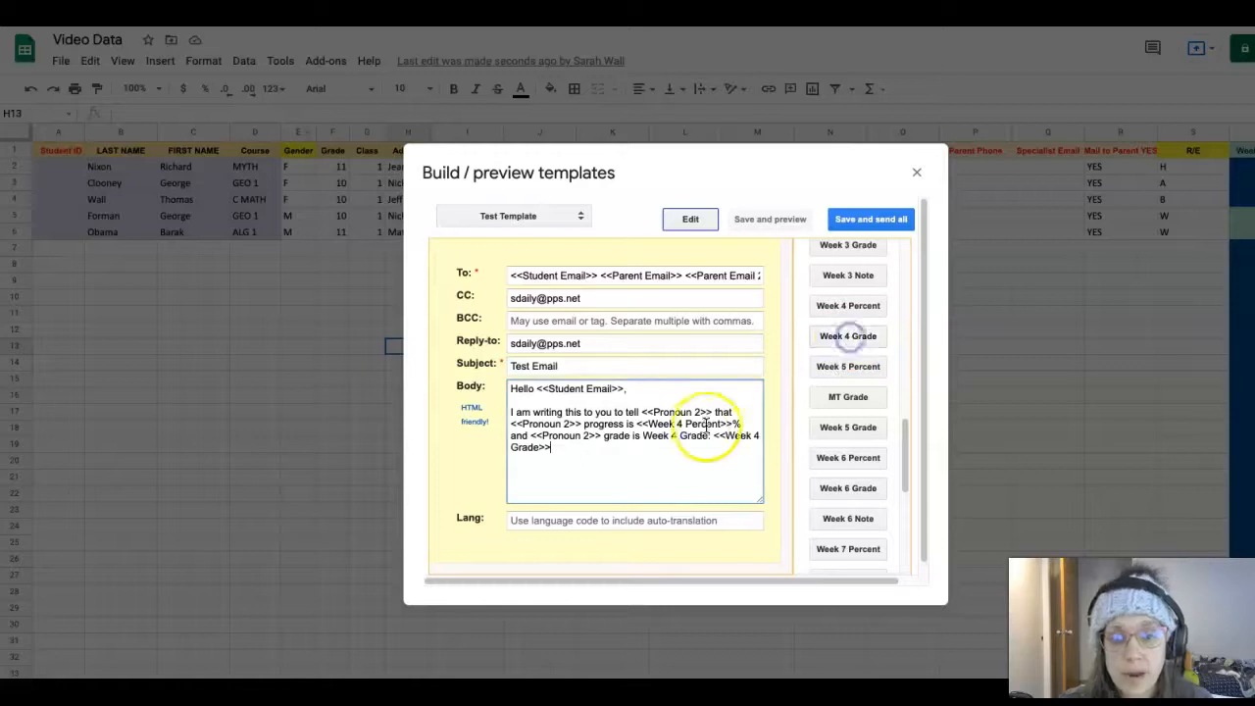
left_click(714, 436)
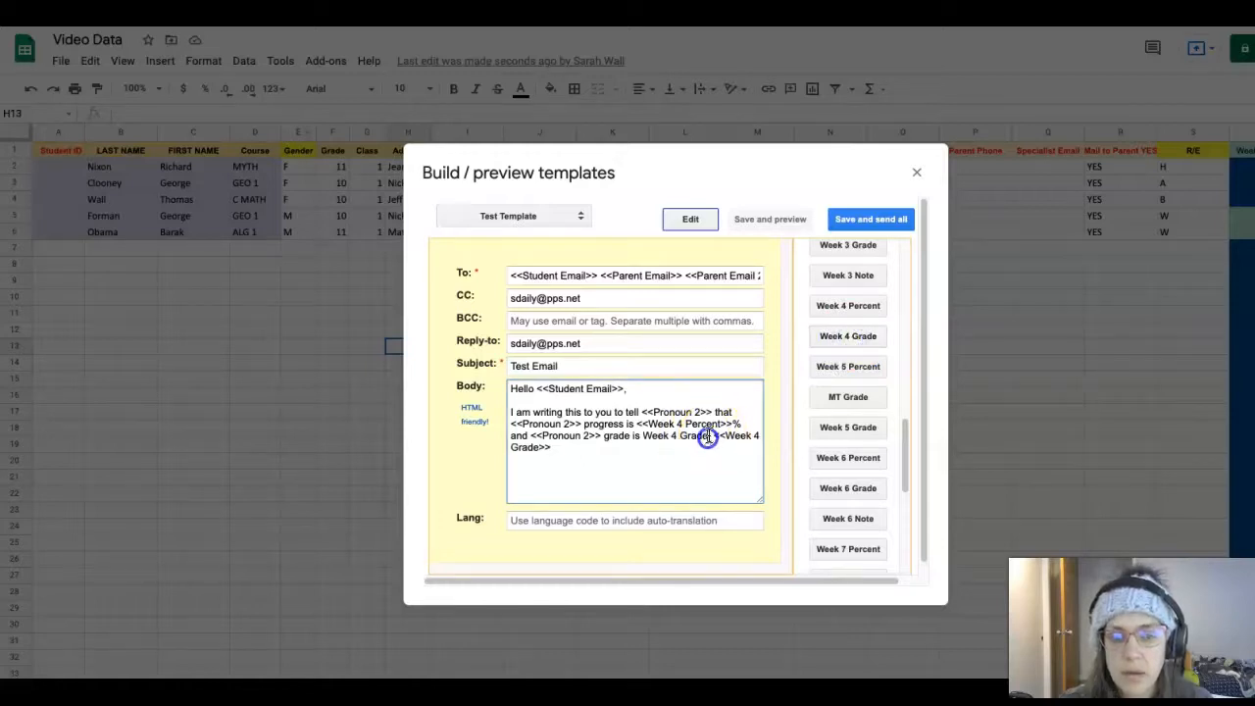
left_click_drag(714, 436, 657, 439)
key("BackSpace")
left_click(739, 438)
left_click(743, 448)
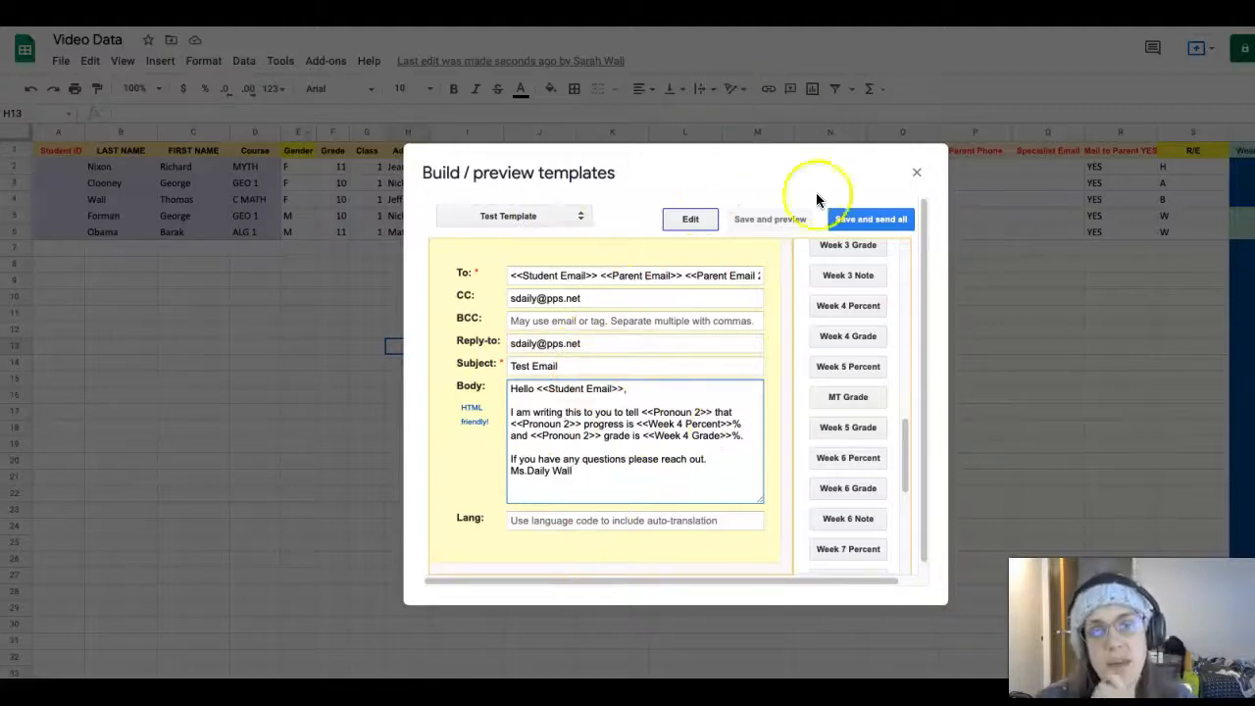
Save the Test Template and refresh the merged email preview
left_click(794, 219)
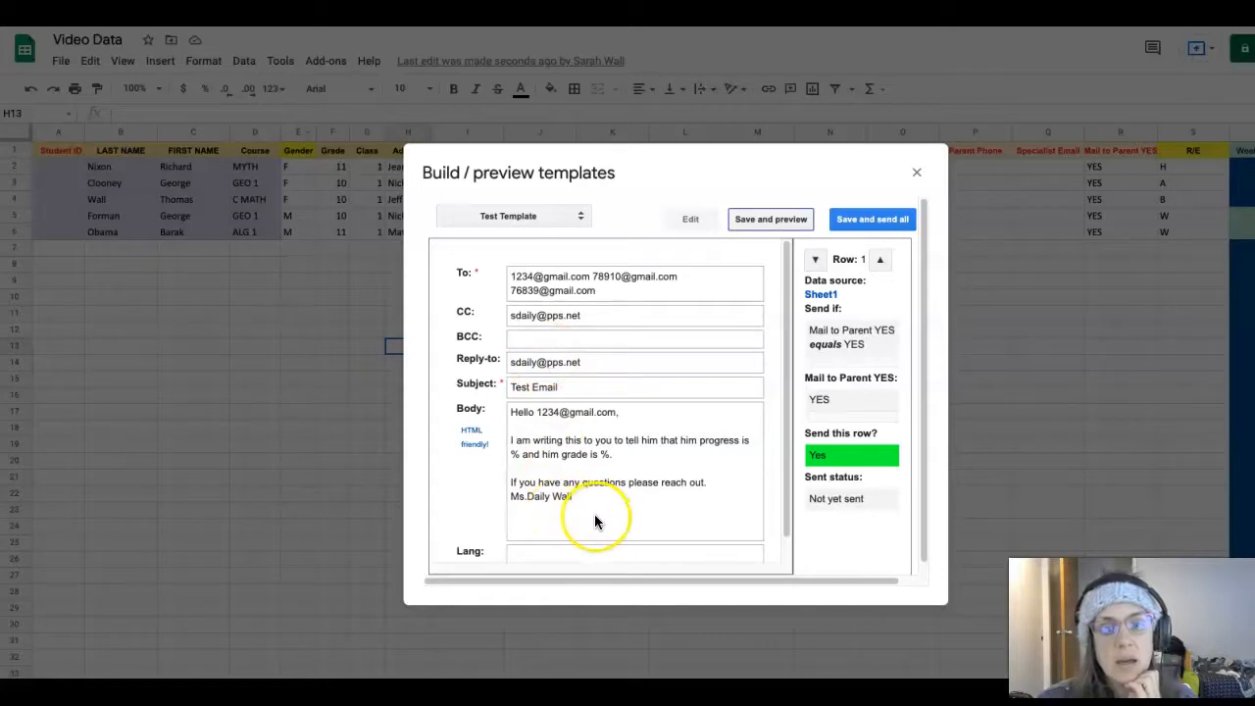
scroll(595, 515, "down", 1)
scroll(595, 520, "up", 1)
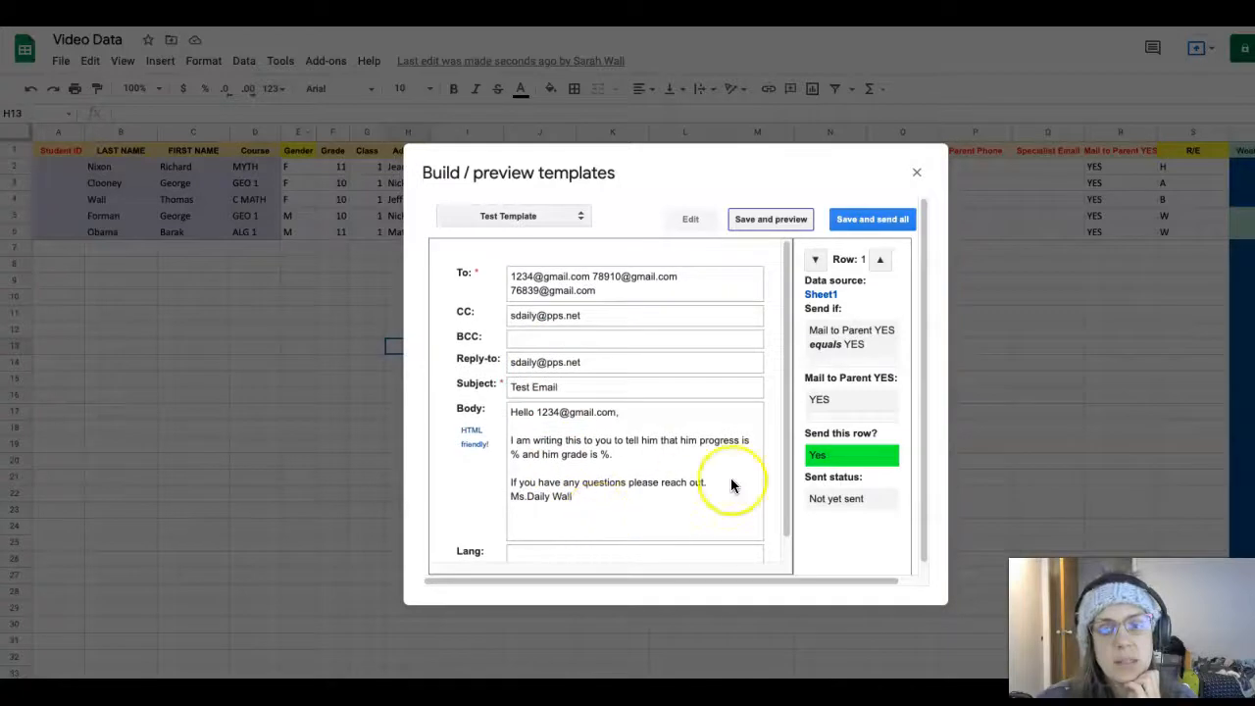
left_click(789, 221)
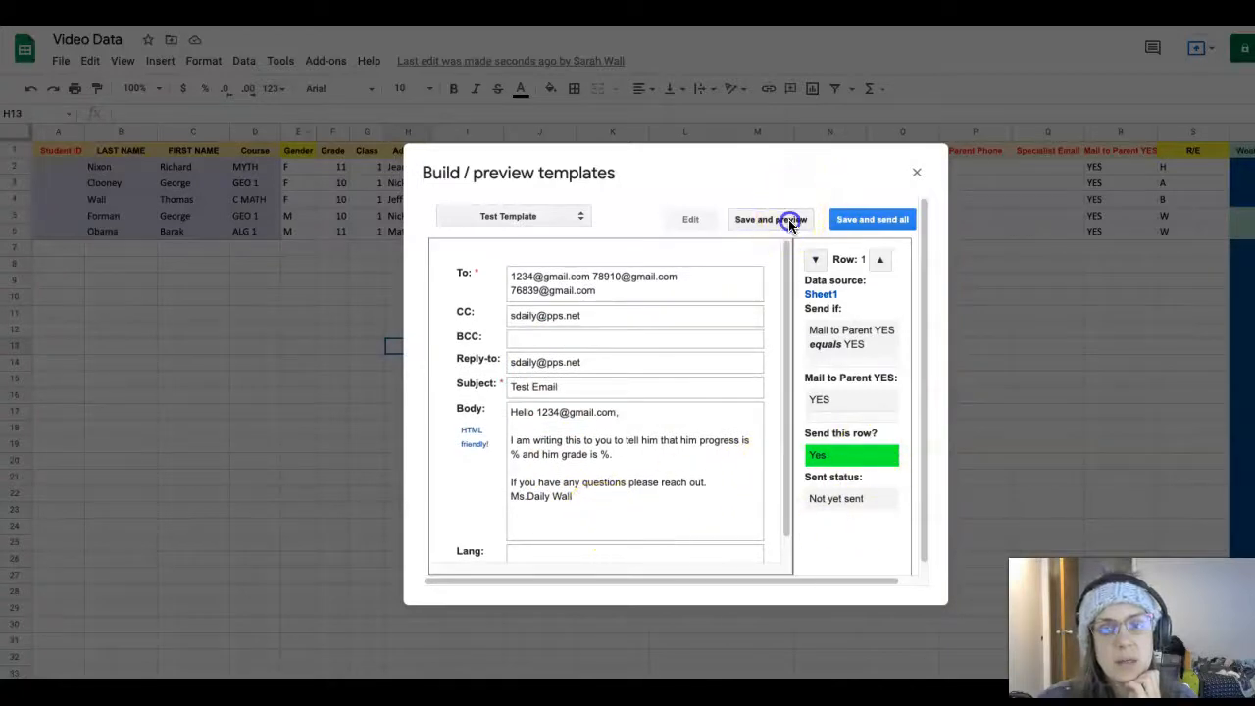
Step the preview through rows 2 and 3, back to row 1, then to row 2
left_click(882, 260)
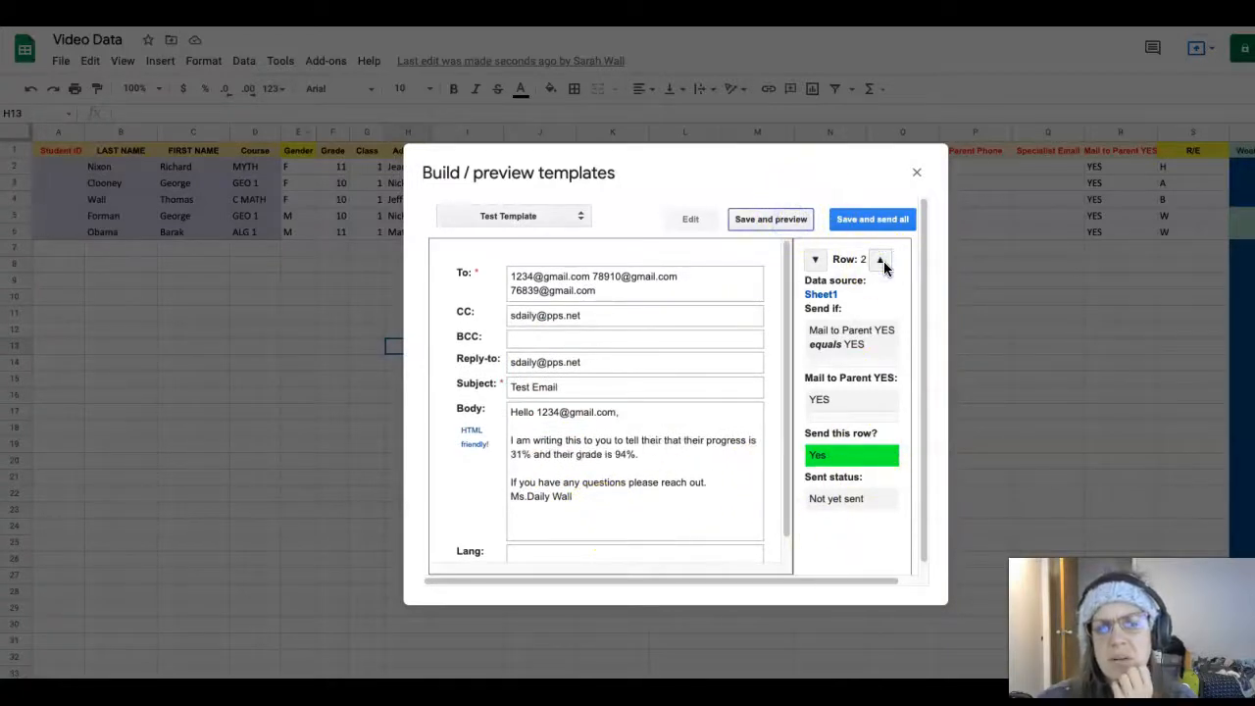
left_click(883, 263)
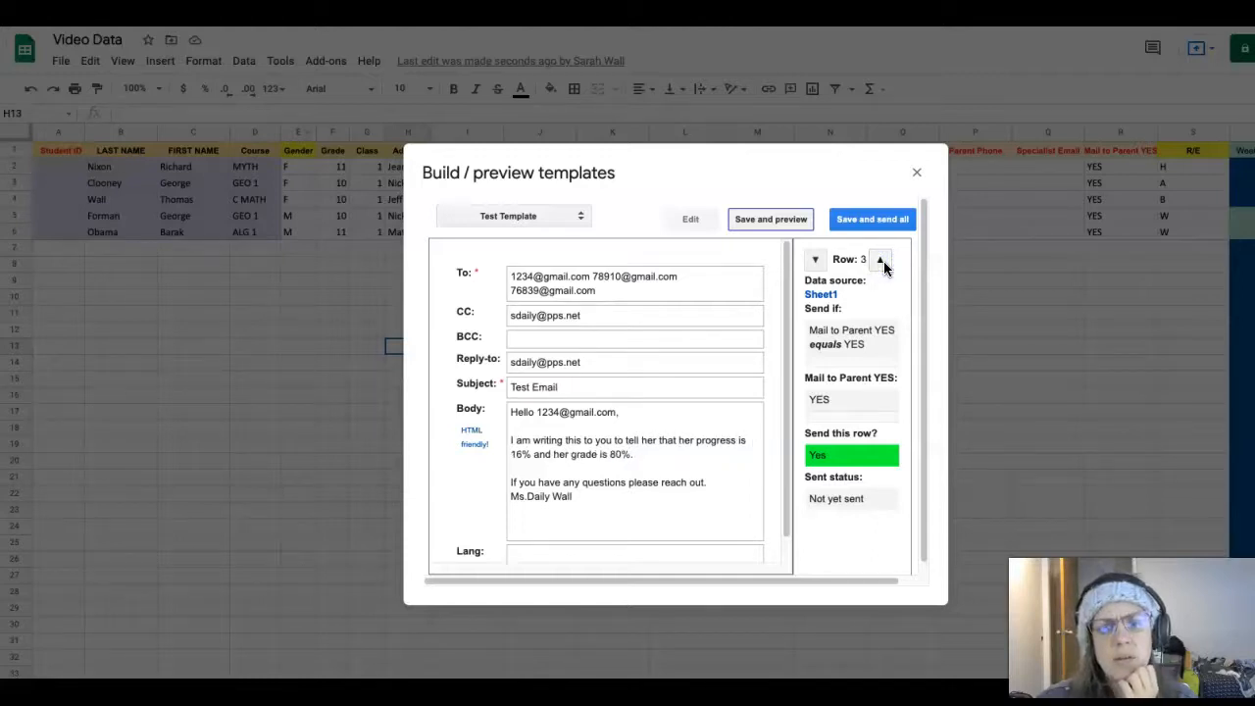
left_click(815, 261)
left_click(815, 260)
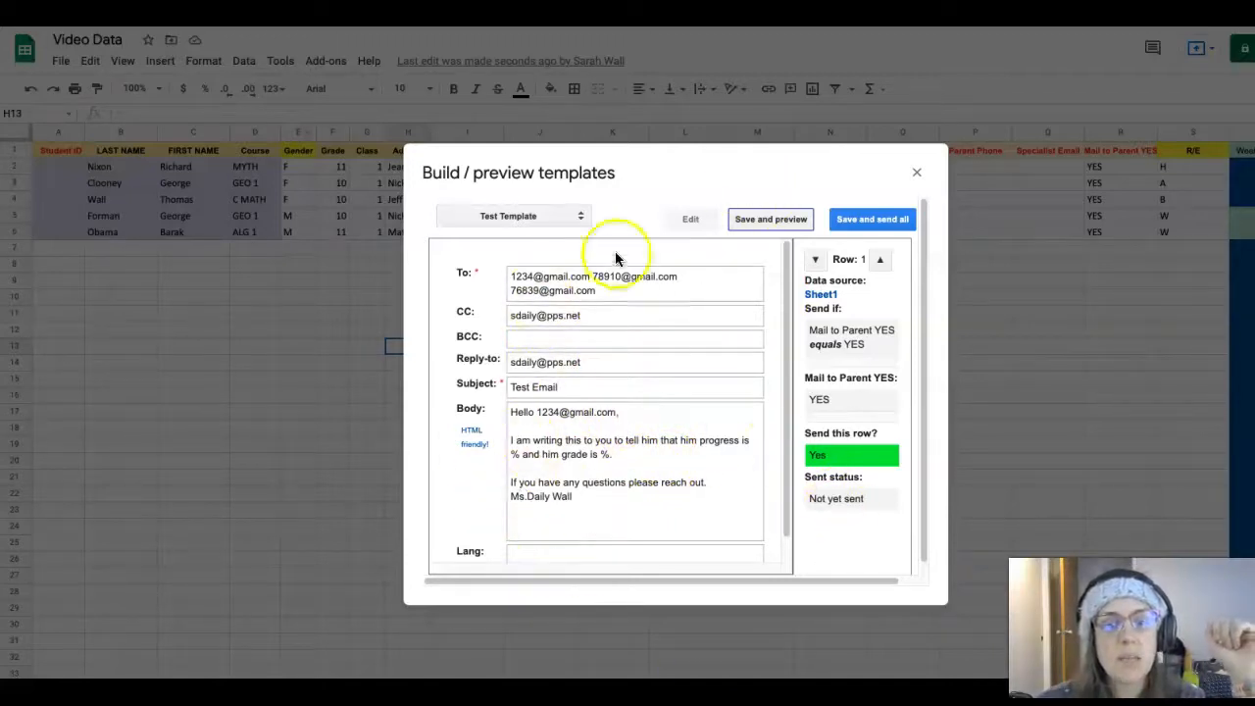
left_click(879, 260)
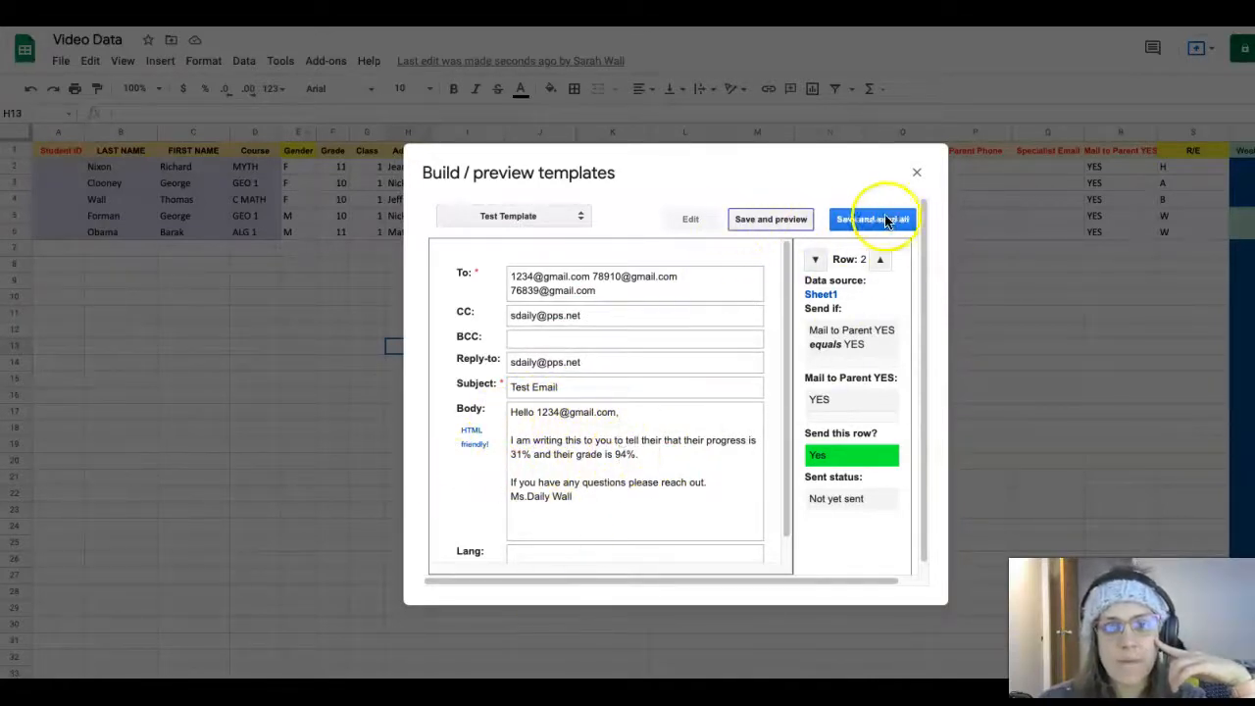
Replace 'Student Email' in the greeting tag with FIRST NAME, fix the typo, and save
left_click(689, 220)
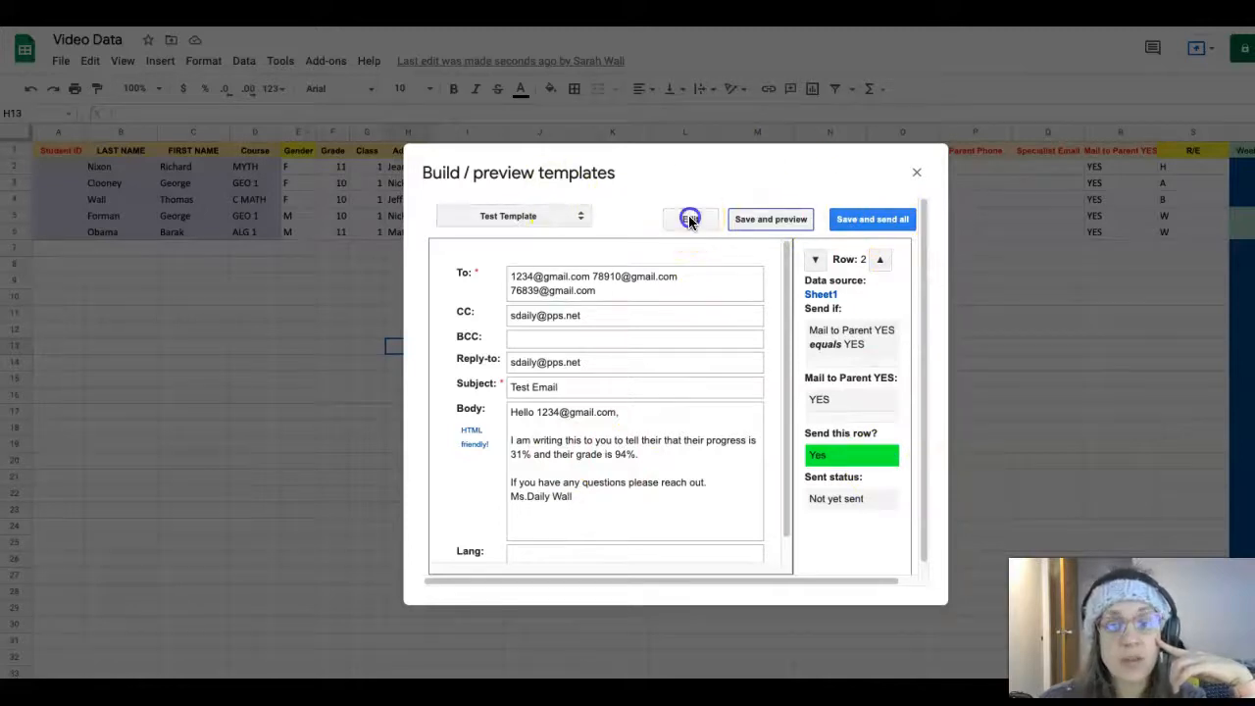
left_click(608, 388)
left_click_drag(608, 388, 555, 394)
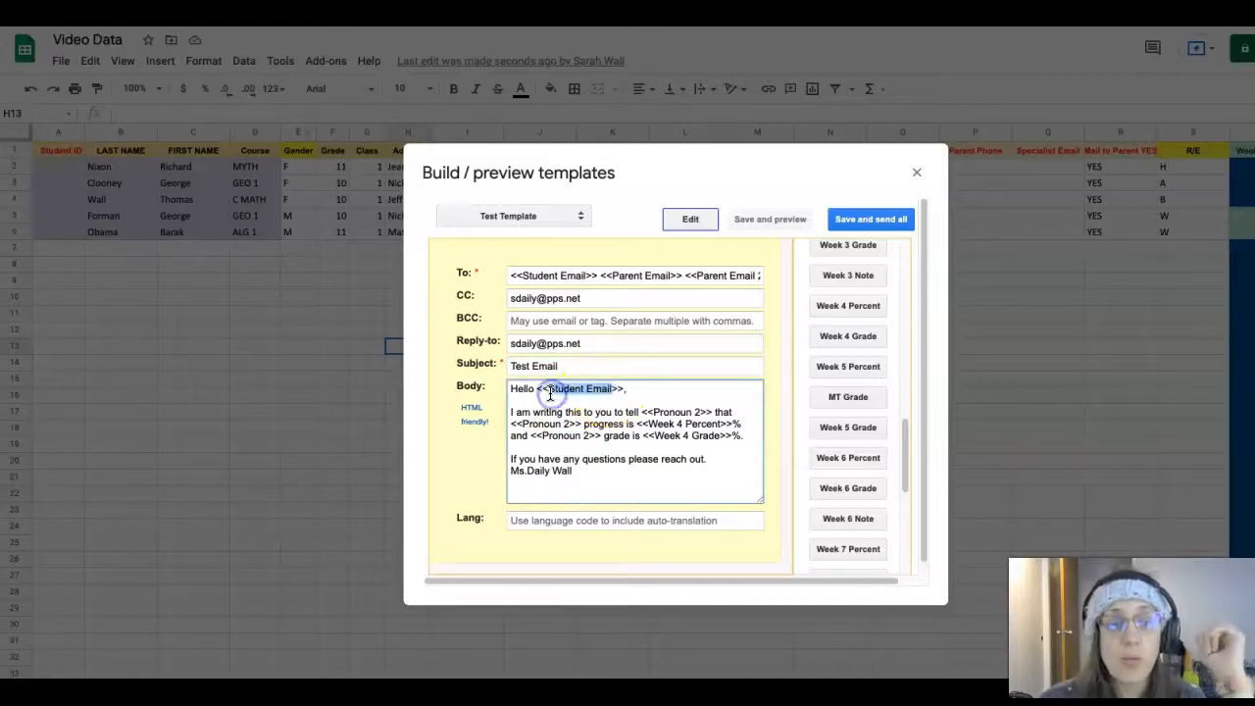
type("FIRST")
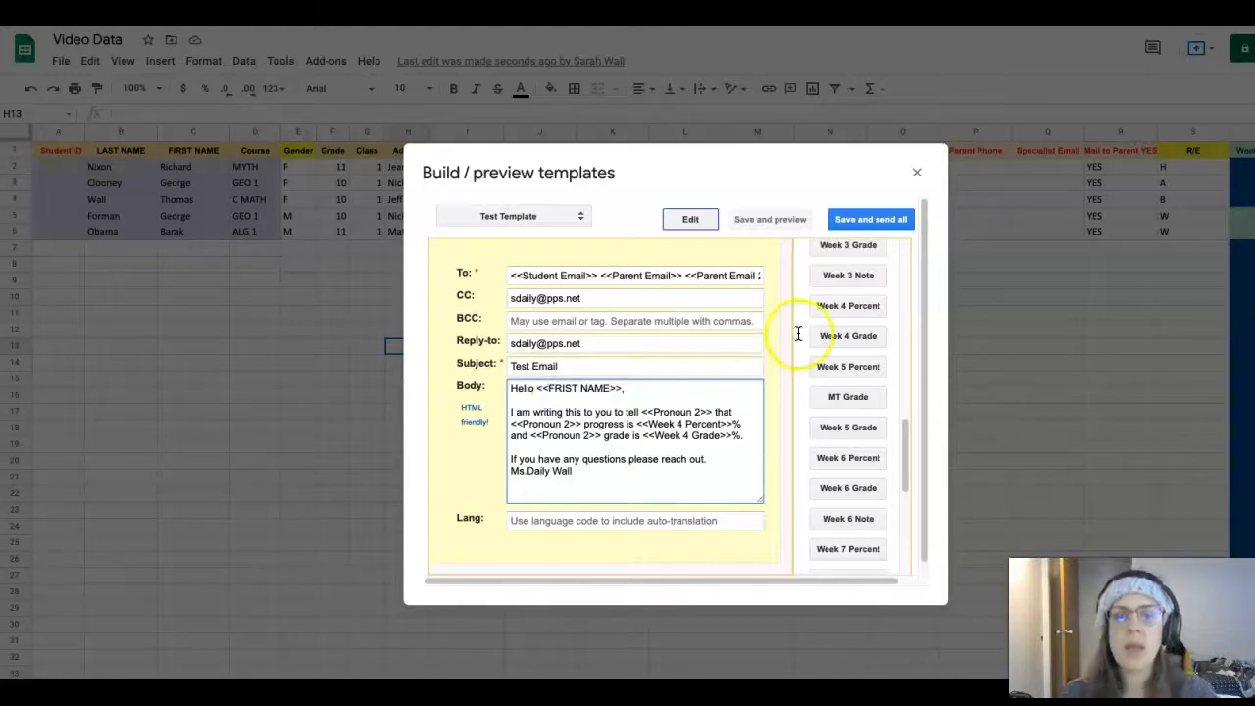
left_click(561, 393)
key("BackSpace")
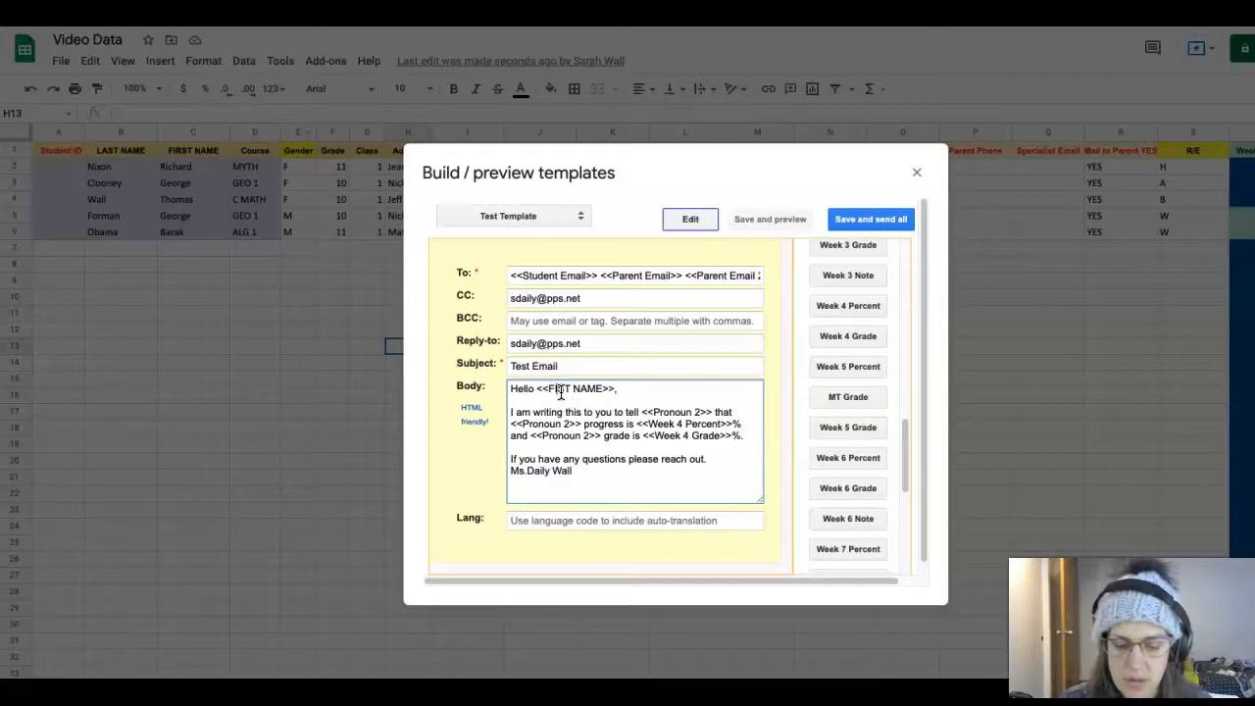
type("S")
left_click(740, 219)
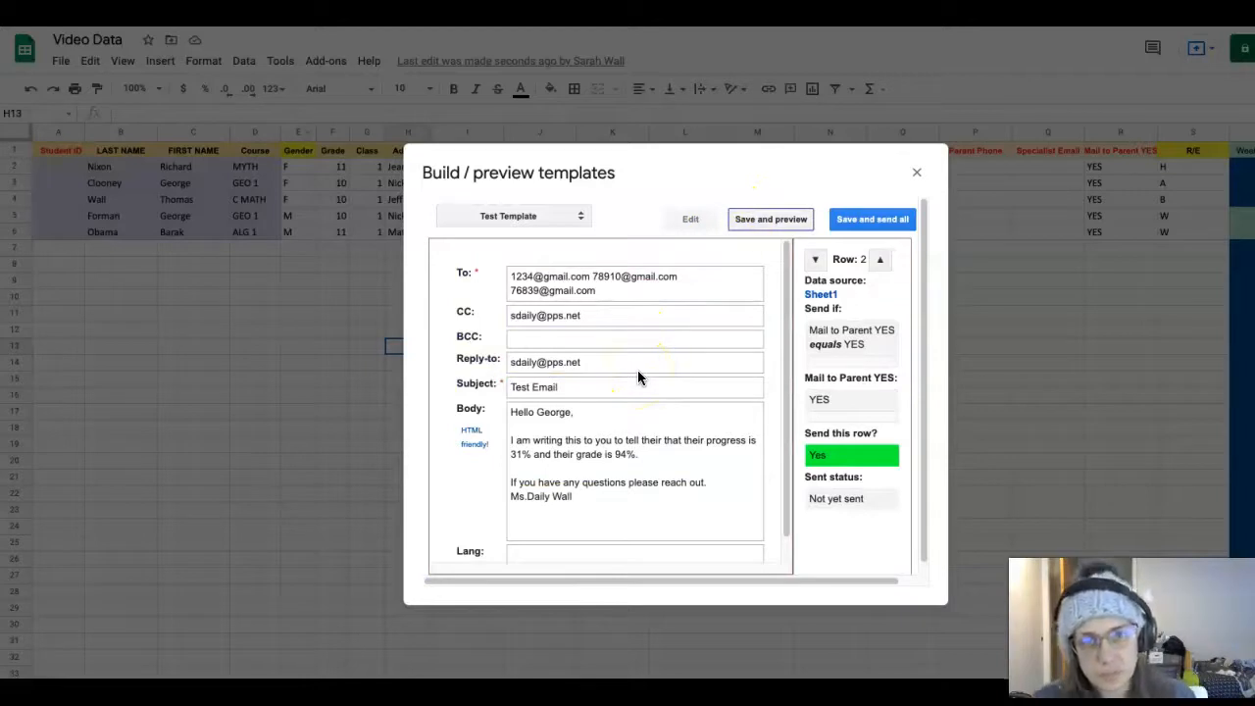
Step the preview through rows 1 to 5, checking each greeting uses the student's first name
left_click(877, 260)
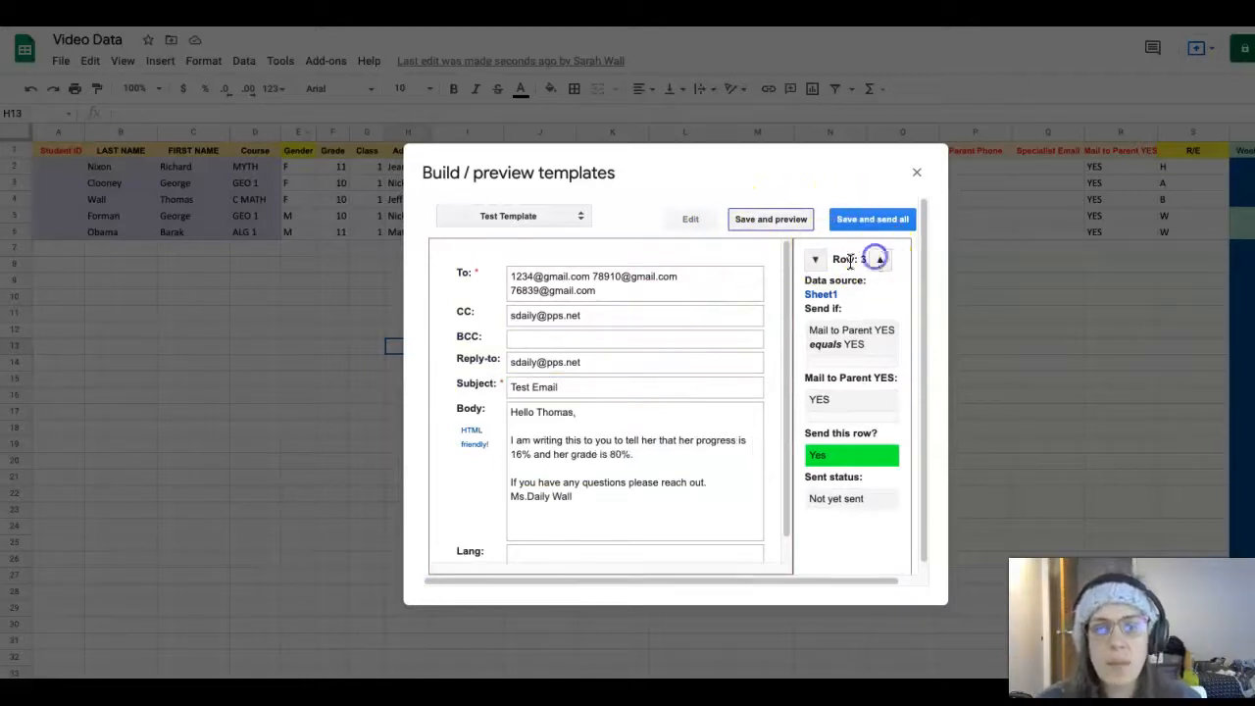
left_click(814, 259)
left_click(814, 259)
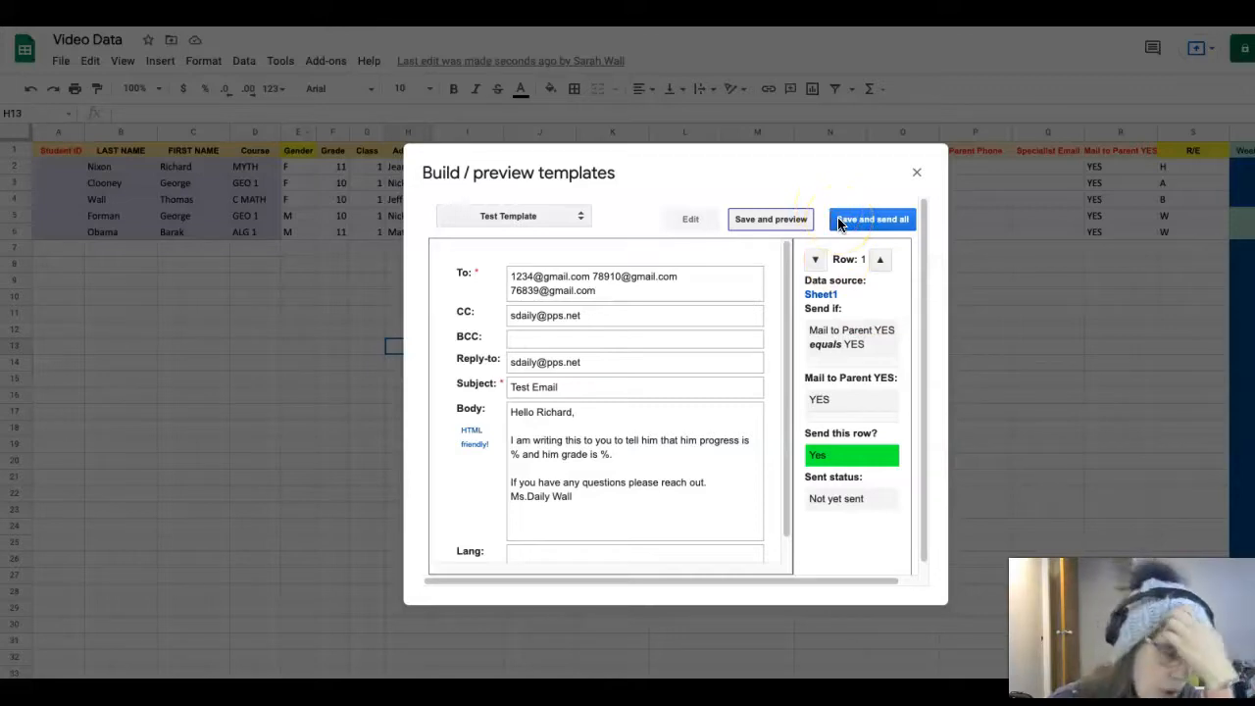
left_click(880, 261)
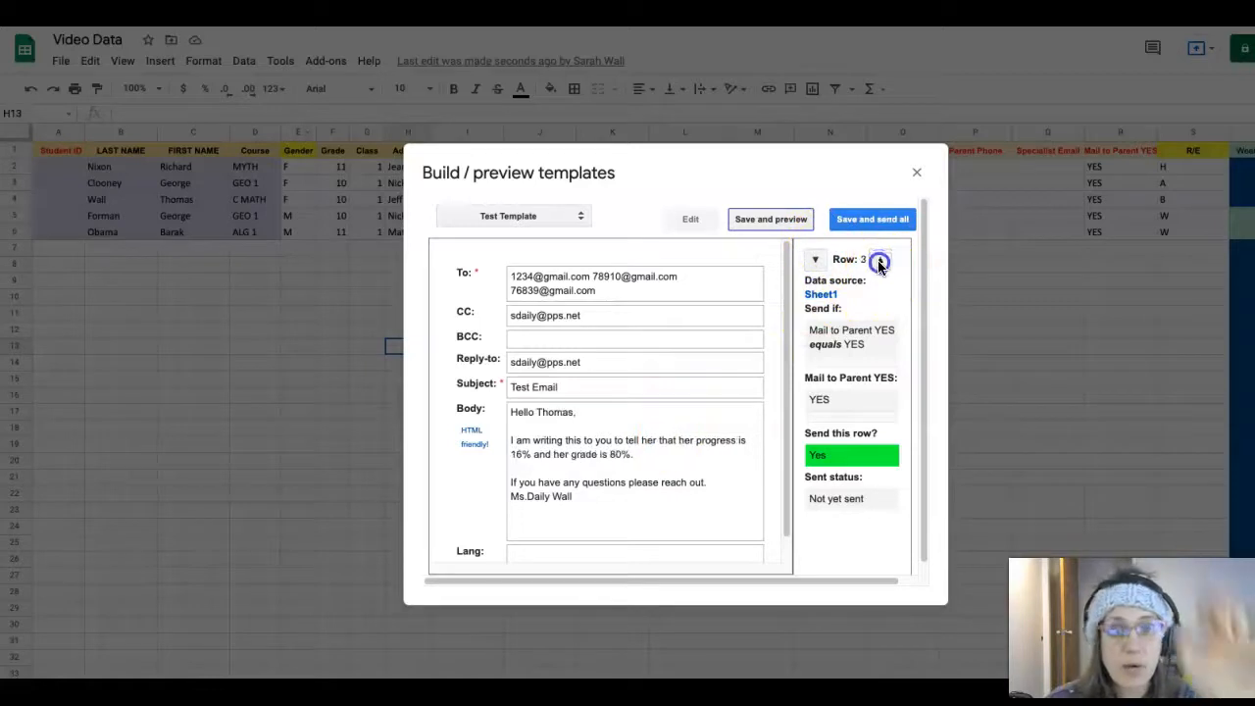
left_click(878, 260)
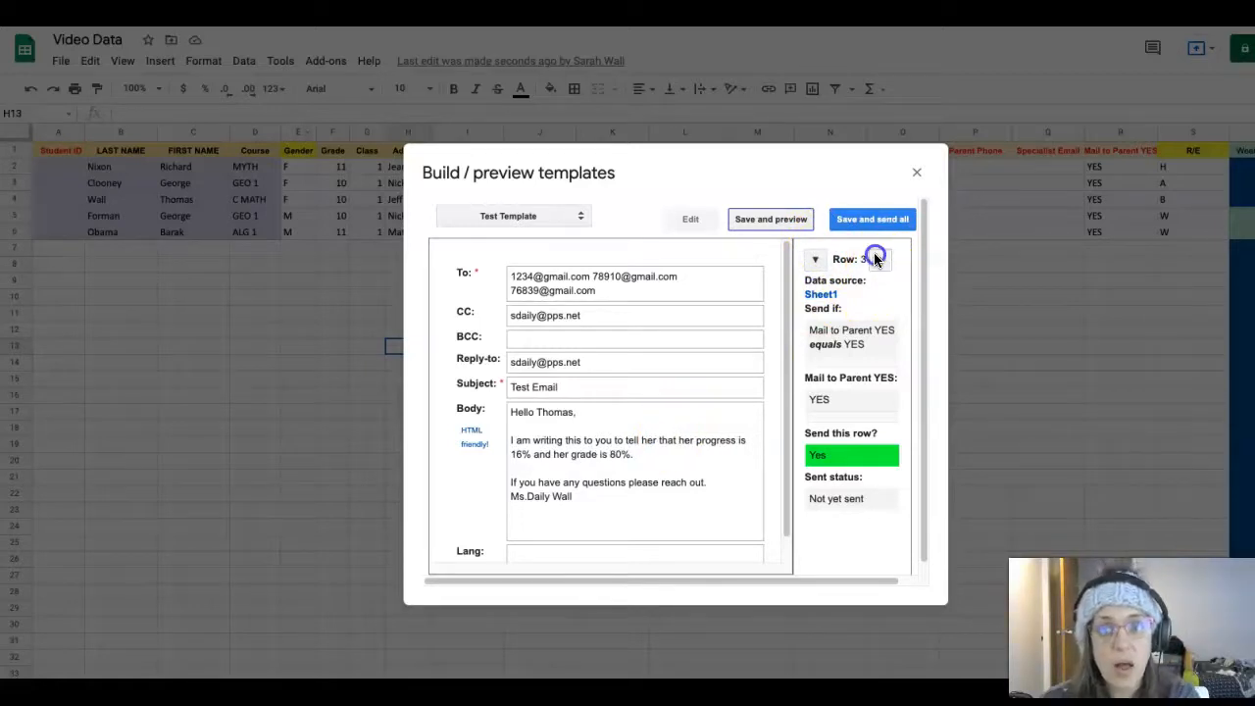
left_click(877, 260)
left_click(877, 260)
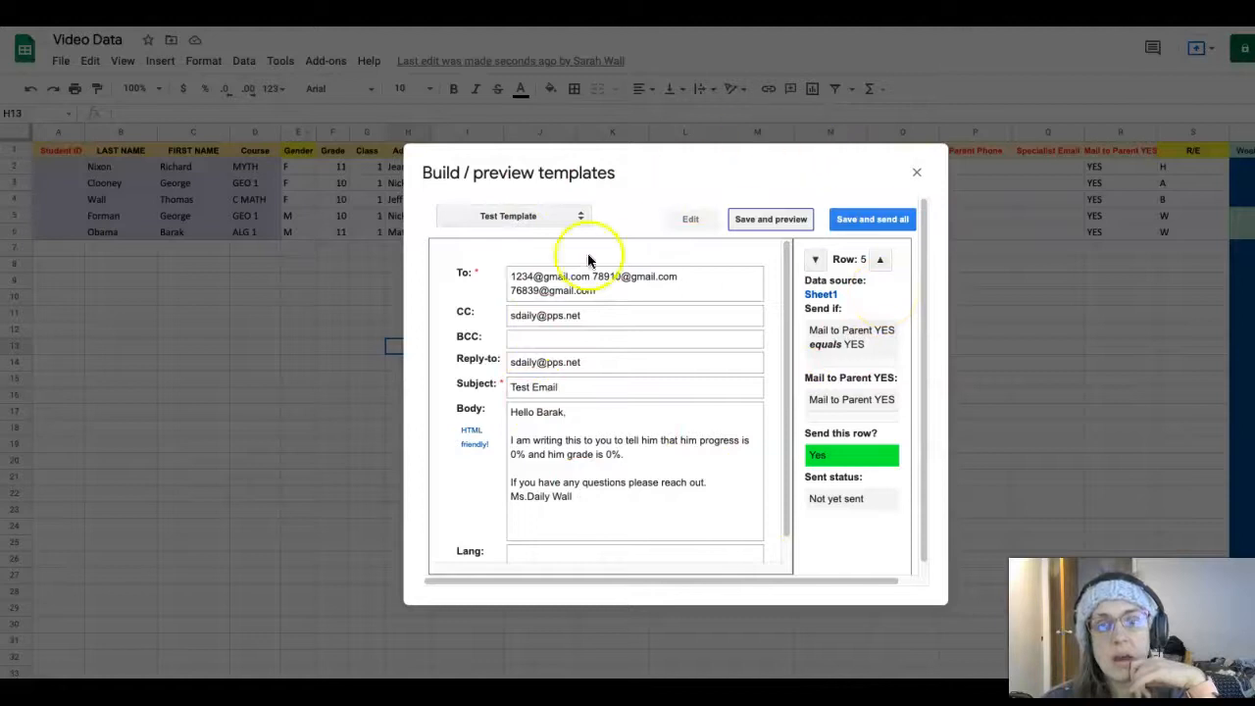
Save Test Template and send all merged emails from the Build / preview templates dialog
left_click(859, 223)
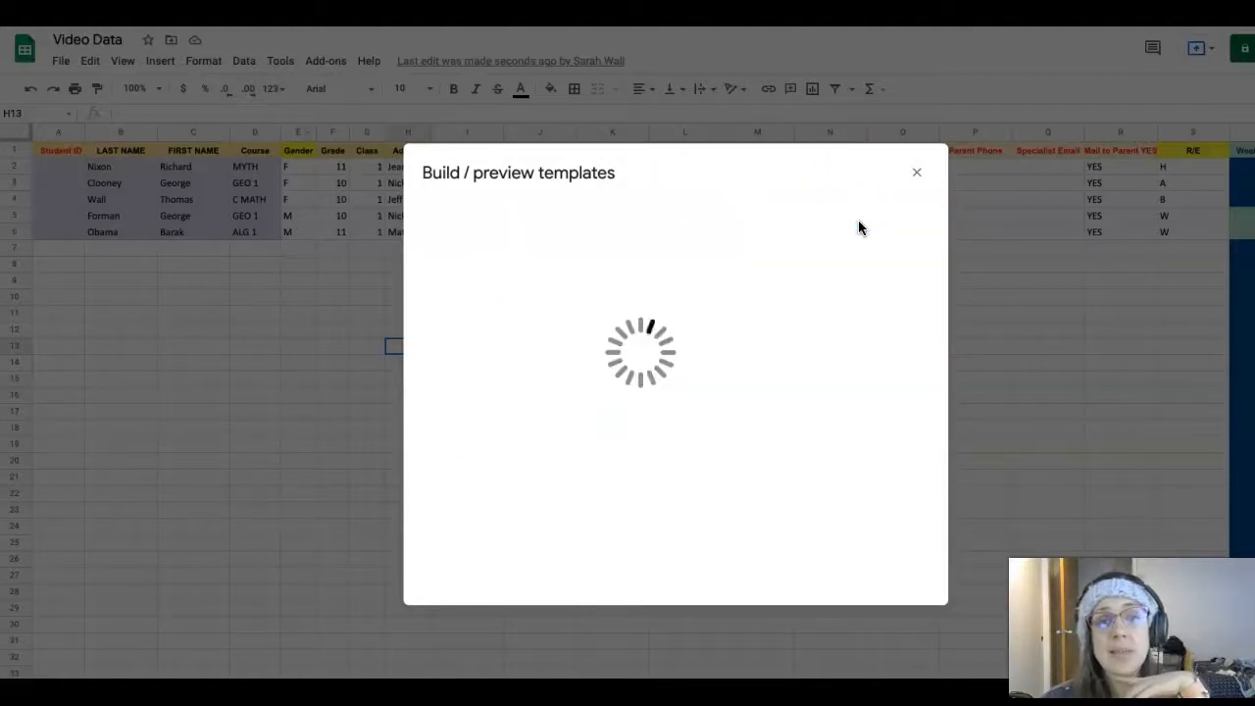